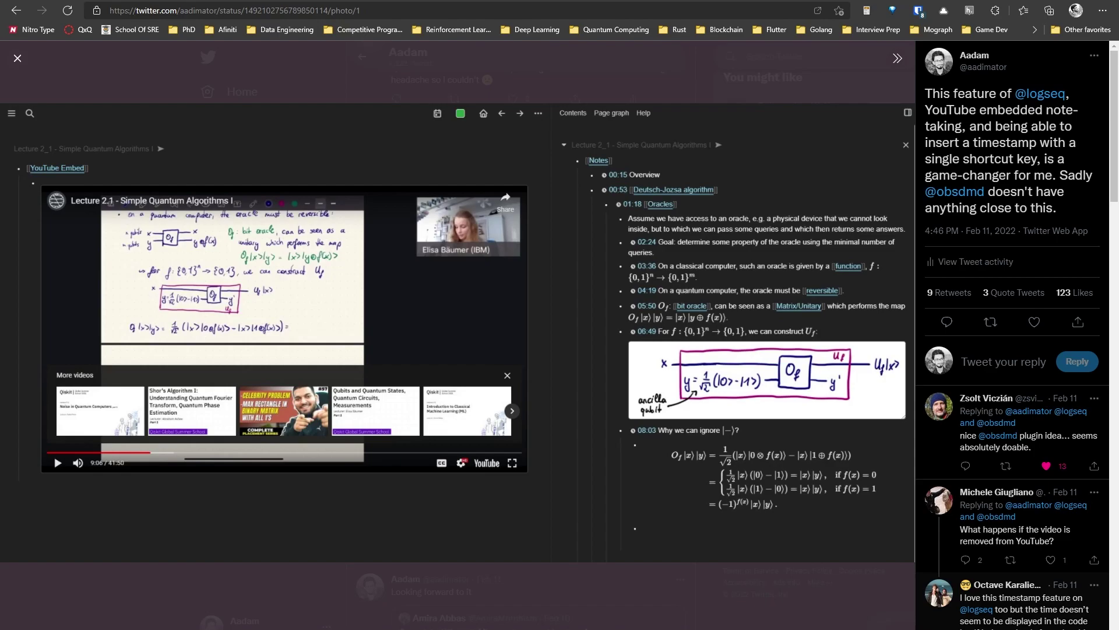
Scroll the 2021 Qiskit Global Summer School page and open Lecture 1_2 - Introduction to Quantum Circuits
{"action": "scroll", "coordinate": [1017, 350], "scroll_direction": "down", "scroll_amount": 5}
{"action": "scroll", "coordinate": [1017, 350], "scroll_direction": "down", "scroll_amount": 5}
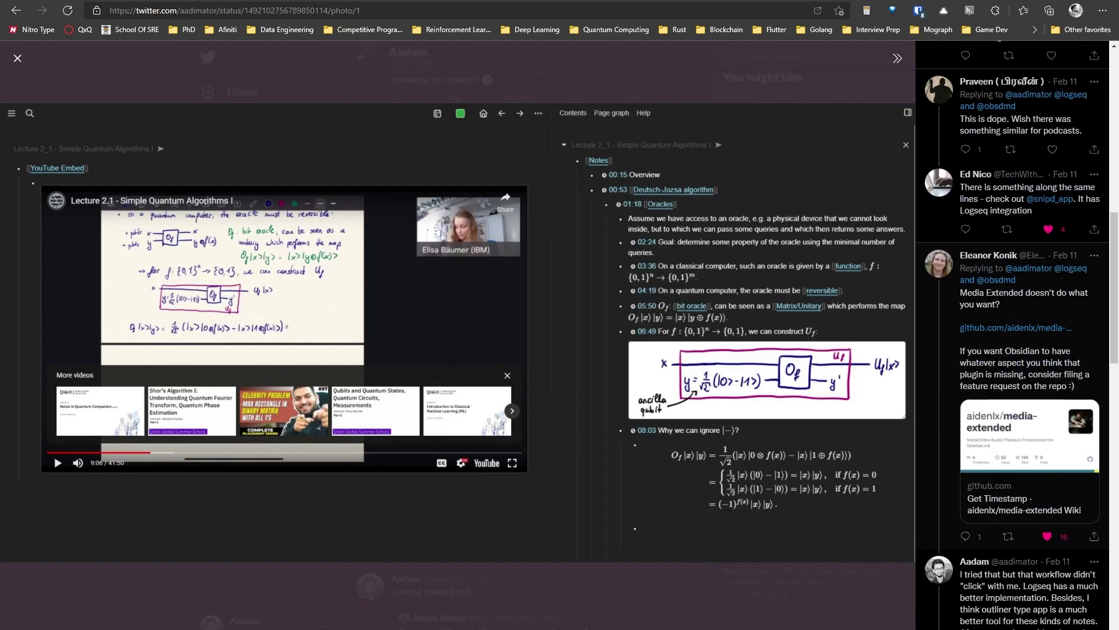
{"action": "scroll", "coordinate": [1017, 335], "scroll_direction": "down", "scroll_amount": 10}
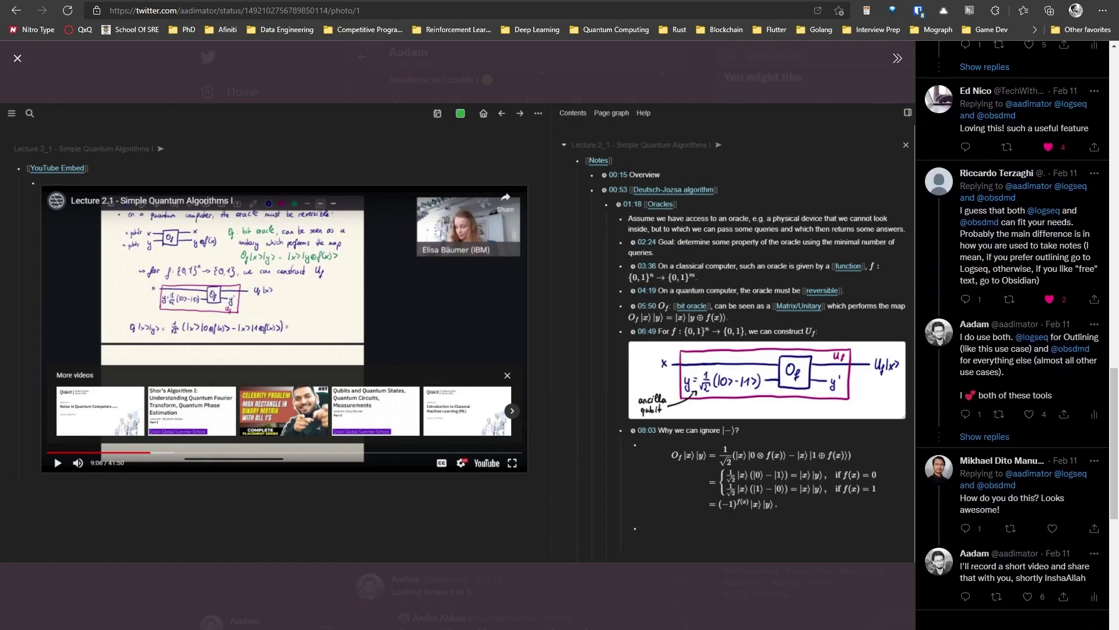
{"action": "scroll", "coordinate": [1017, 335], "scroll_direction": "down", "scroll_amount": 2}
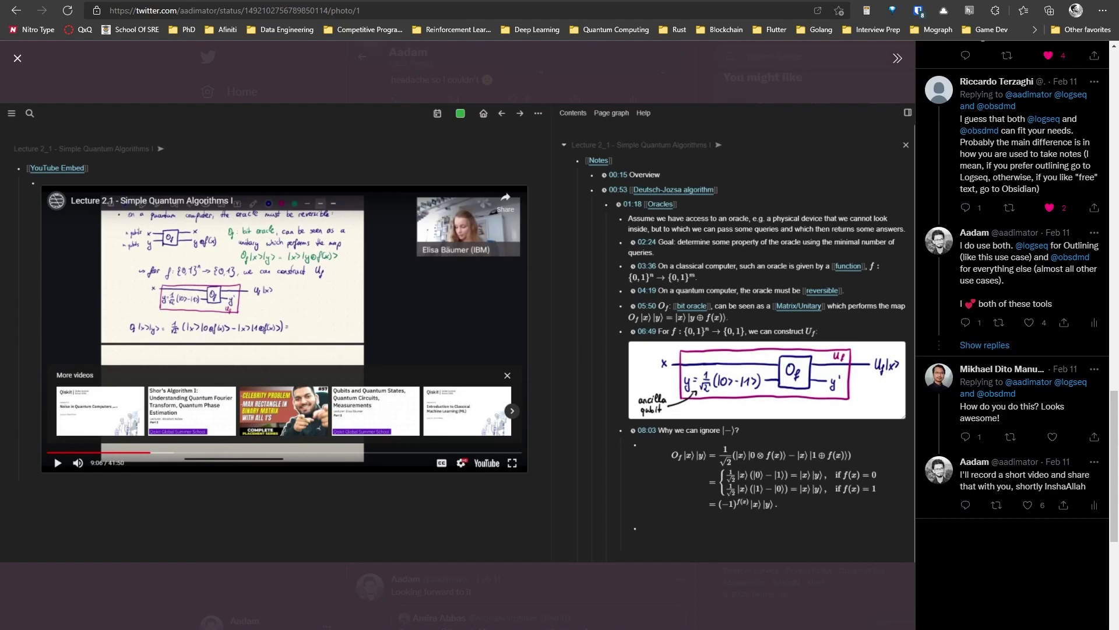
{"action": "scroll", "coordinate": [1017, 336], "scroll_direction": "down", "scroll_amount": 3}
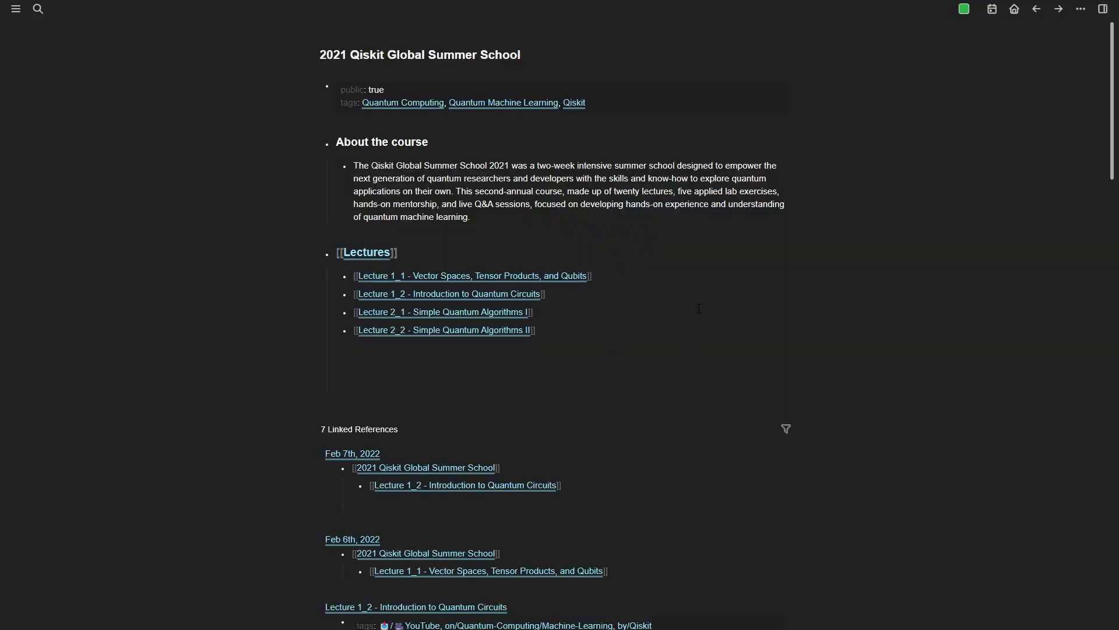
{"action": "left_click", "coordinate": [528, 295]}
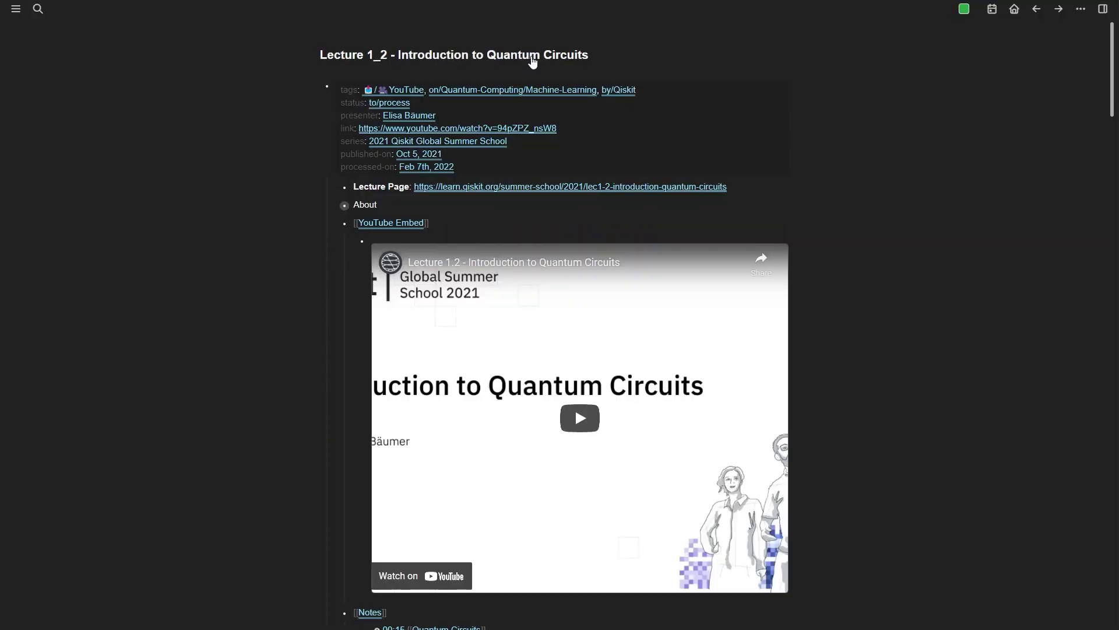
Scroll down the lecture's Notes to the Pauli-Y gate's 08:31 timestamp note
{"action": "scroll", "coordinate": [233, 320], "scroll_direction": "down", "scroll_amount": 1}
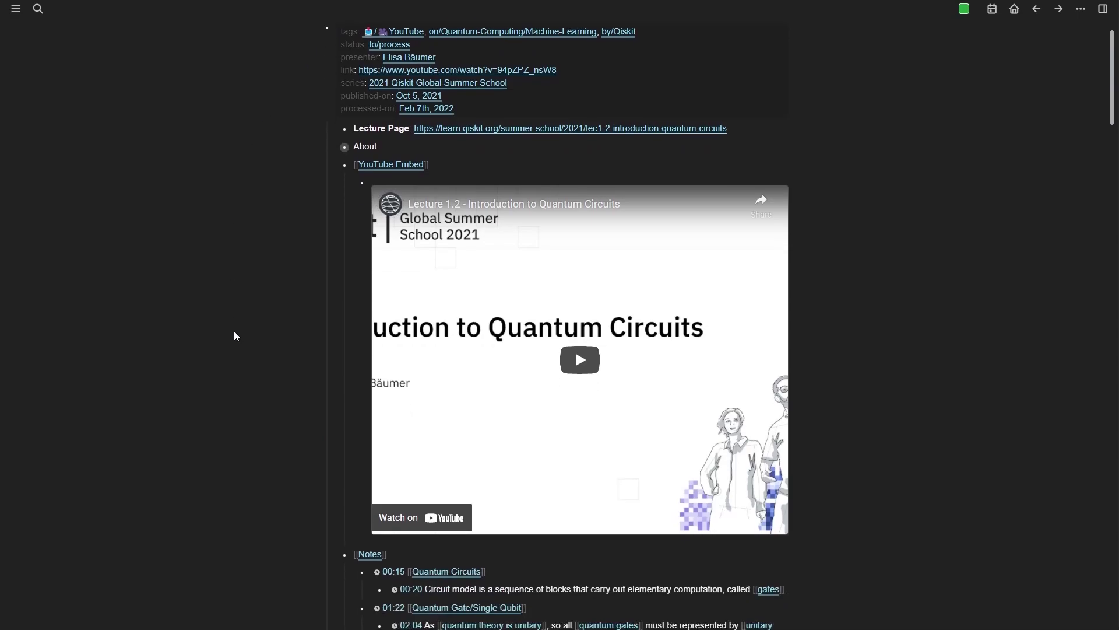
{"action": "scroll", "coordinate": [235, 333], "scroll_direction": "down", "scroll_amount": 1}
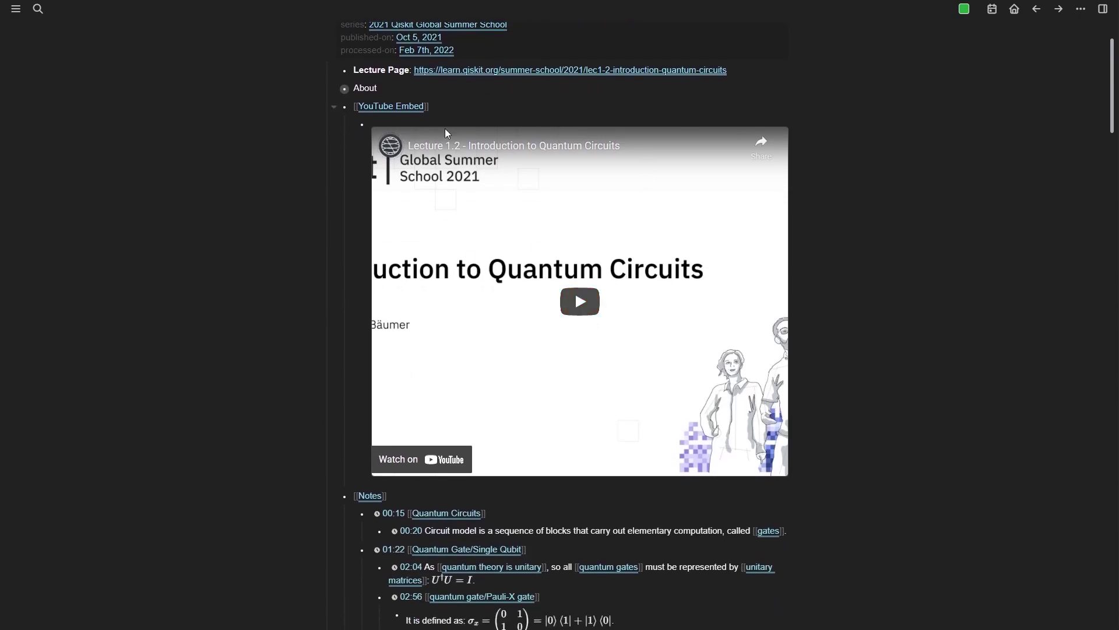
{"action": "scroll", "coordinate": [346, 329], "scroll_direction": "down", "scroll_amount": 3}
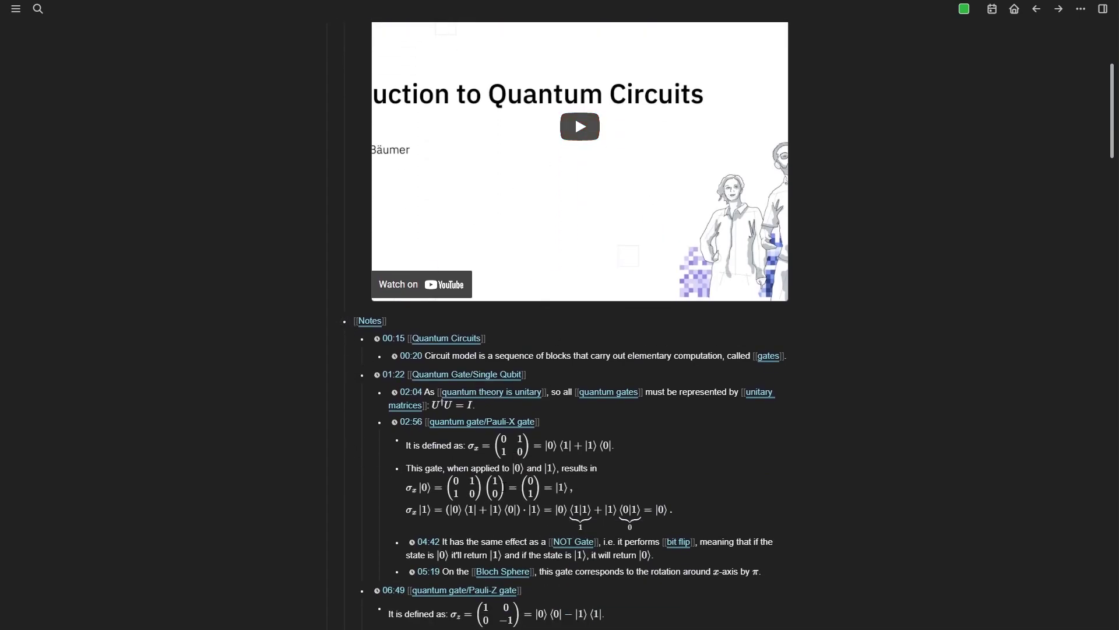
{"action": "scroll", "coordinate": [365, 447], "scroll_direction": "down", "scroll_amount": 1}
{"action": "scroll", "coordinate": [367, 447], "scroll_direction": "down", "scroll_amount": 2}
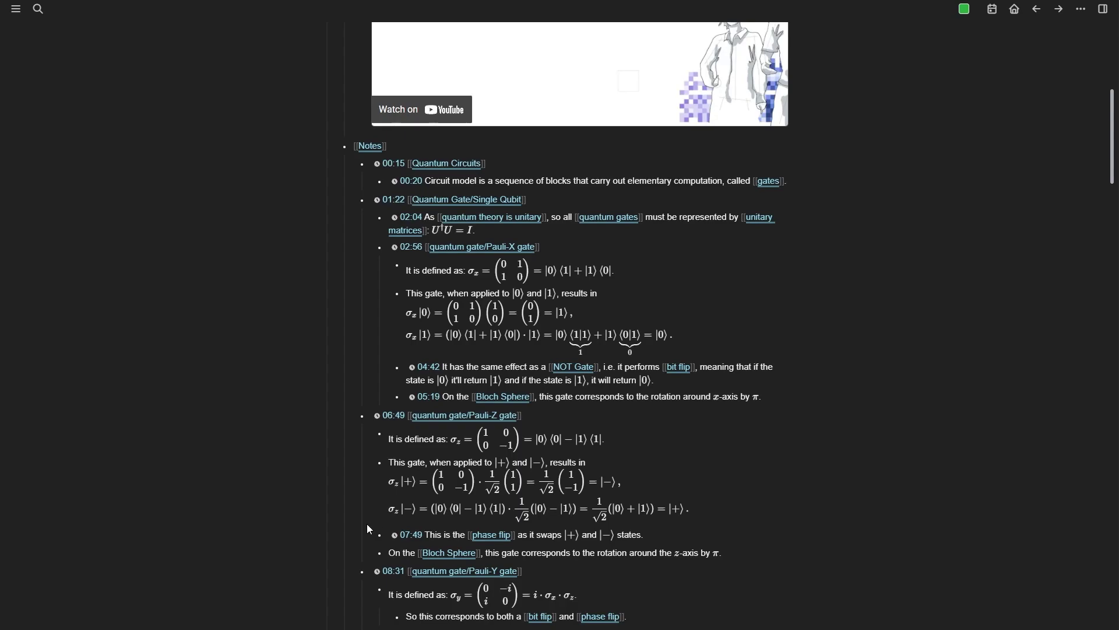
{"action": "scroll", "coordinate": [349, 522], "scroll_direction": "down", "scroll_amount": 1}
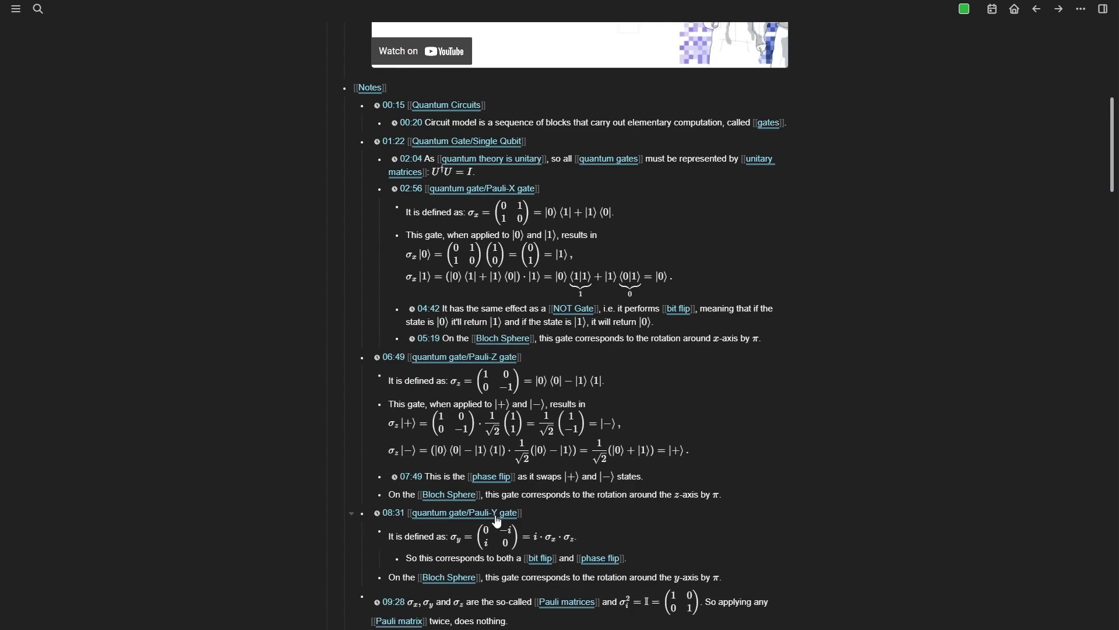
{"action": "mouse_move", "coordinate": [486, 514]}
Play the embedded lecture from the 08:31 Pauli-Y timestamp and pause it at 8:41
{"action": "left_click", "coordinate": [395, 519]}
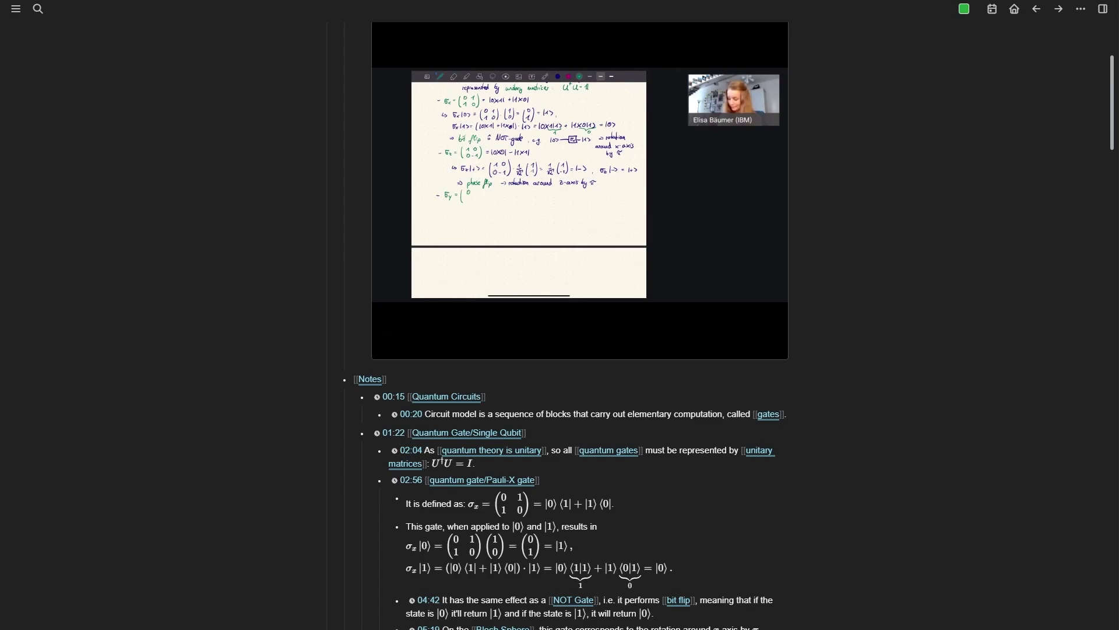
{"action": "scroll", "coordinate": [326, 408], "scroll_direction": "up", "scroll_amount": 1}
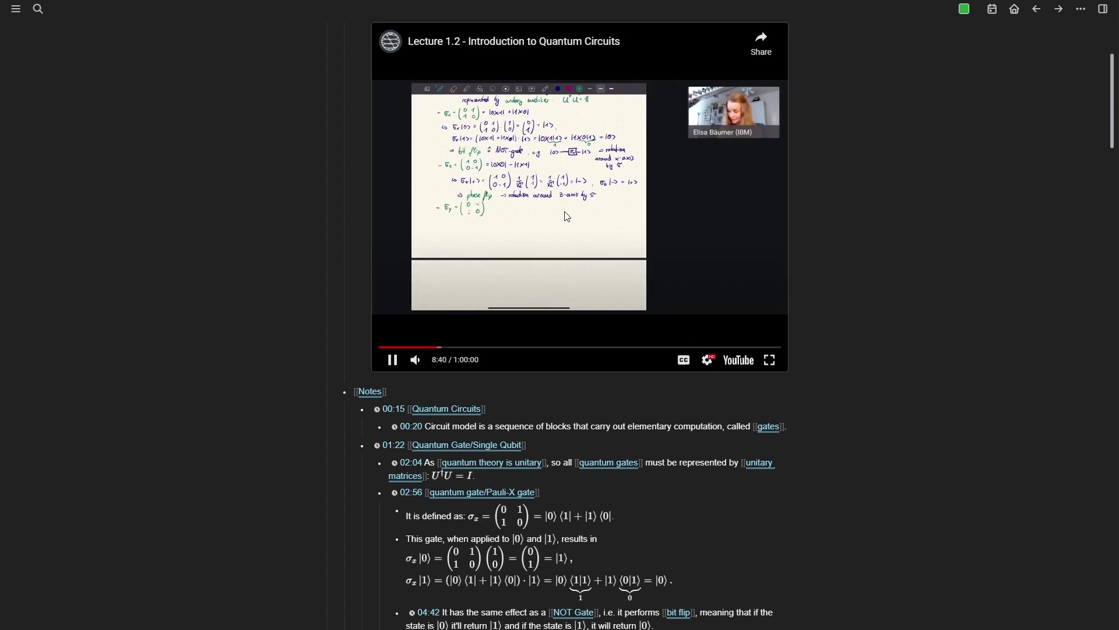
{"action": "key", "text": "space"}
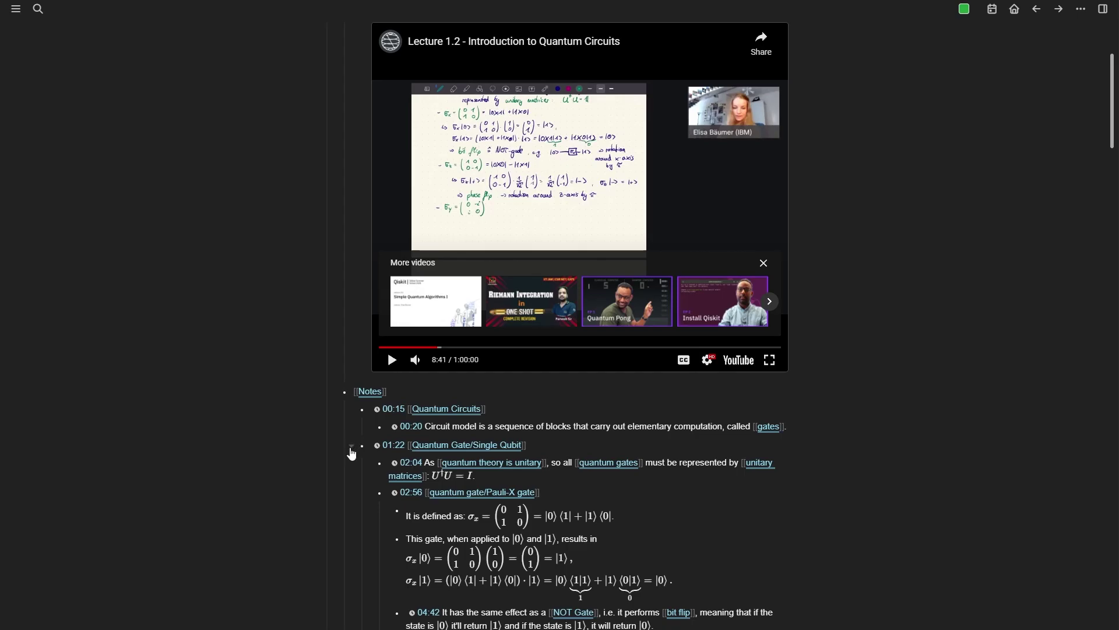
{"action": "scroll", "coordinate": [336, 467], "scroll_direction": "down", "scroll_amount": 2}
{"action": "scroll", "coordinate": [334, 476], "scroll_direction": "down", "scroll_amount": 2}
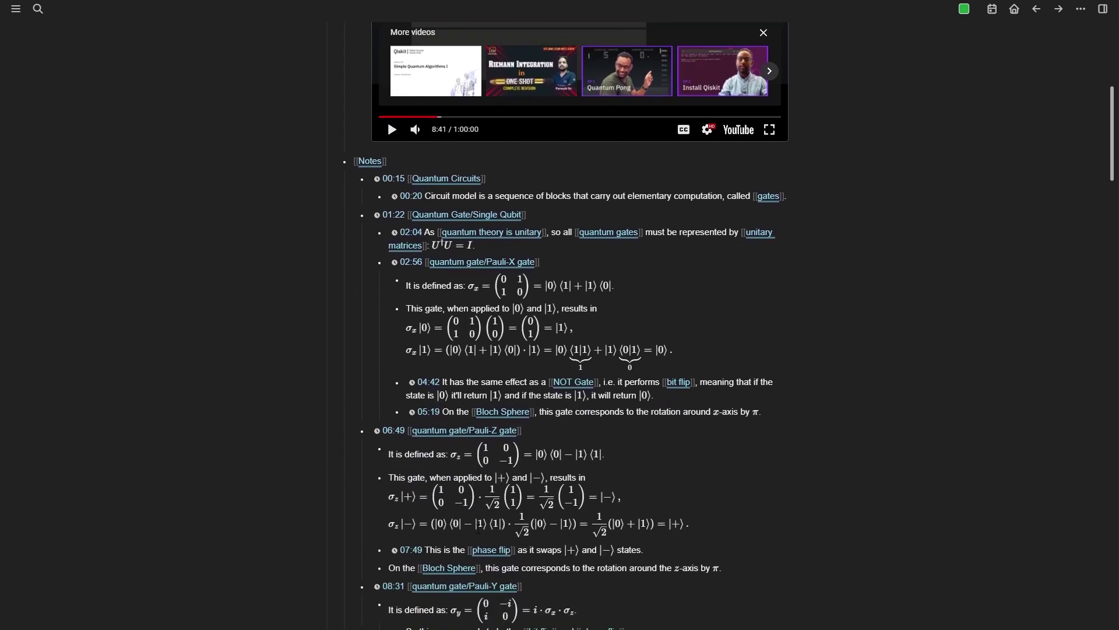
{"action": "scroll", "coordinate": [538, 522], "scroll_direction": "down", "scroll_amount": 2}
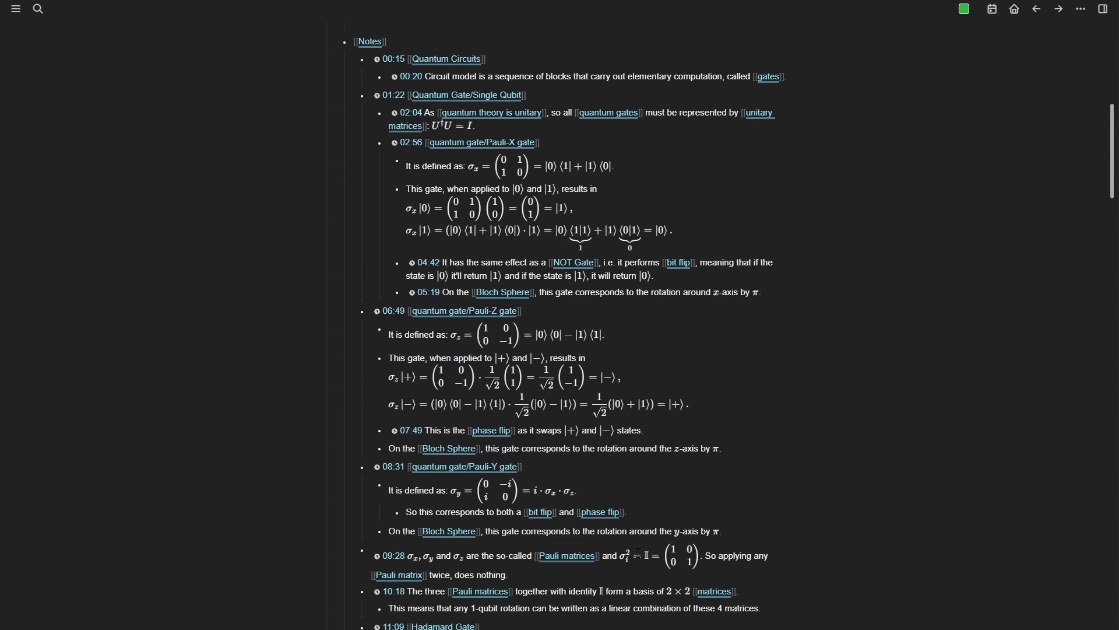
Start a new bullet reading "This" below the Bloch Sphere y-axis line
{"action": "left_click", "coordinate": [743, 534]}
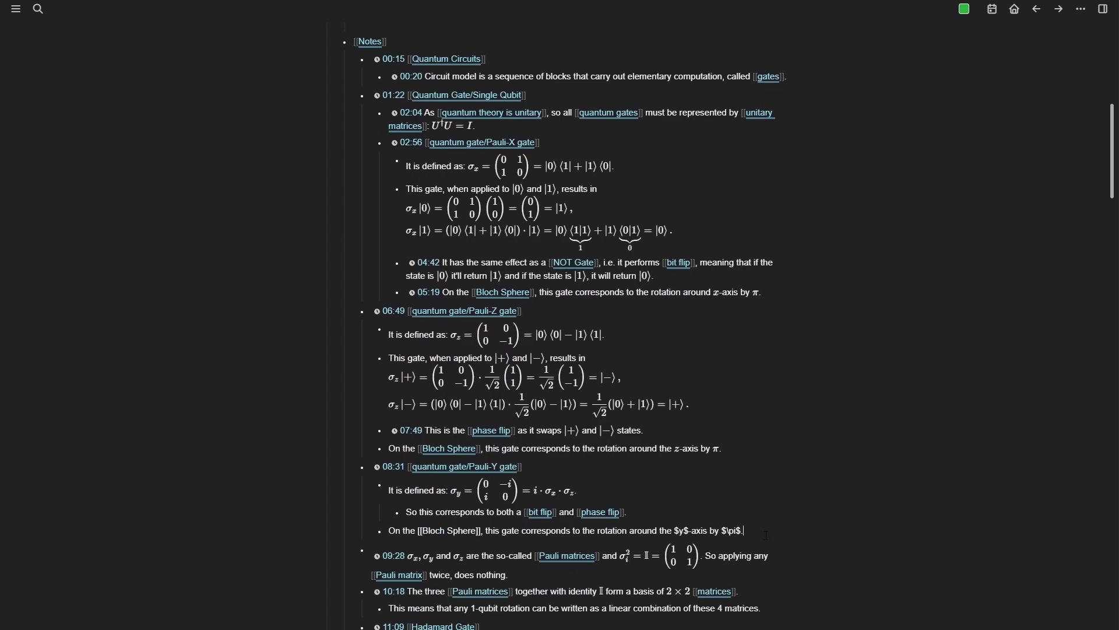
{"action": "key", "text": "Return"}
{"action": "type", "text": "This"}
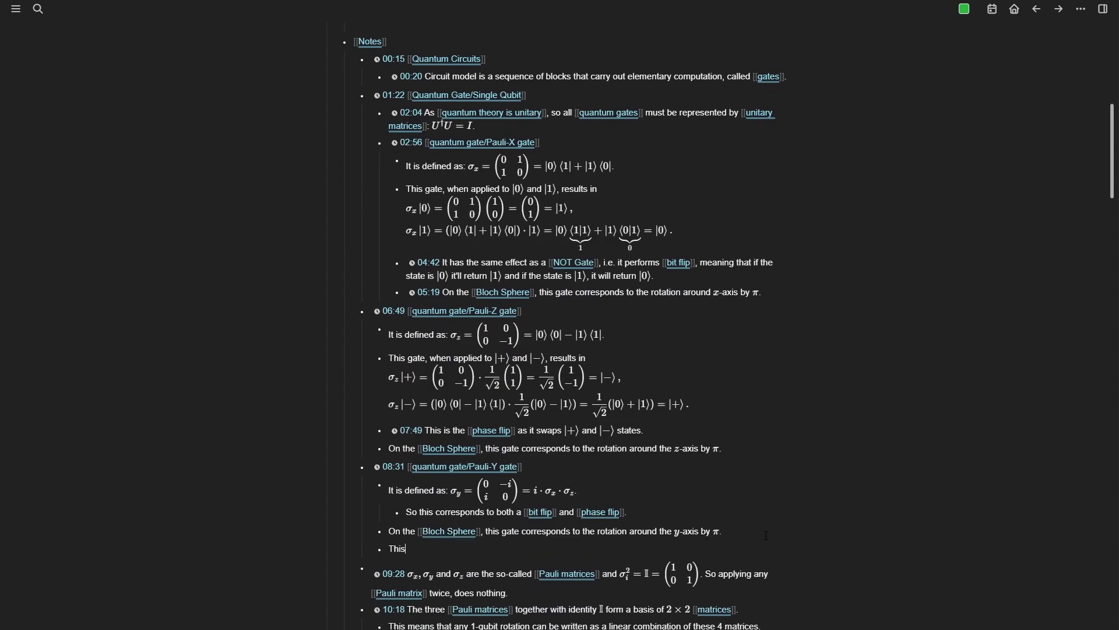
{"action": "scroll", "coordinate": [806, 353], "scroll_direction": "up", "scroll_amount": 4}
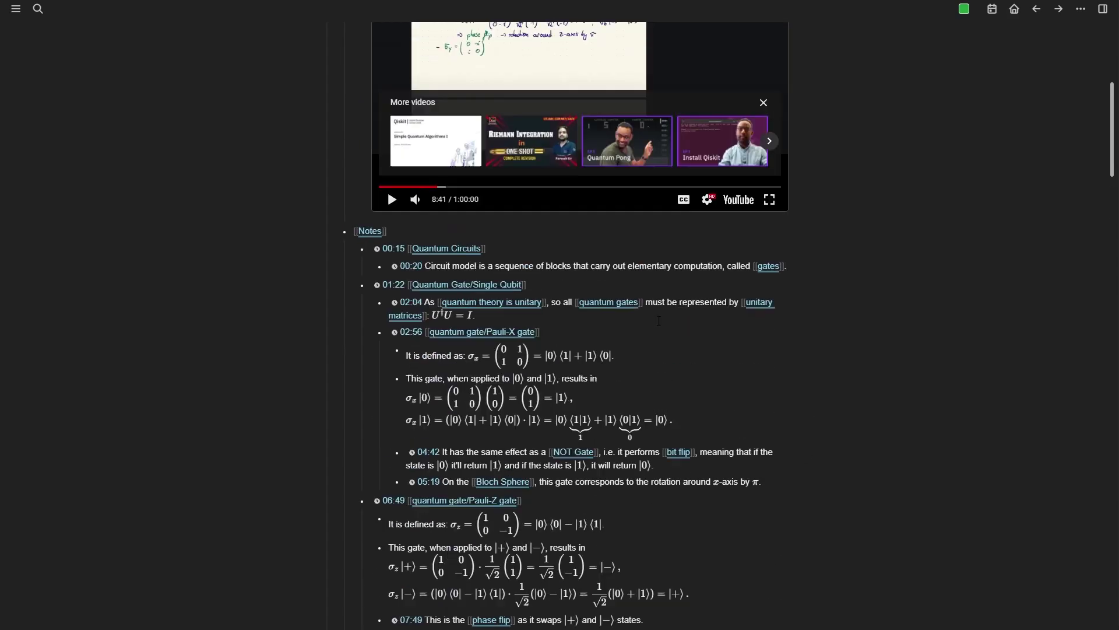
{"action": "scroll", "coordinate": [441, 444], "scroll_direction": "down", "scroll_amount": 7}
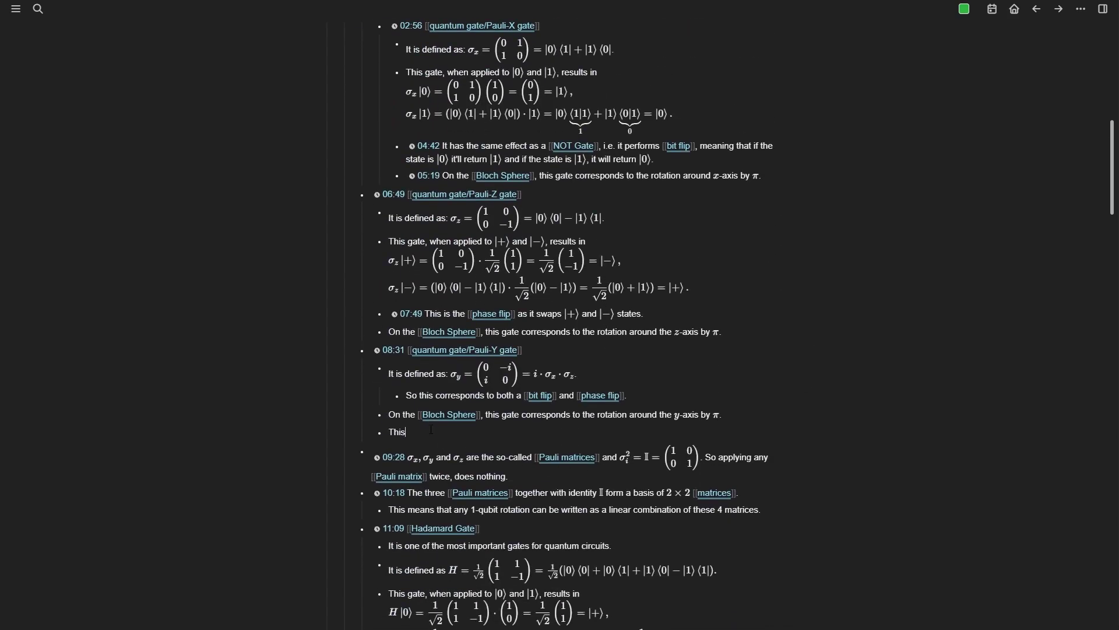
{"action": "scroll", "coordinate": [336, 150], "scroll_direction": "up", "scroll_amount": 5}
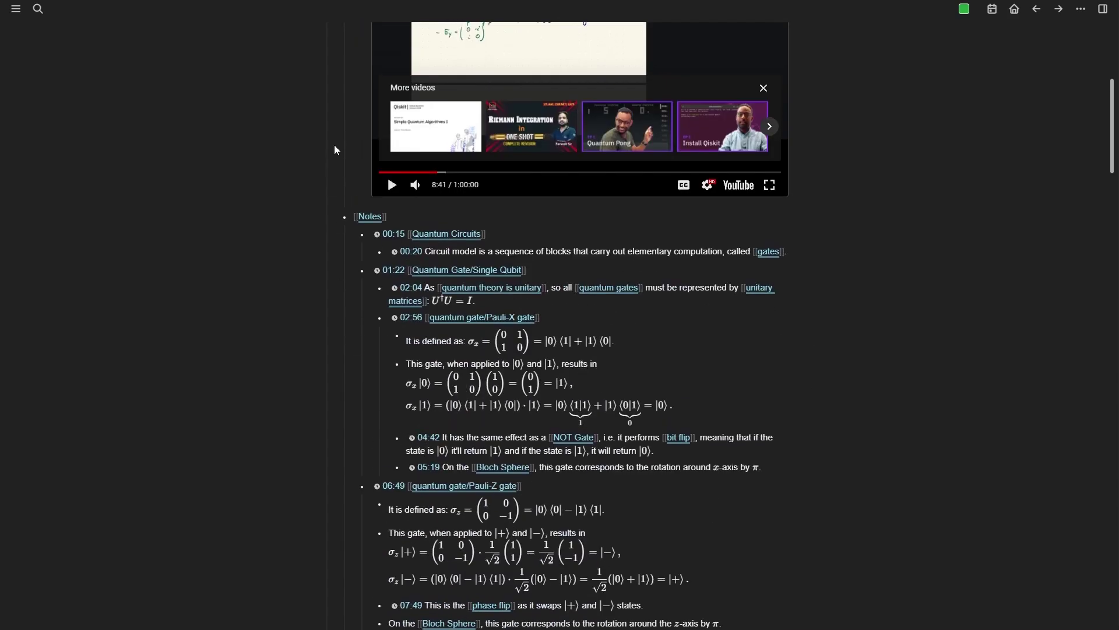
Show the Notes block, including the new "This" bullet, in the sidebar beside the page
{"action": "right_click", "coordinate": [344, 219]}
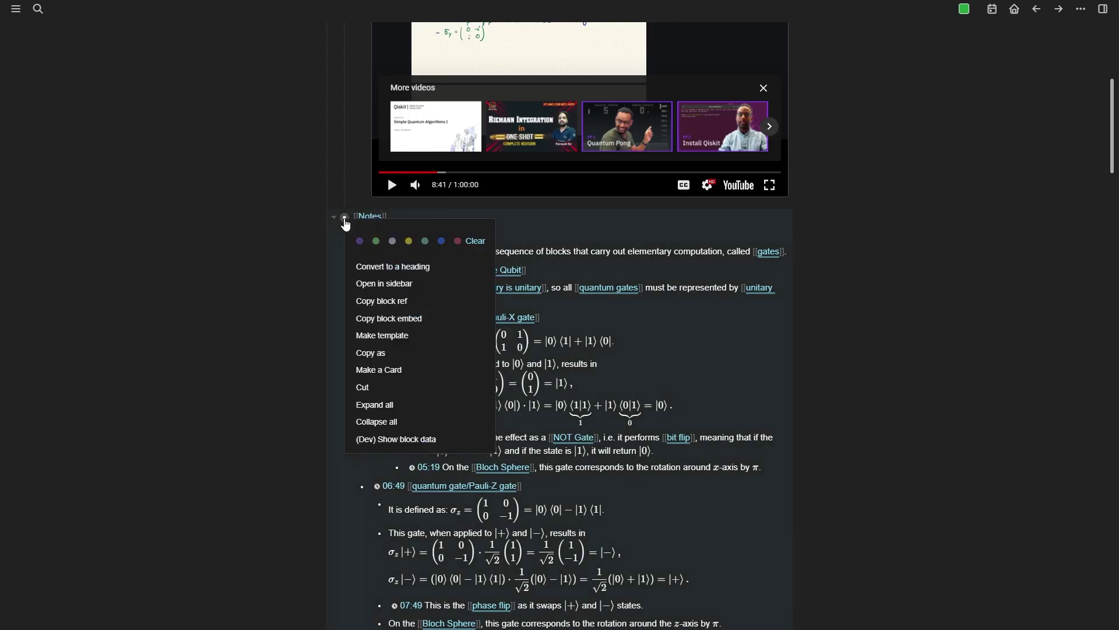
{"action": "left_click", "coordinate": [380, 285]}
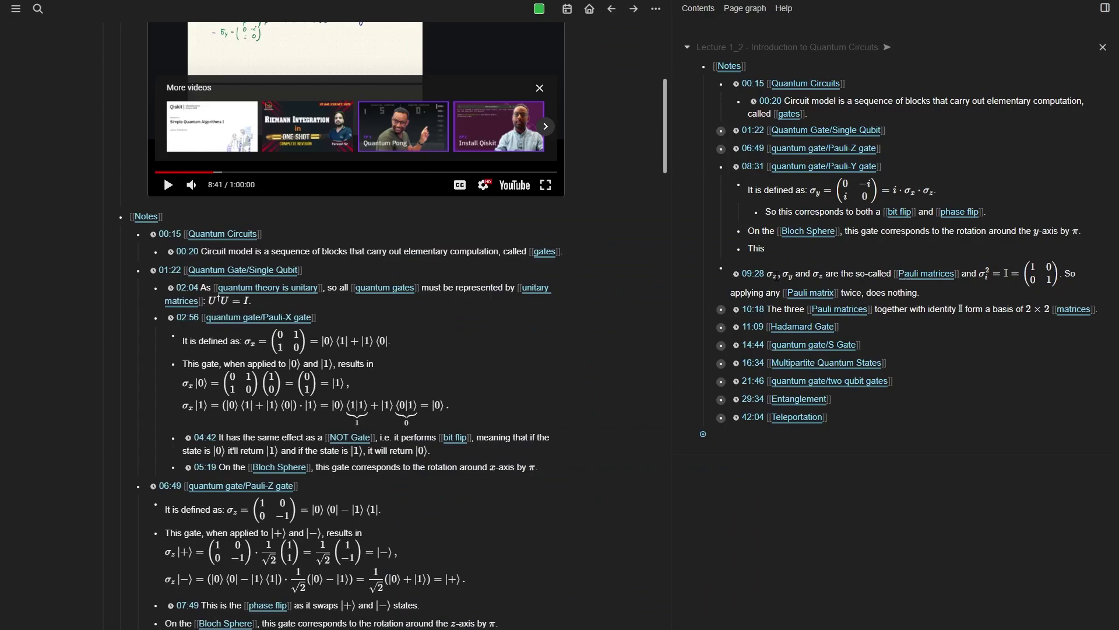
{"action": "scroll", "coordinate": [389, 156], "scroll_direction": "up", "scroll_amount": 4}
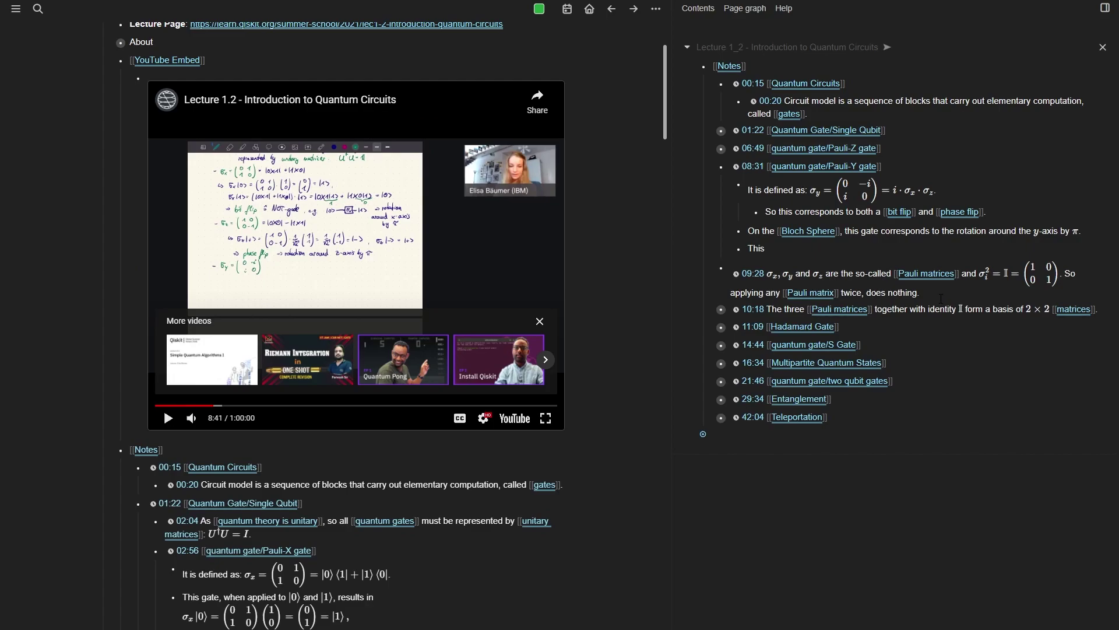
{"action": "scroll", "coordinate": [433, 484], "scroll_direction": "down", "scroll_amount": 8}
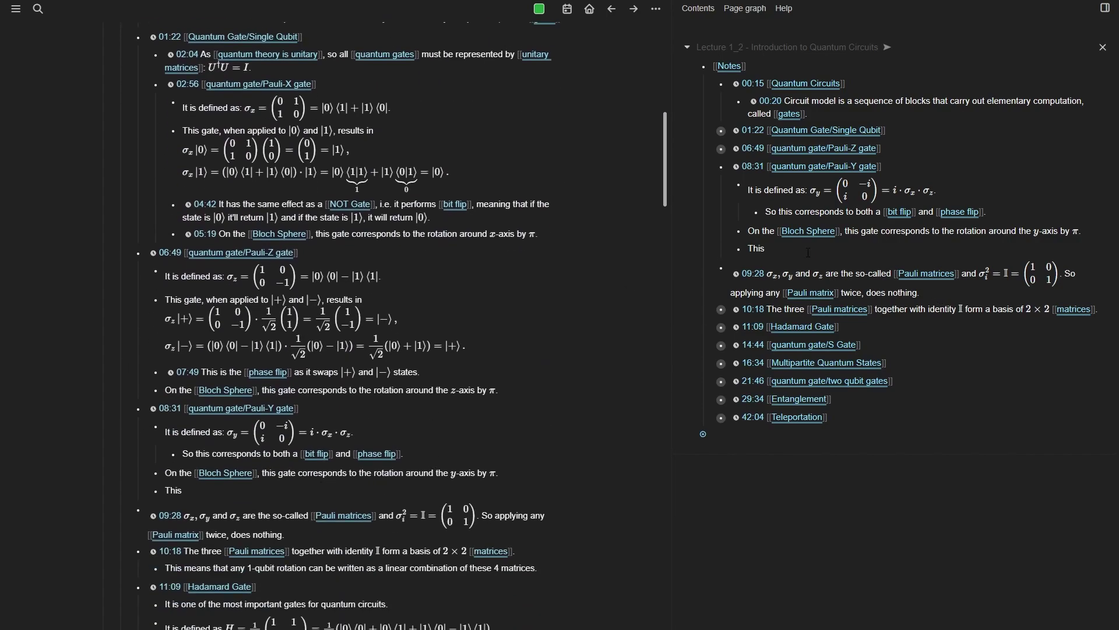
Complete the sidebar note 'This is where I can take notes while watching the video.', pause, and zoom into YouTube Embed
{"action": "left_click", "coordinate": [831, 261]}
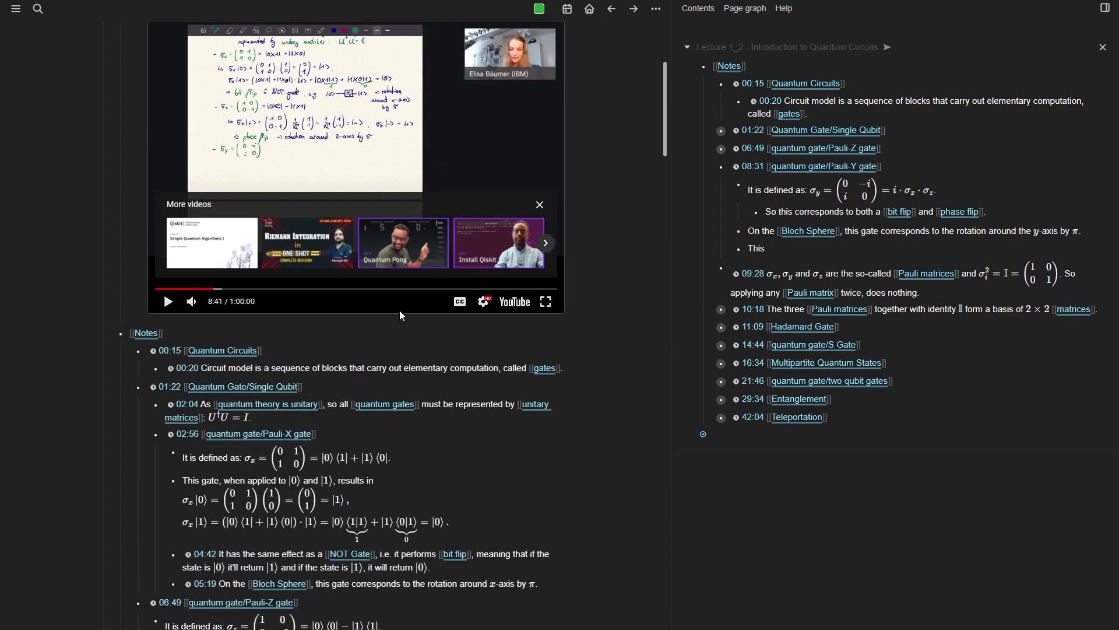
{"action": "scroll", "coordinate": [403, 315], "scroll_direction": "up", "scroll_amount": 2}
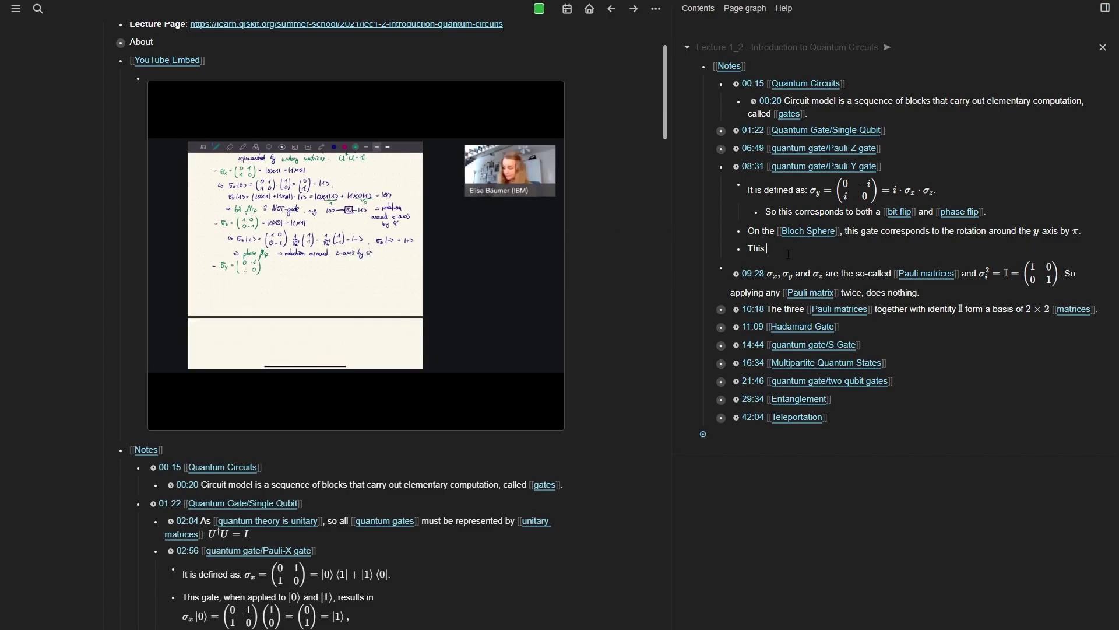
{"action": "type", "text": "is where"}
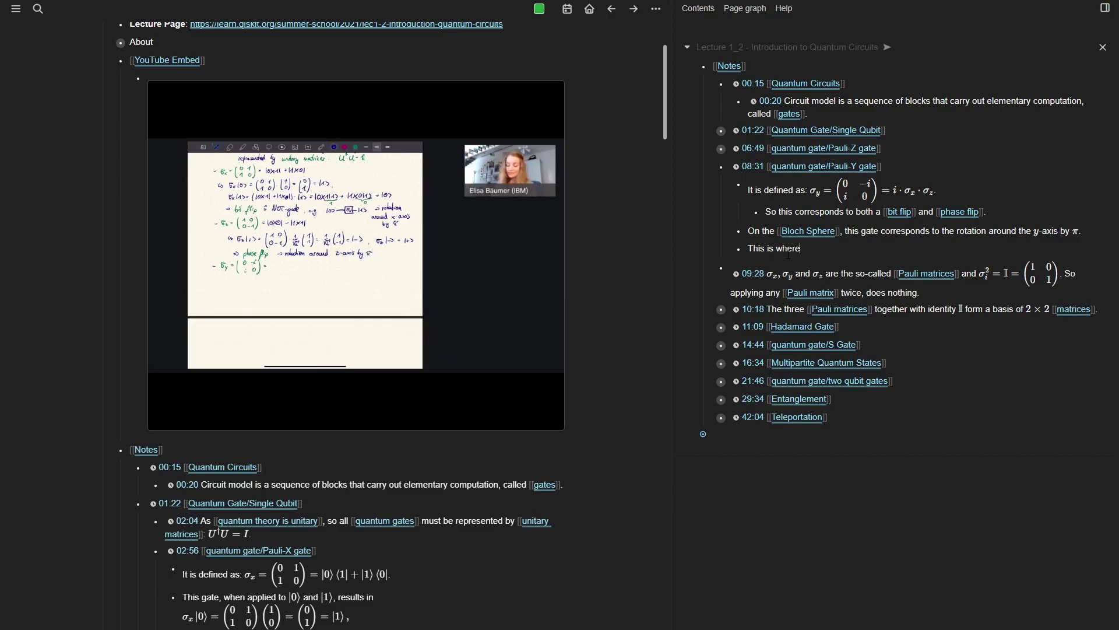
{"action": "type", "text": " I can take notes"}
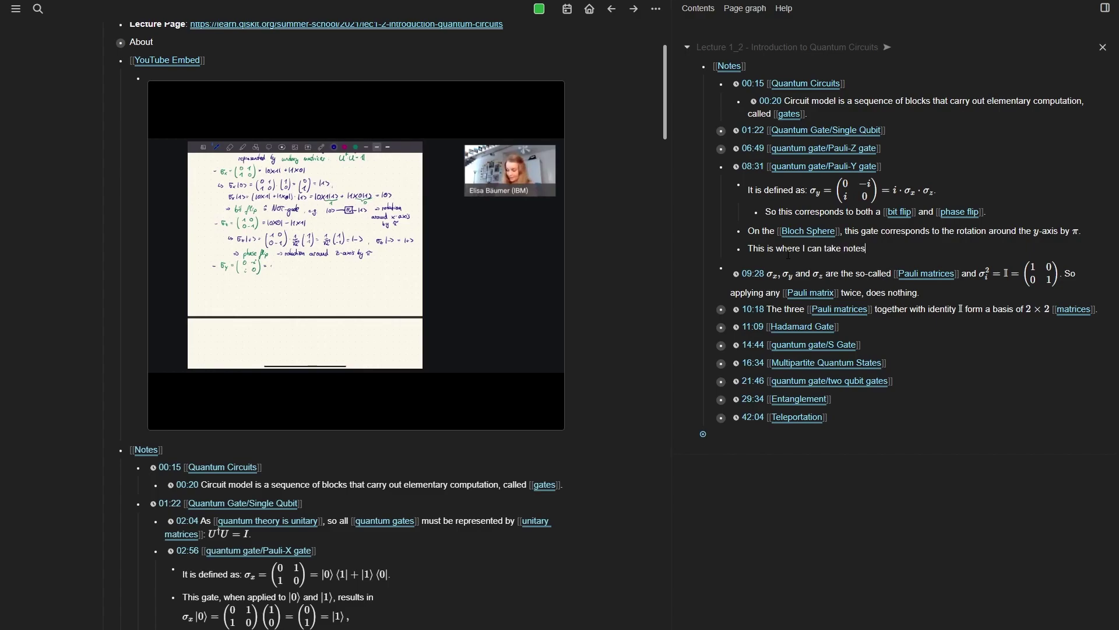
{"action": "type", "text": " while watc"}
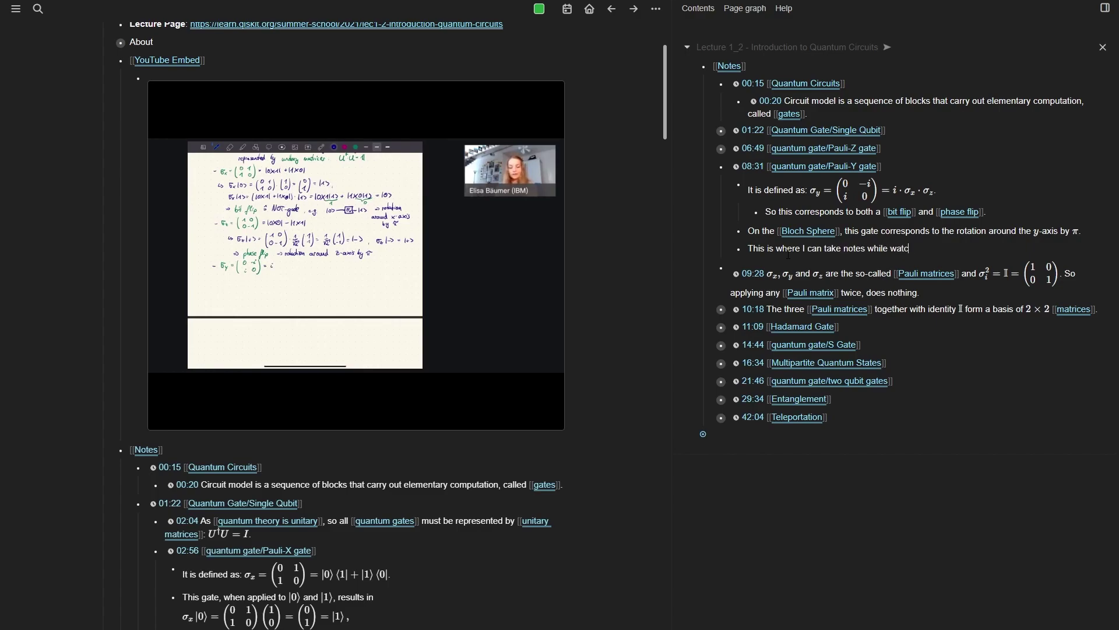
{"action": "type", "text": "hing the video."}
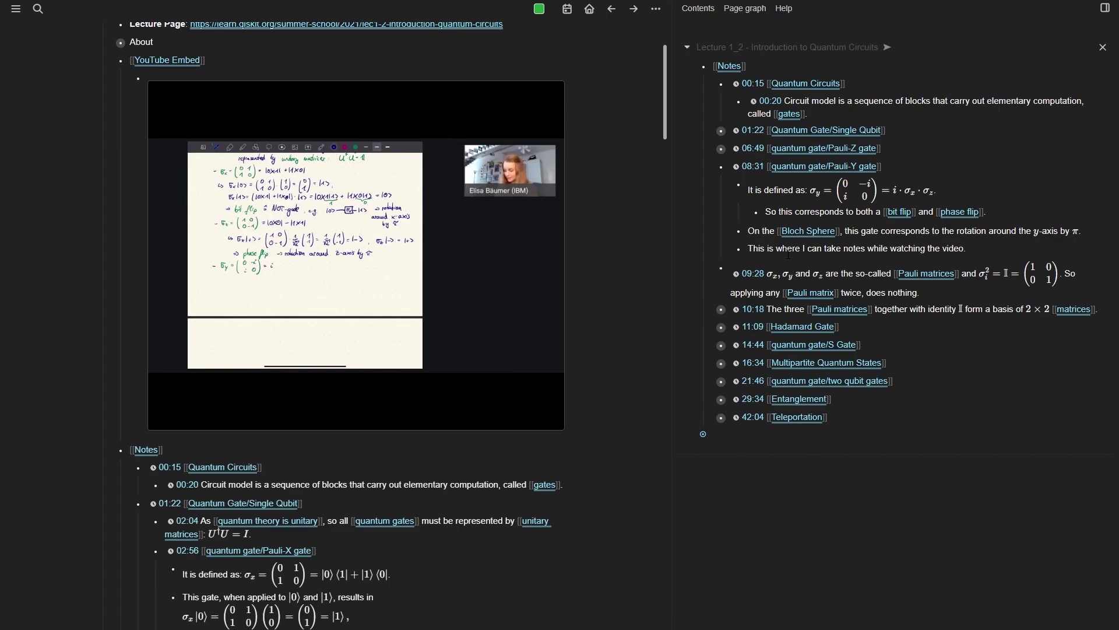
{"action": "left_click", "coordinate": [445, 282]}
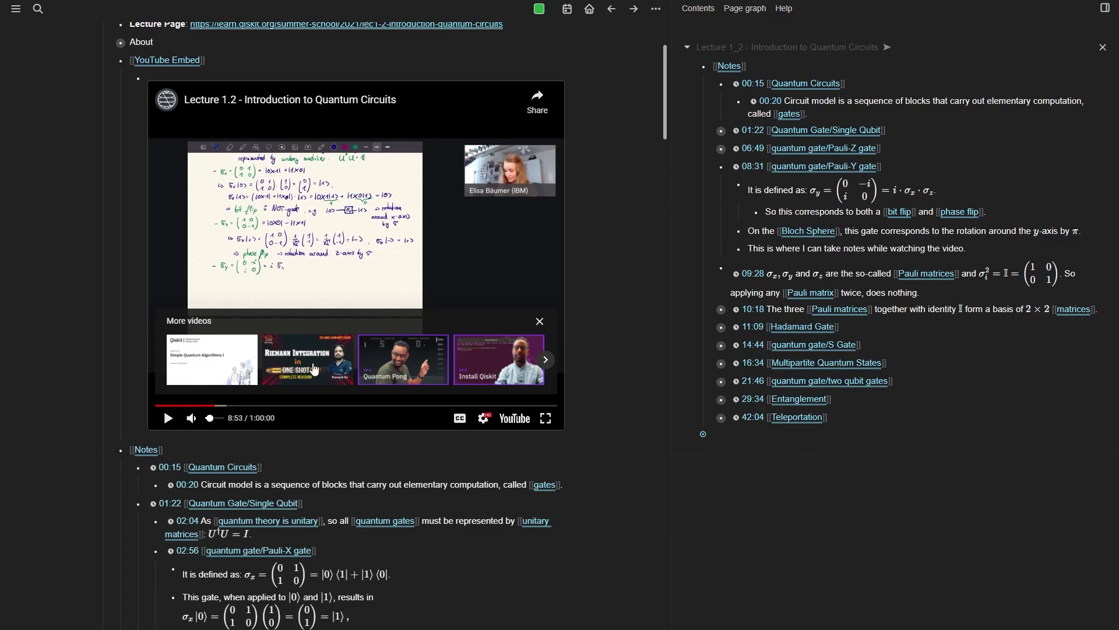
{"action": "left_click", "coordinate": [119, 62]}
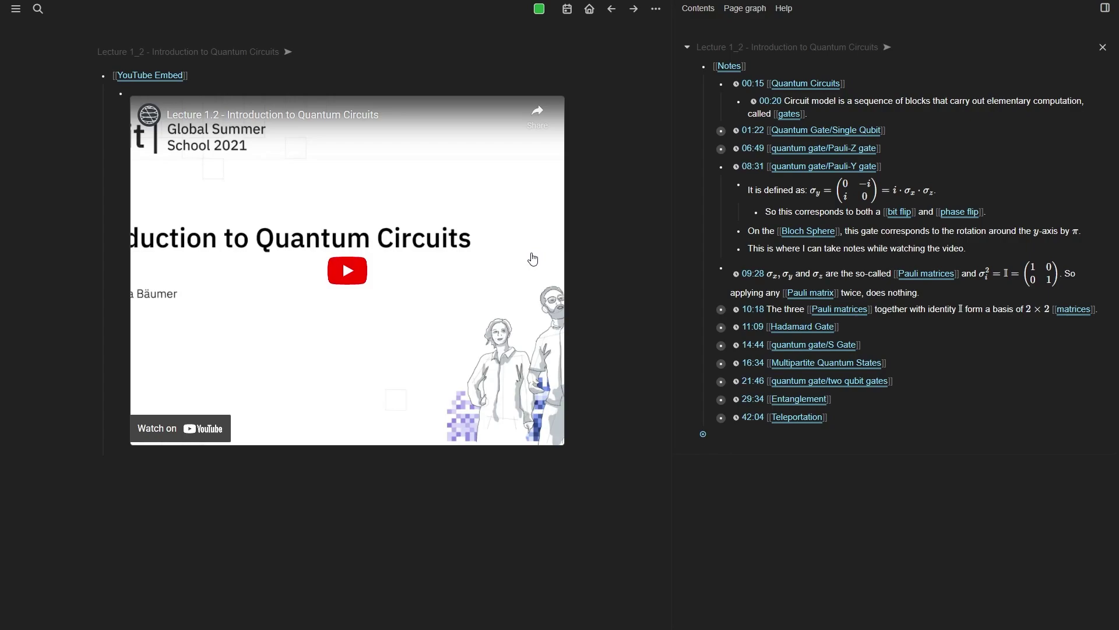
Play the lecture, jump to the 09:28 note's moment, pause, and go Home with g h
{"action": "left_click", "coordinate": [517, 260]}
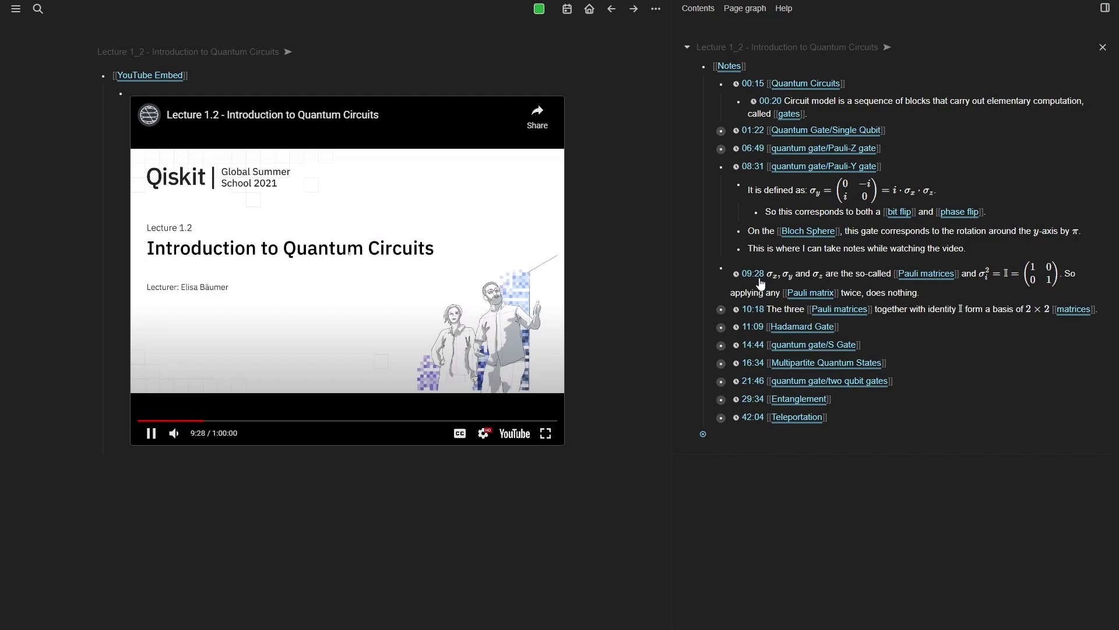
{"action": "left_click", "coordinate": [736, 275]}
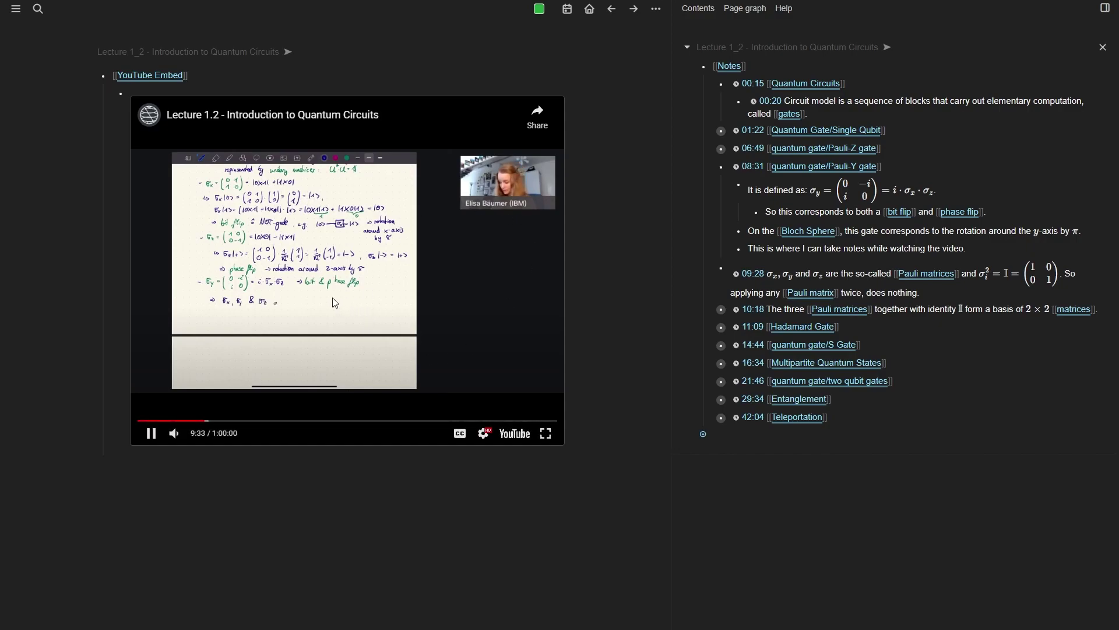
{"action": "left_click", "coordinate": [369, 311]}
{"action": "key", "text": "g"}
{"action": "key", "text": "h"}
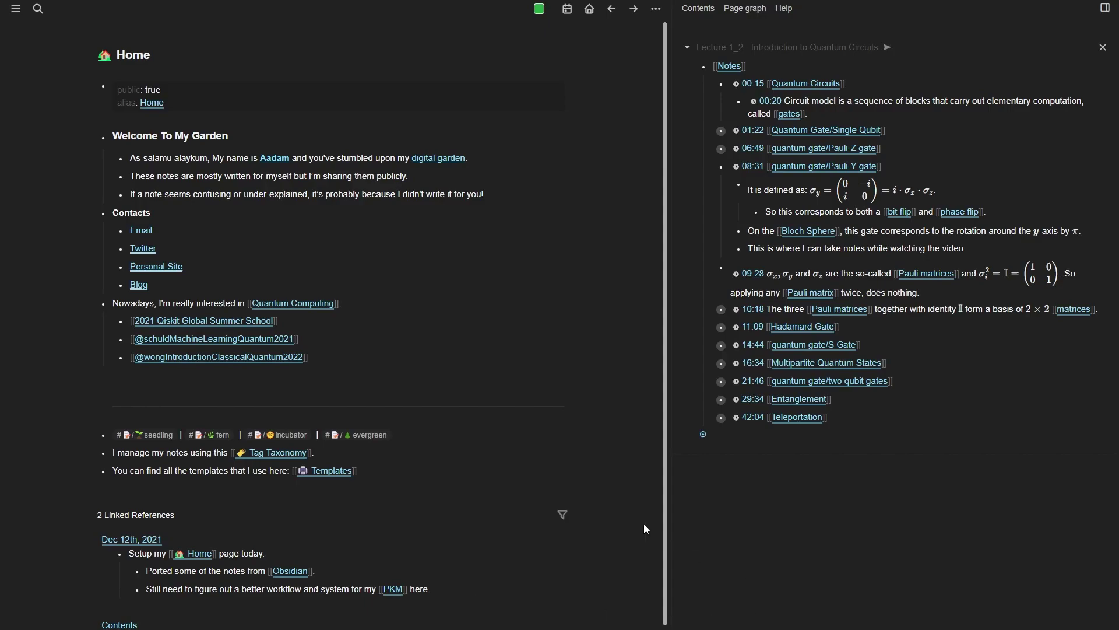
Open the Templates page and view the YouTube template's raw tags and status properties
{"action": "left_click", "coordinate": [341, 471]}
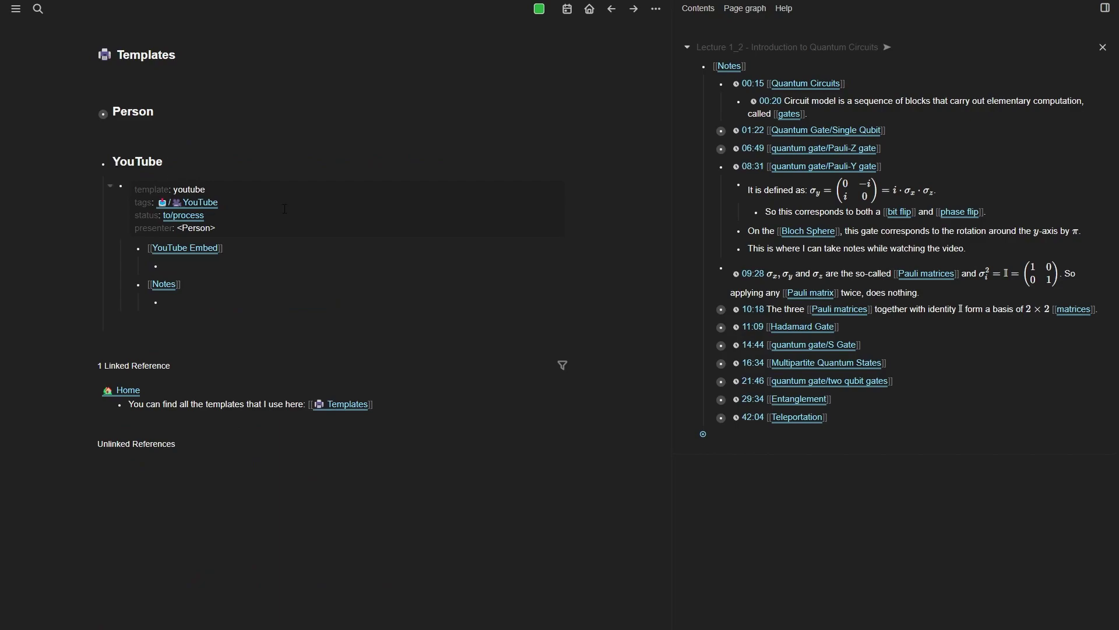
{"action": "left_click", "coordinate": [126, 201]}
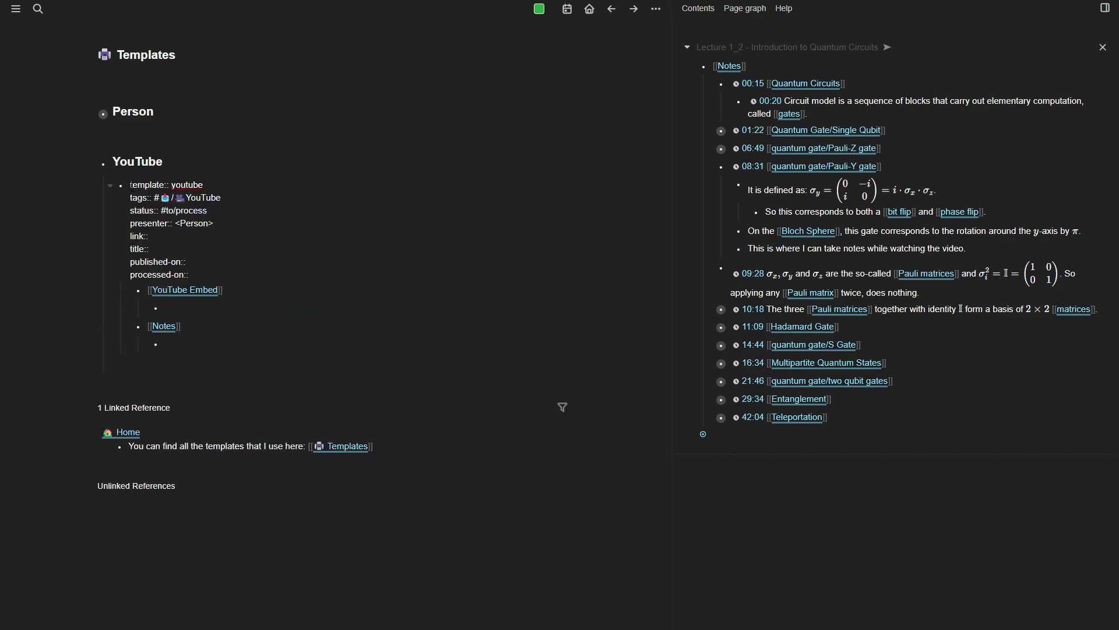
{"action": "left_click_drag", "start_coordinate": [130, 198], "coordinate": [151, 197]}
{"action": "double_click", "coordinate": [144, 210]}
{"action": "left_click", "coordinate": [193, 210]}
{"action": "left_click", "coordinate": [204, 312]}
{"action": "key", "text": "Escape"}
View the raw placeholder comments under the YouTube Embed and Notes blocks
{"action": "left_click", "coordinate": [192, 267]}
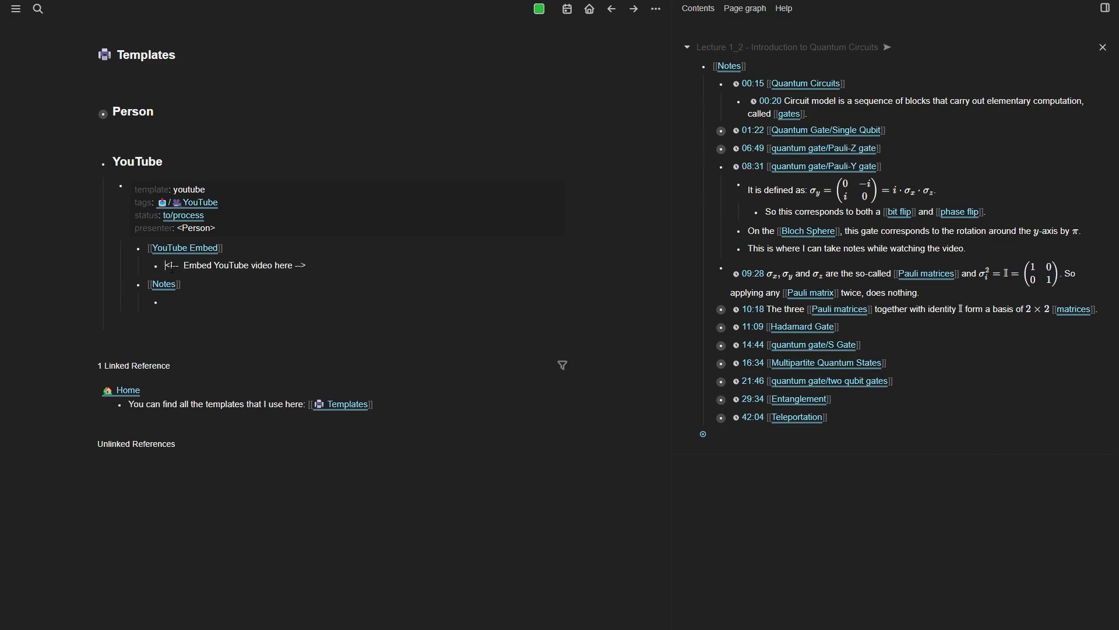
{"action": "left_click_drag", "start_coordinate": [165, 265], "coordinate": [302, 263]}
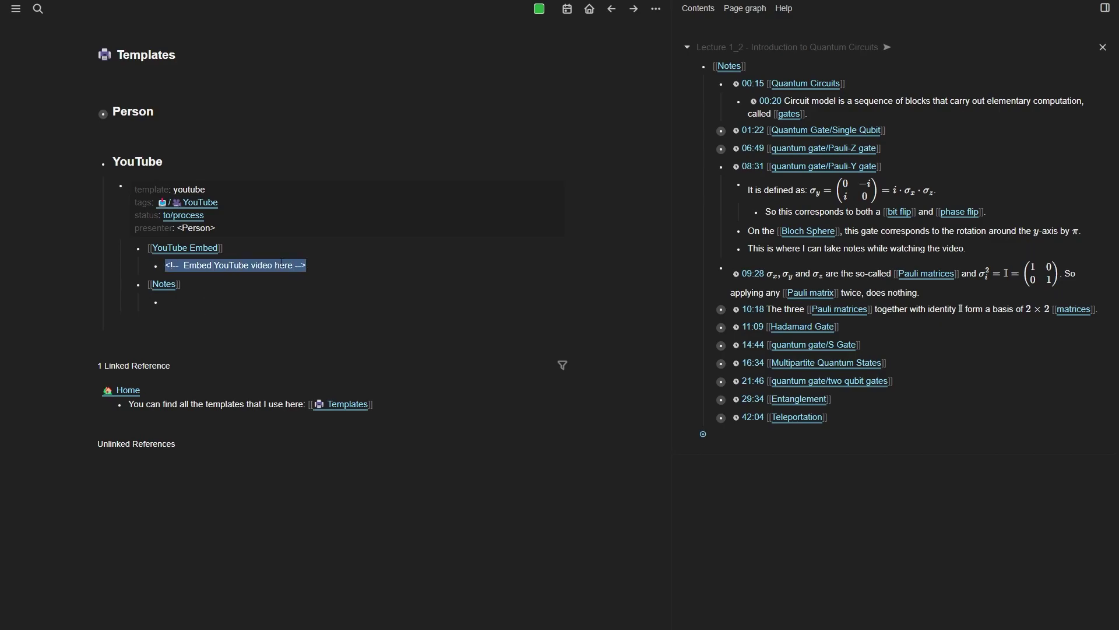
{"action": "left_click", "coordinate": [179, 301]}
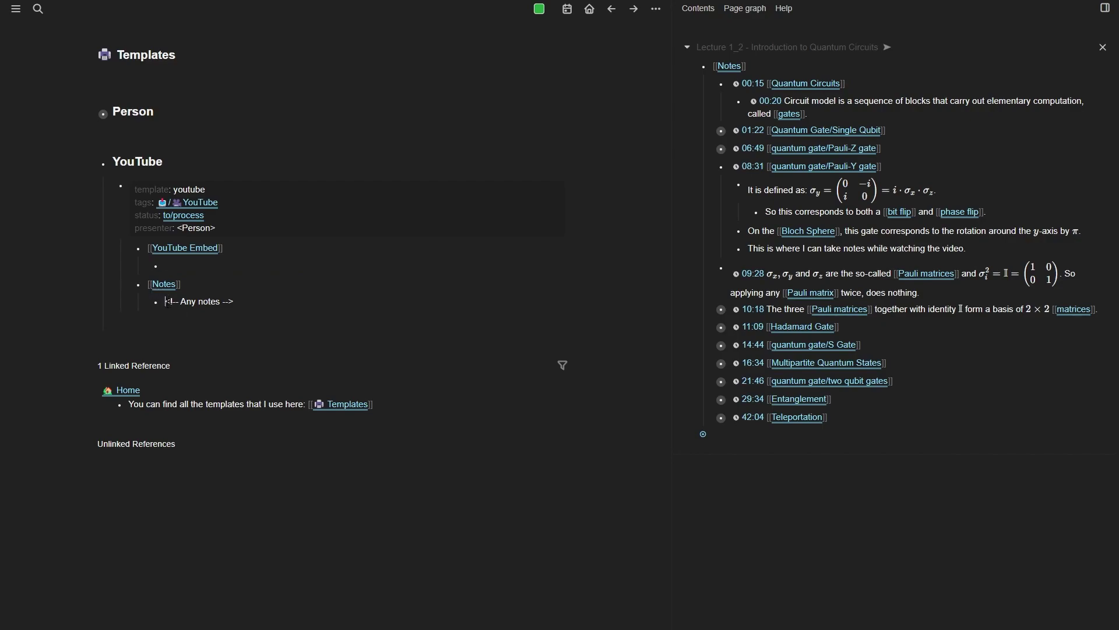
{"action": "left_click", "coordinate": [568, 9]}
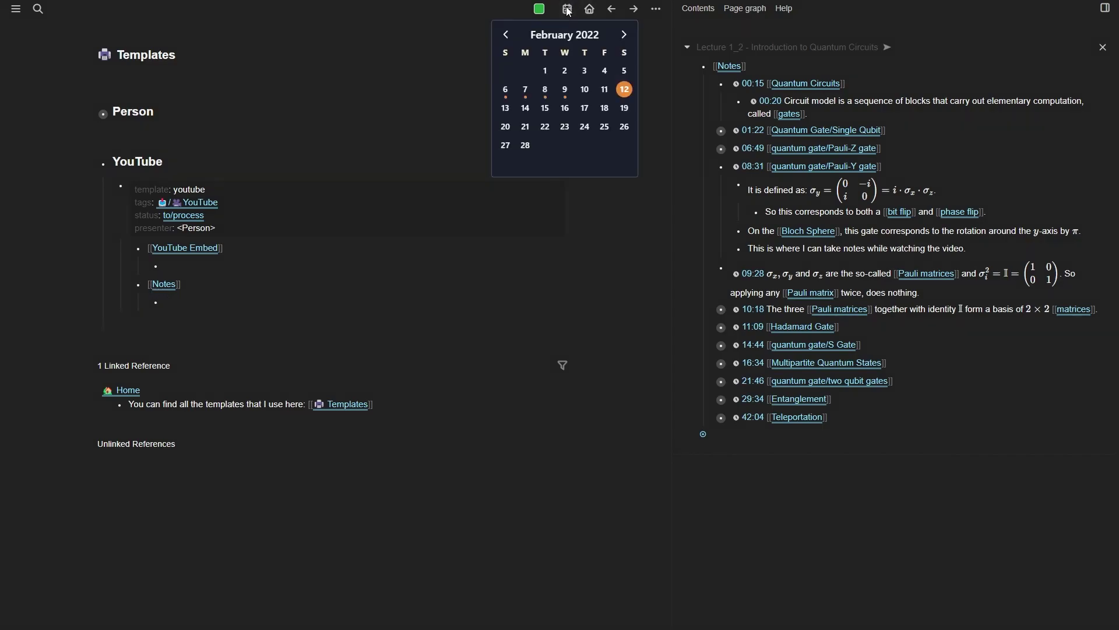
Insert the youtube template into the Feb 12th, 2022 journal page
{"action": "left_click", "coordinate": [624, 89]}
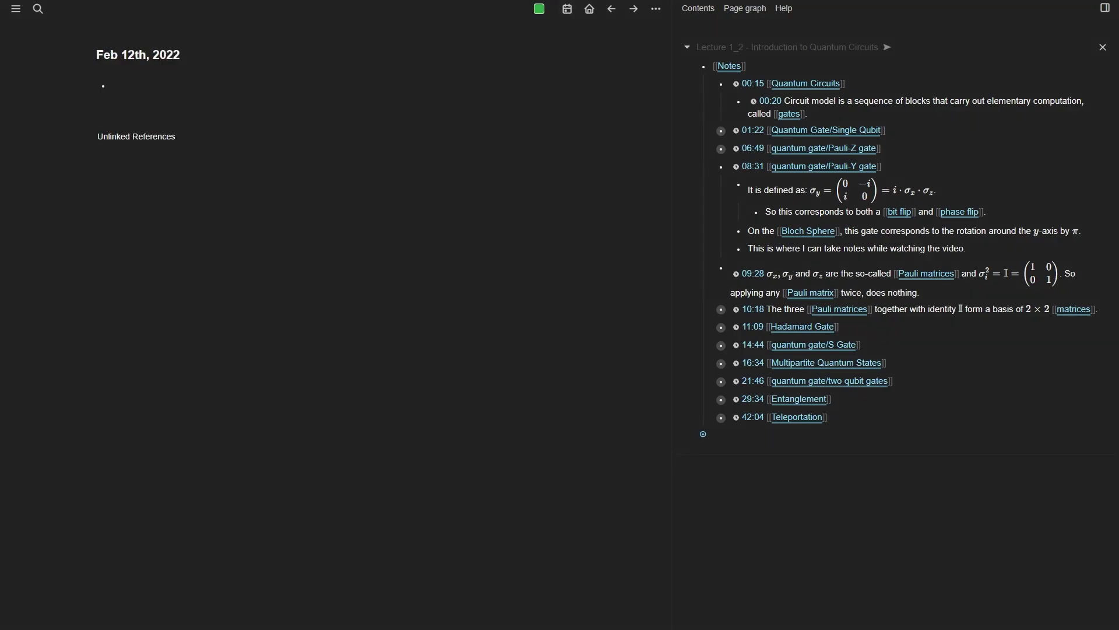
{"action": "type", "text": "/templ"}
{"action": "key", "text": "Return"}
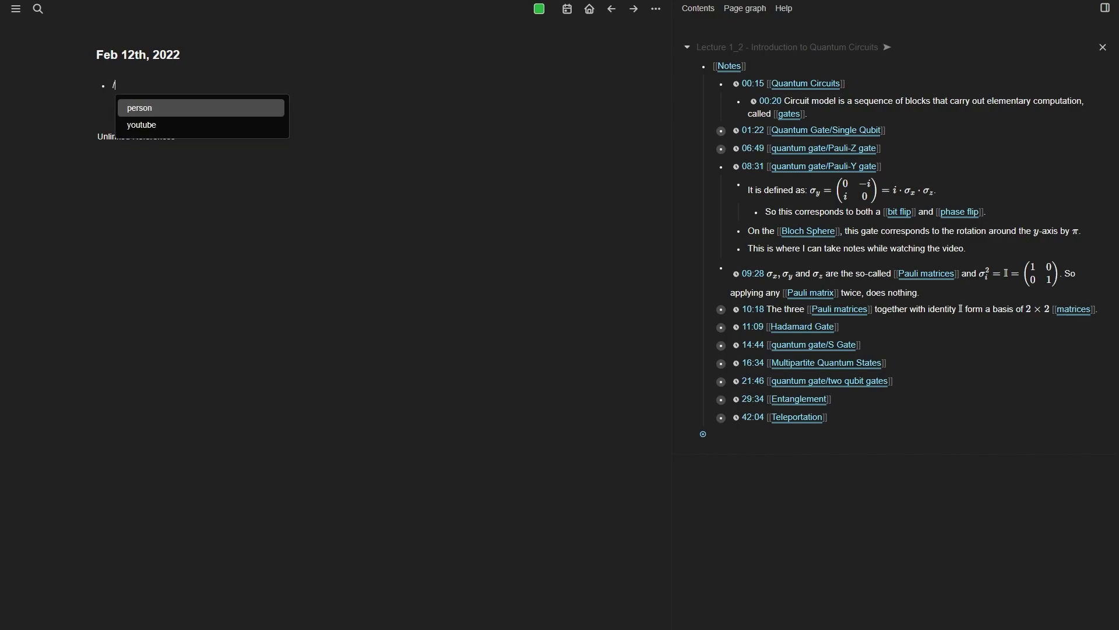
{"action": "key", "text": "Down"}
{"action": "key", "text": "Return"}
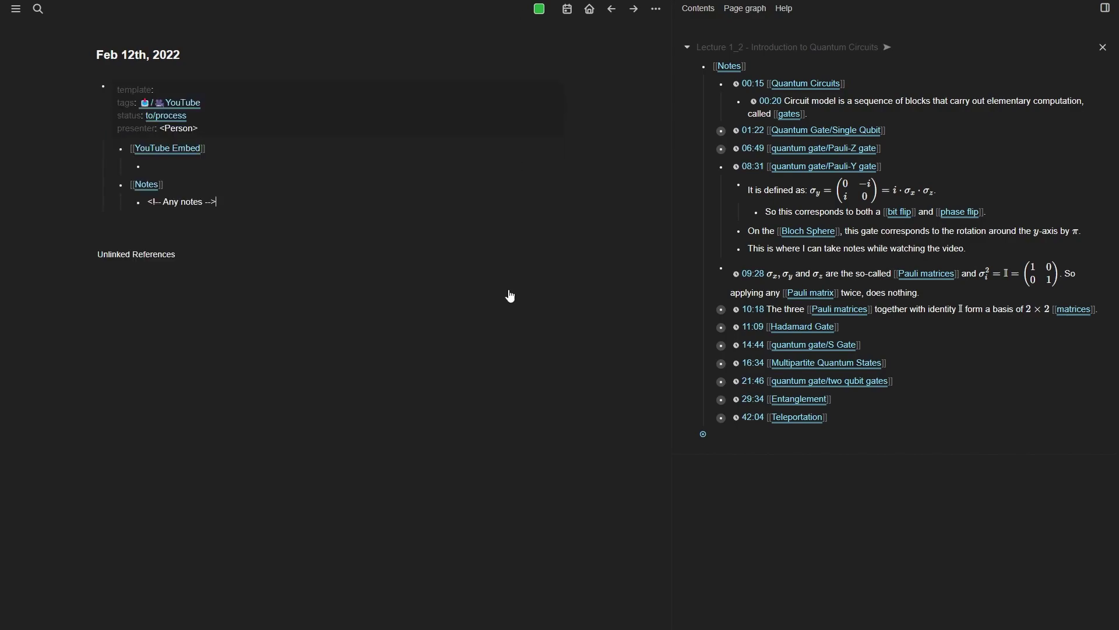
Switch to the browser's YouTube tab showing the Lecture 3.2 video
{"action": "mouse_move", "coordinate": [521, 628]}
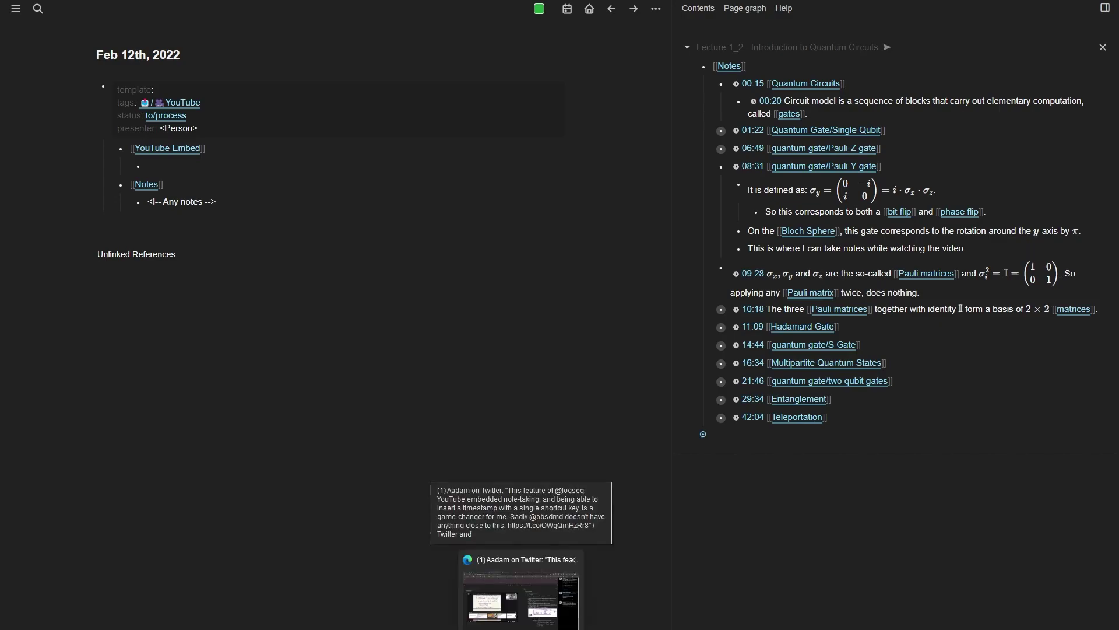
{"action": "left_click", "coordinate": [521, 595]}
{"action": "key", "text": "ctrl+Tab"}
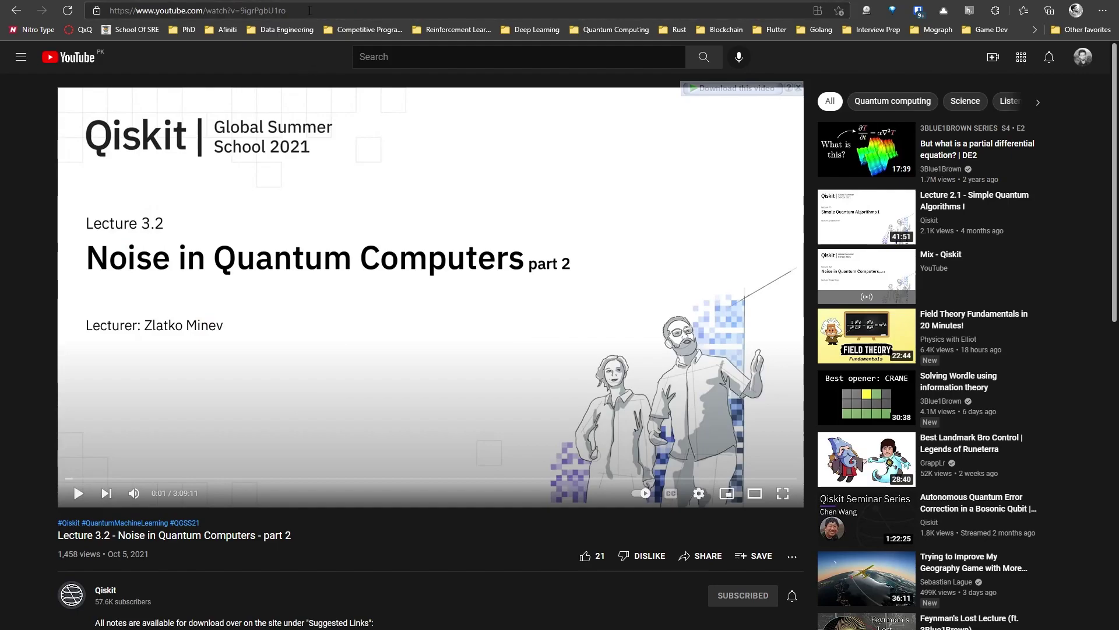
Replace the YouTube Embed placeholder with an embed of the copied Lecture 3.2 Noise in Quantum Computers URL
{"action": "left_click", "coordinate": [309, 10]}
{"action": "key", "text": "ctrl+c"}
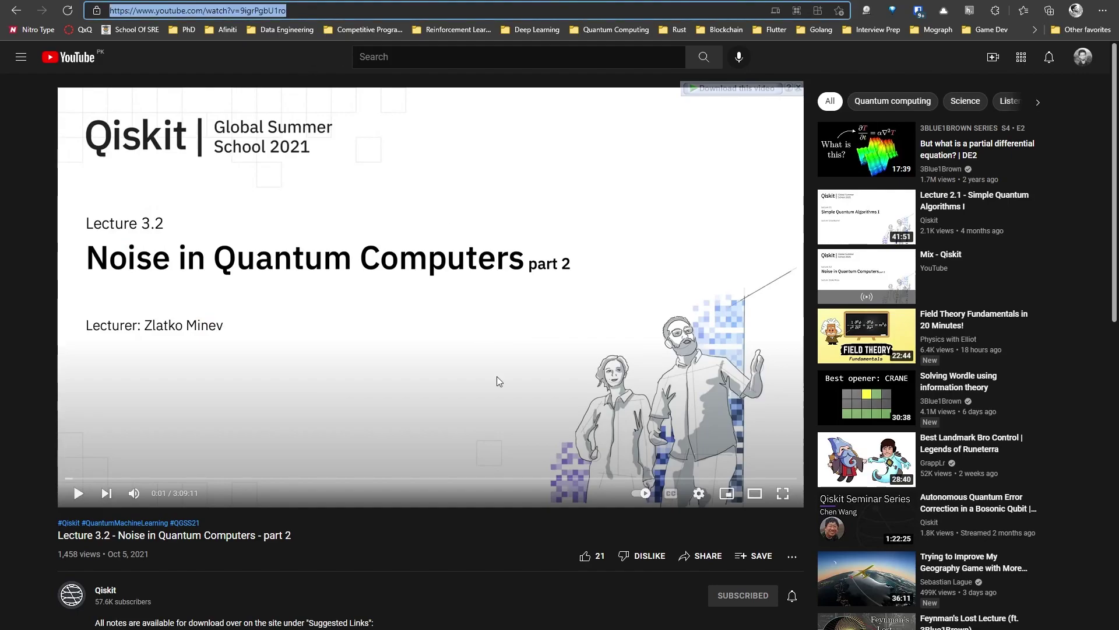
{"action": "key", "text": "alt+Tab"}
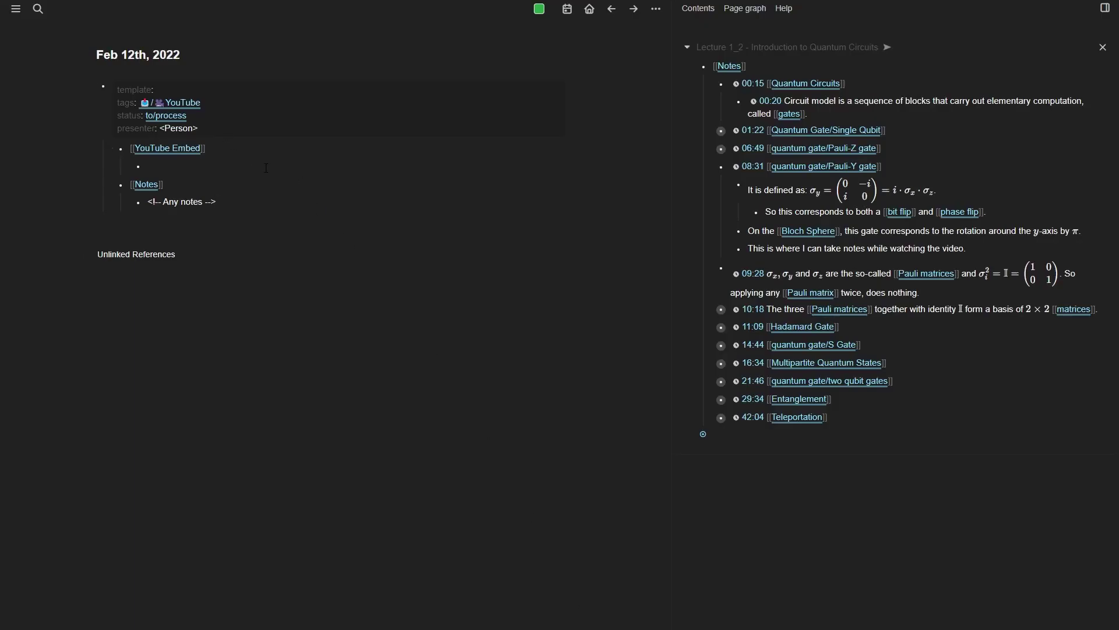
{"action": "left_click", "coordinate": [233, 166]}
{"action": "left_click_drag", "start_coordinate": [296, 167], "coordinate": [145, 167]}
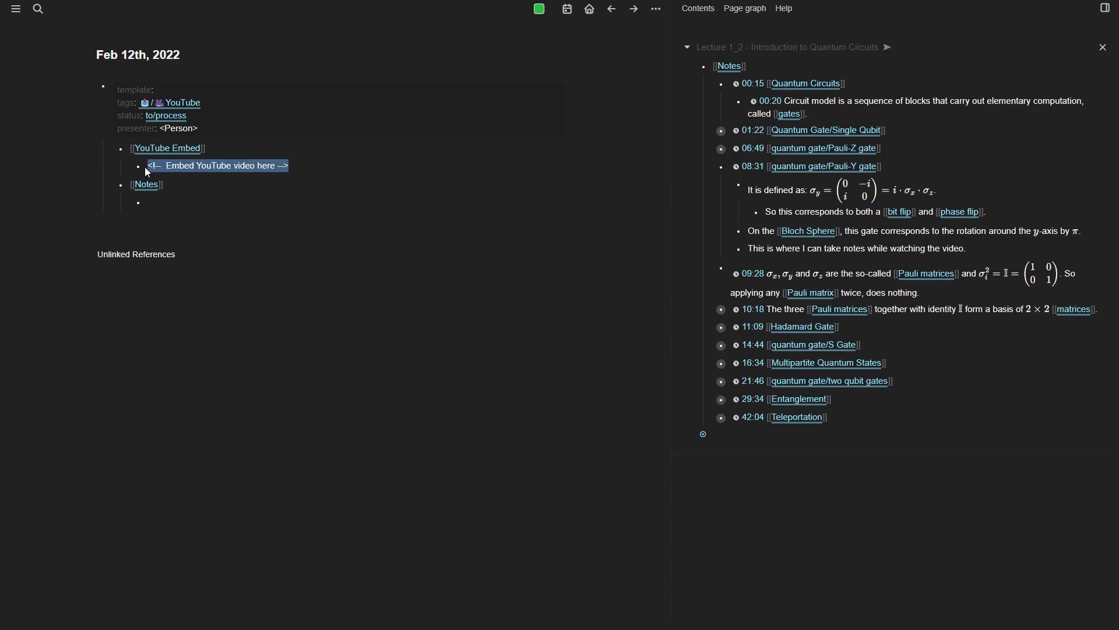
{"action": "key", "text": "BackSpace"}
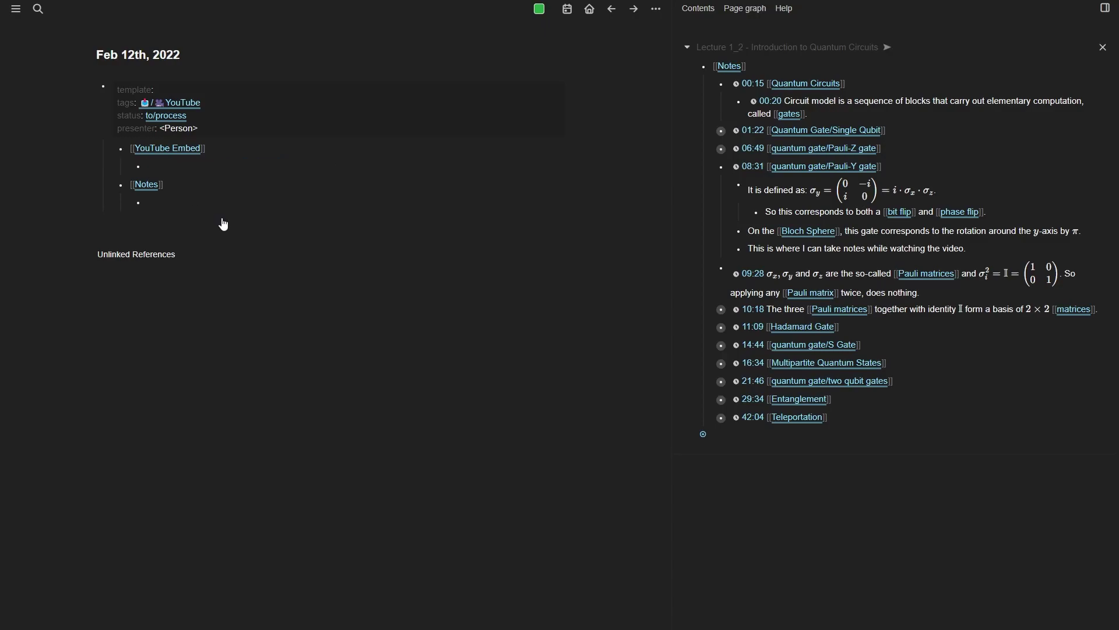
{"action": "type", "text": "/embed"}
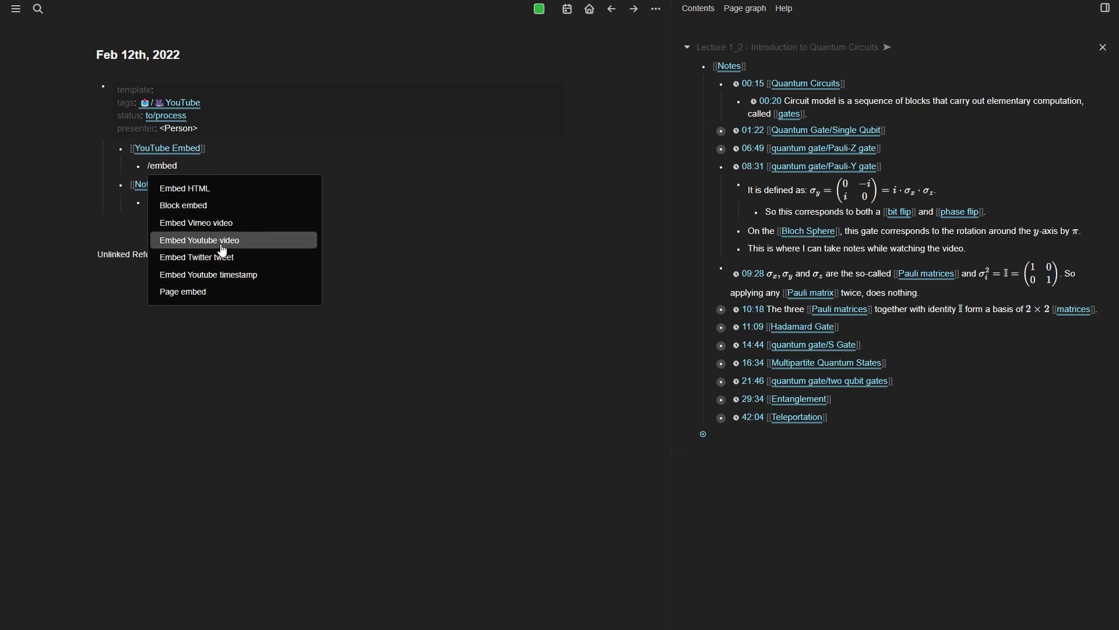
{"action": "left_click", "coordinate": [222, 243]}
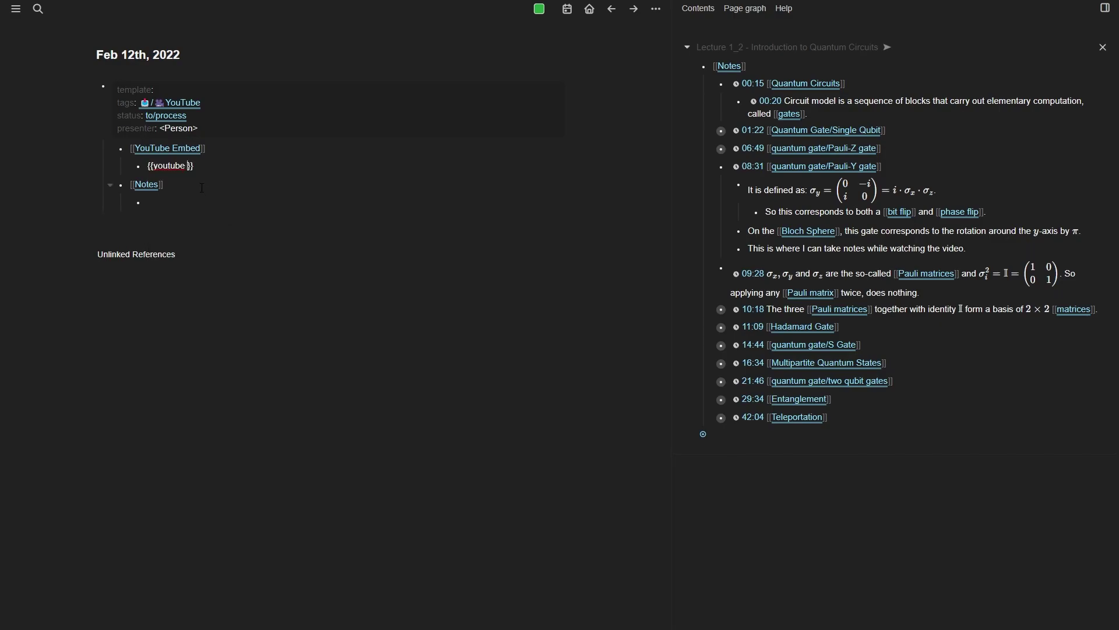
{"action": "key", "text": "ctrl+v"}
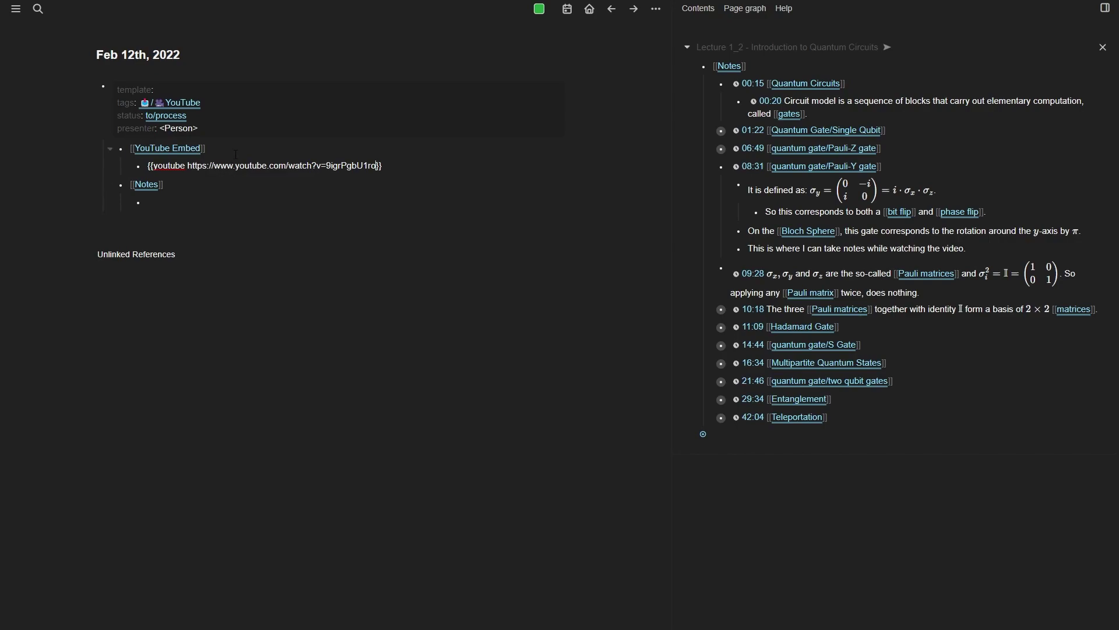
{"action": "left_click", "coordinate": [199, 202]}
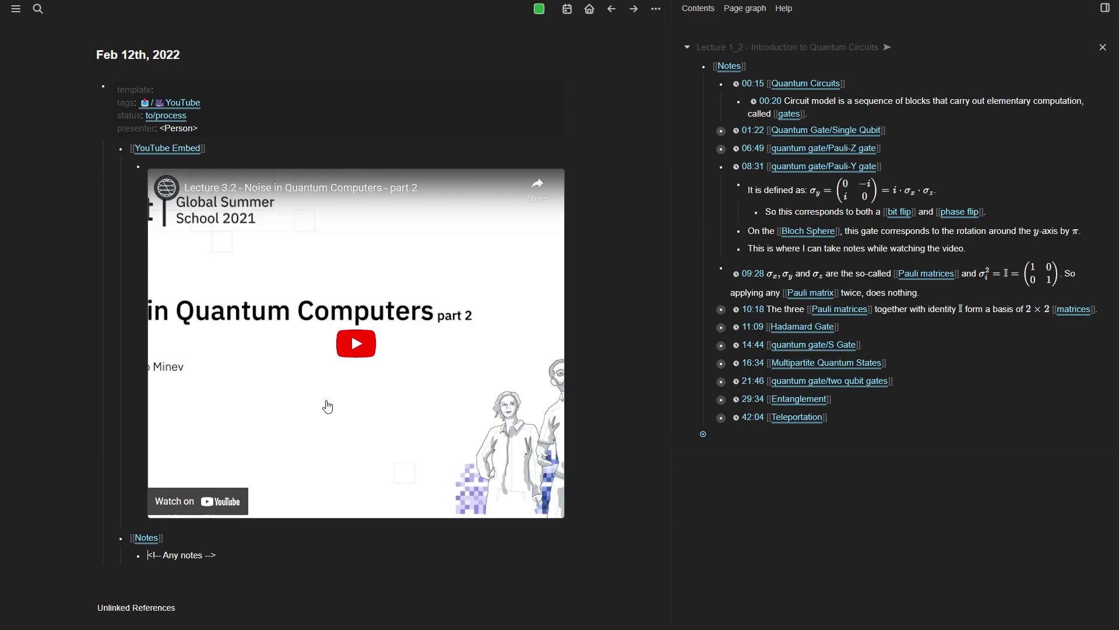
Set presenter to the lecturer's page link and paste the video address as the link property
{"action": "left_click", "coordinate": [322, 111]}
{"action": "left_click", "coordinate": [156, 119]}
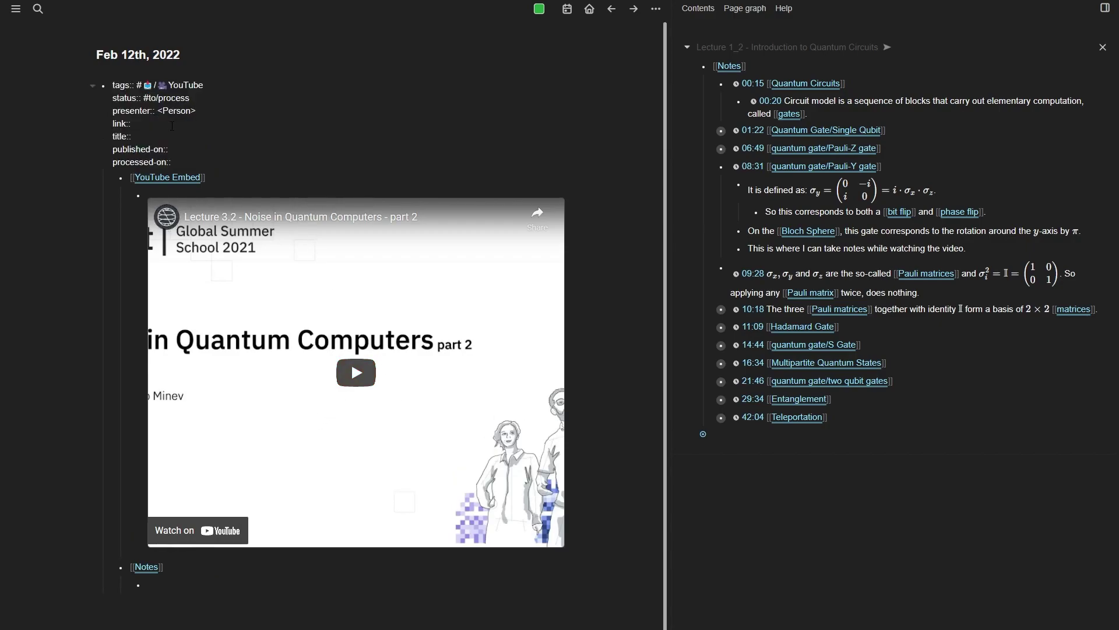
{"action": "left_click_drag", "start_coordinate": [158, 113], "coordinate": [208, 112]}
{"action": "type", "text": "[[Elisa Bäumer"}
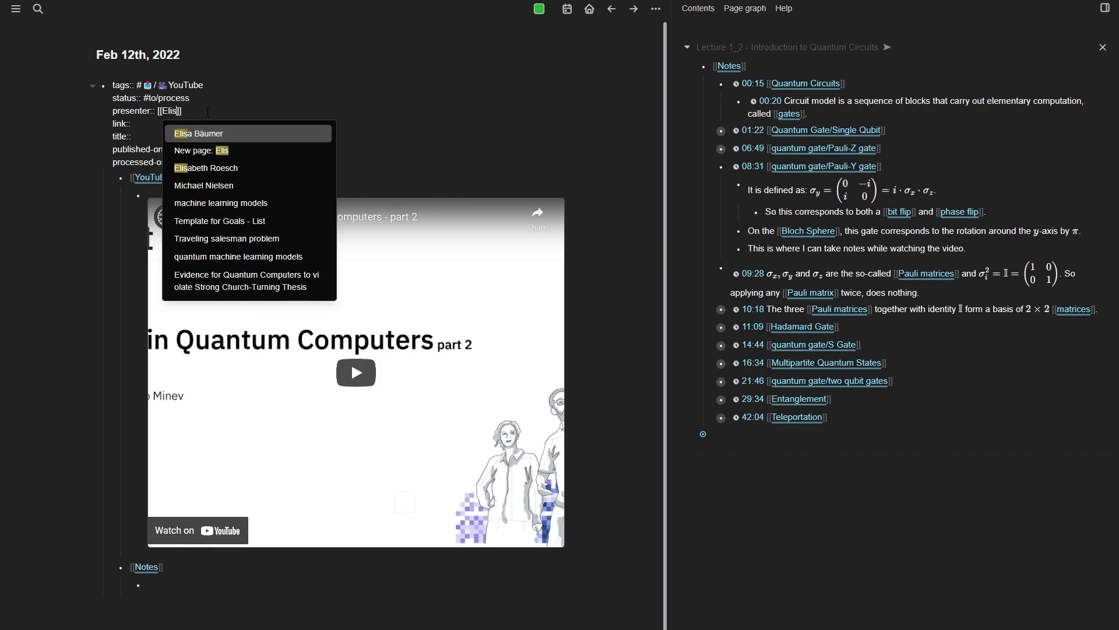
{"action": "key", "text": "Return"}
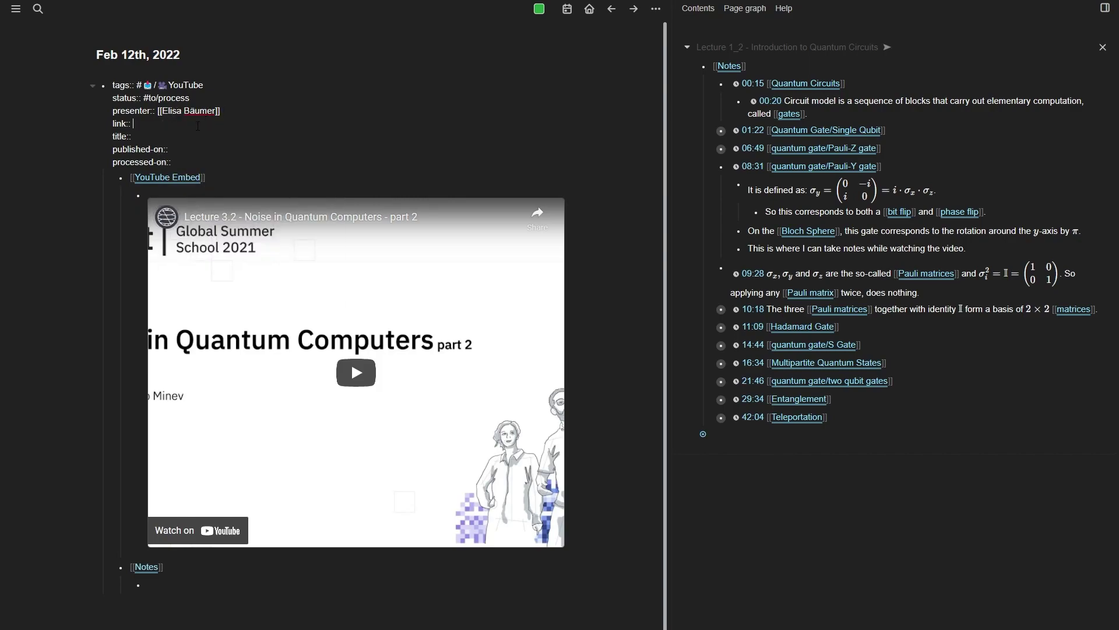
{"action": "key", "text": "ctrl+v"}
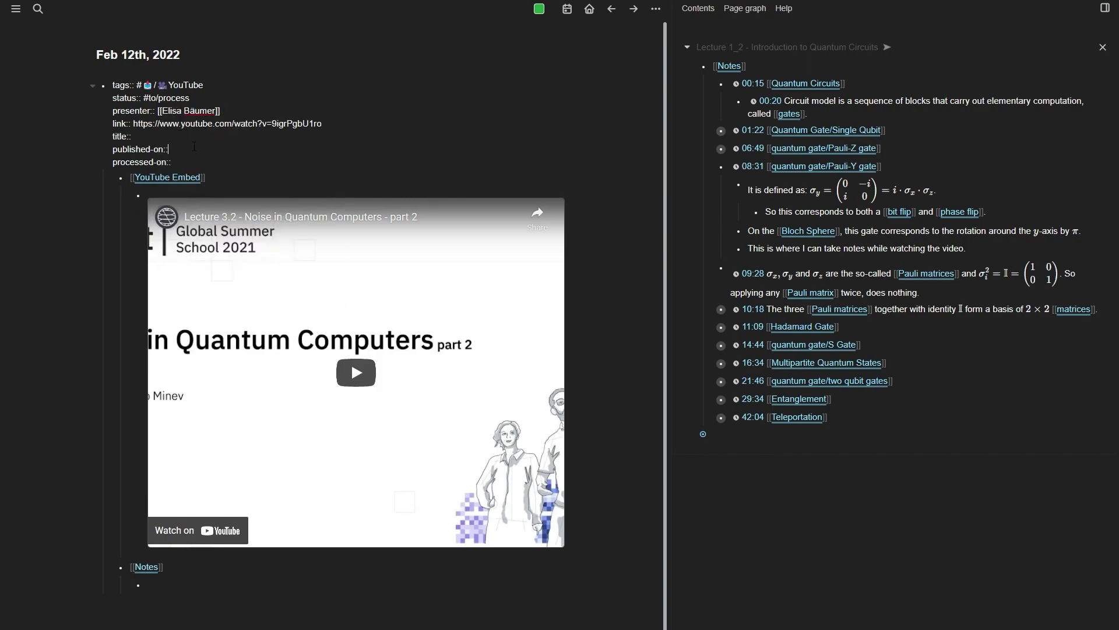
Fill published-on with [[Oct 5, 2021]], copied from the YouTube upload date
{"action": "type", "text": "[["}
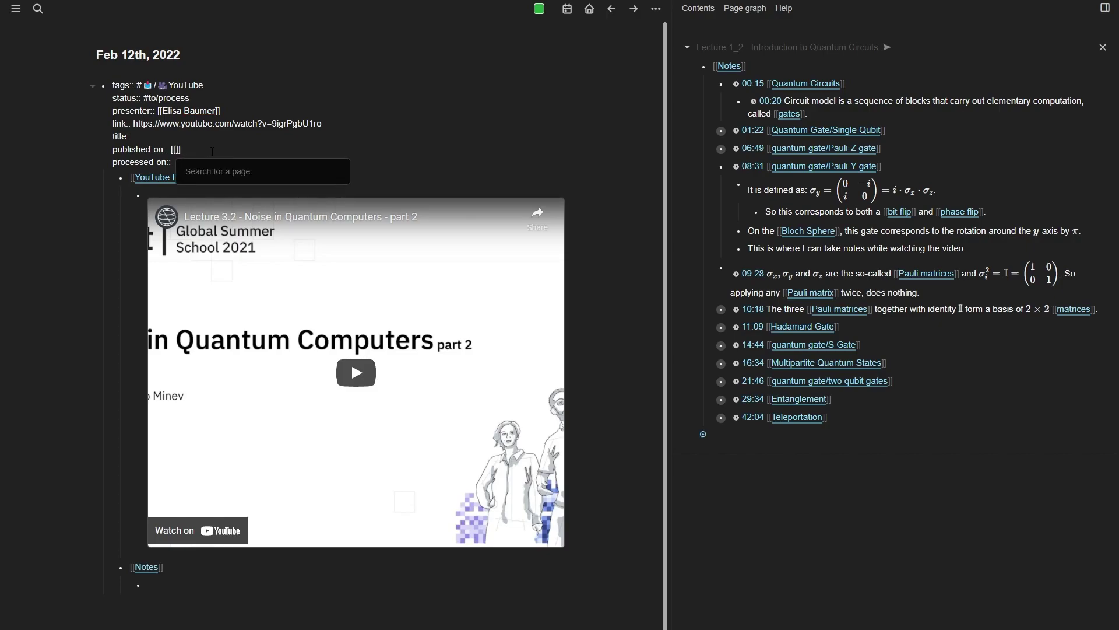
{"action": "key", "text": "alt+Tab"}
{"action": "left_click_drag", "start_coordinate": [107, 554], "coordinate": [166, 558]}
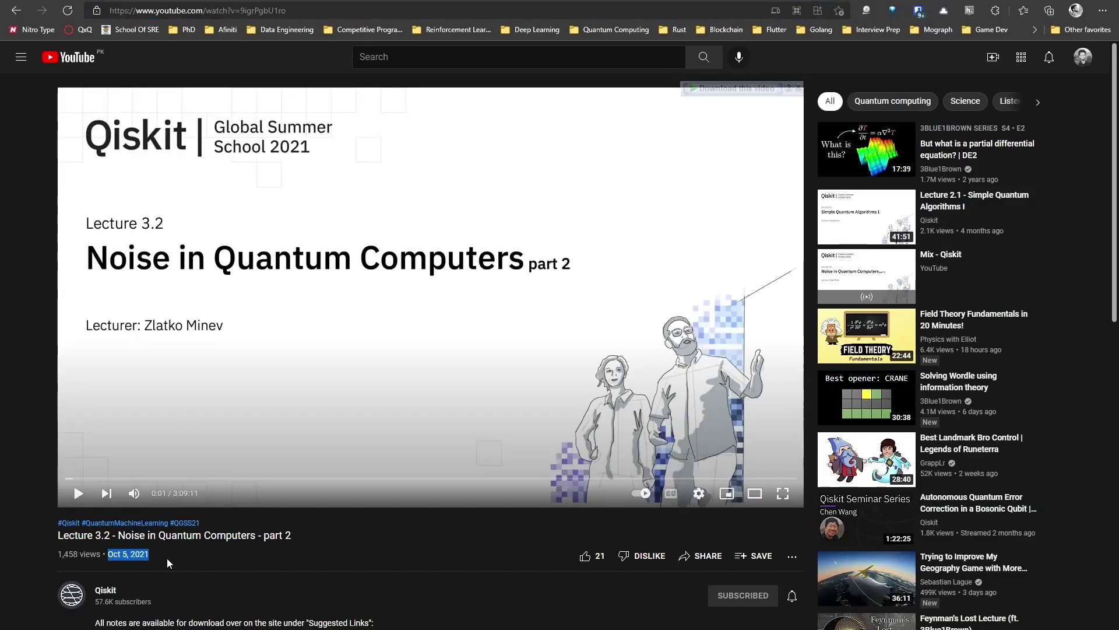
{"action": "key", "text": "ctrl+c"}
{"action": "key", "text": "alt+Tab"}
{"action": "key", "text": "ctrl+v"}
{"action": "left_click", "coordinate": [276, 141]}
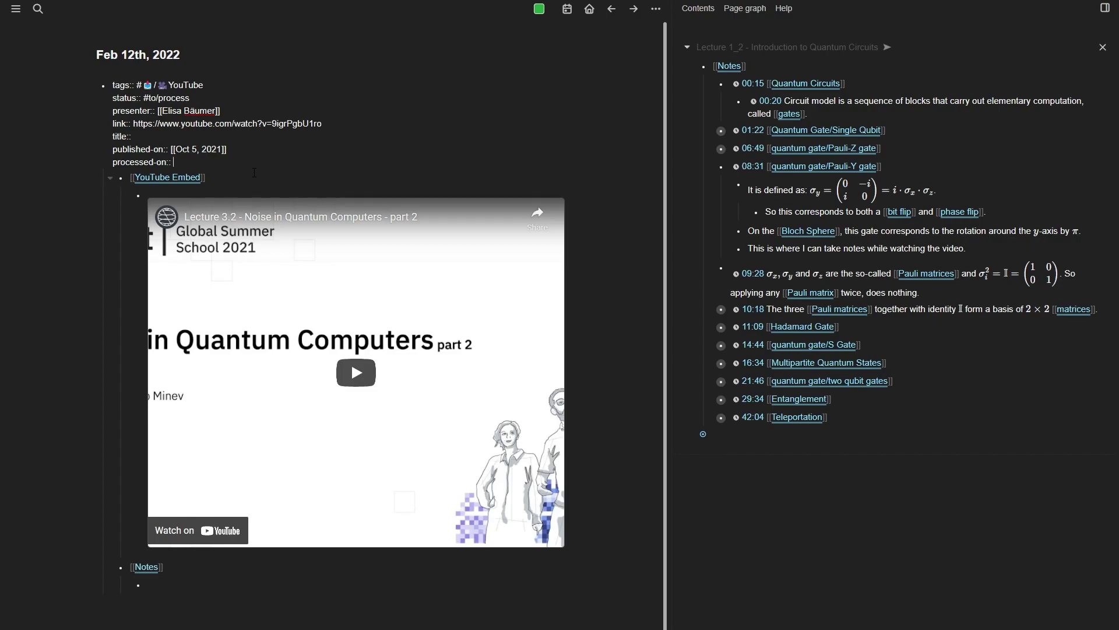
Fill processed-on with today's date and close the right sidebar
{"action": "key", "text": "Return"}
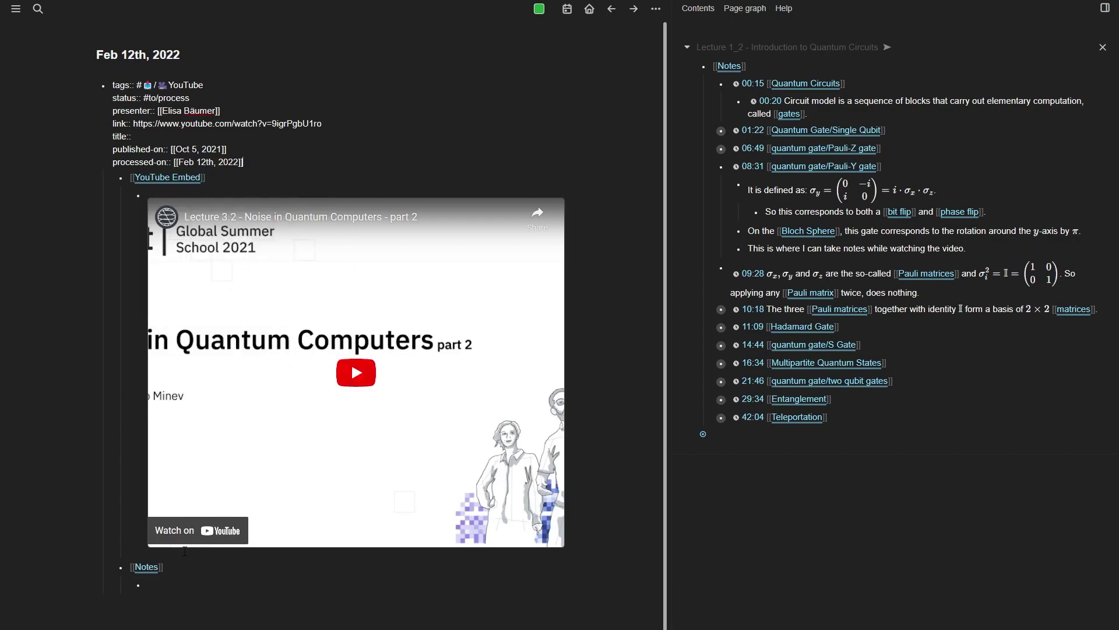
{"action": "left_click", "coordinate": [186, 584]}
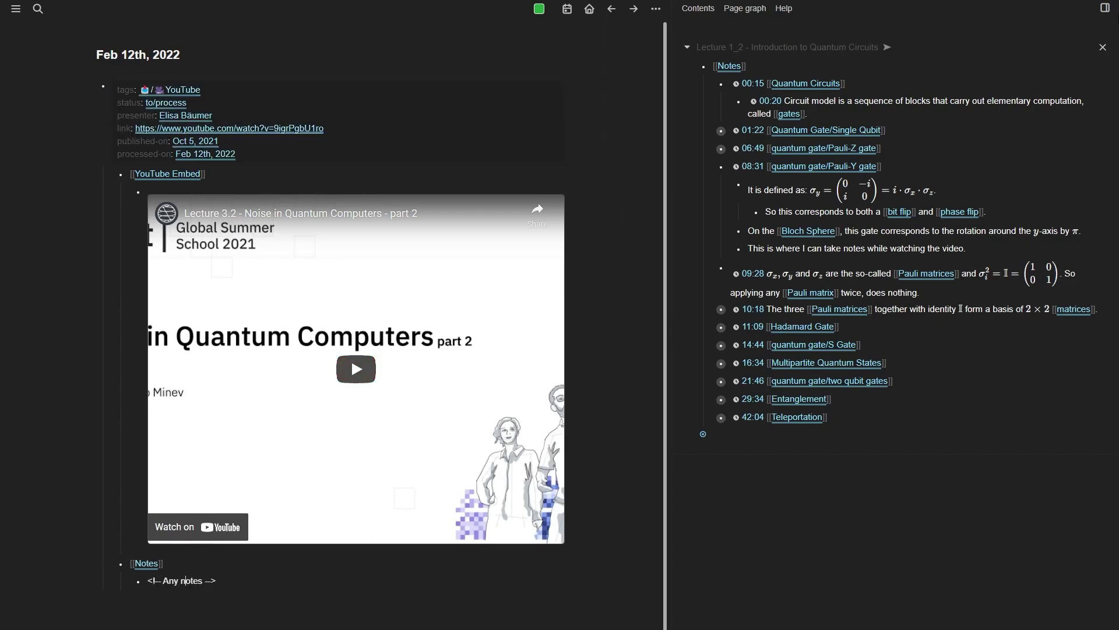
{"action": "left_click", "coordinate": [1103, 48]}
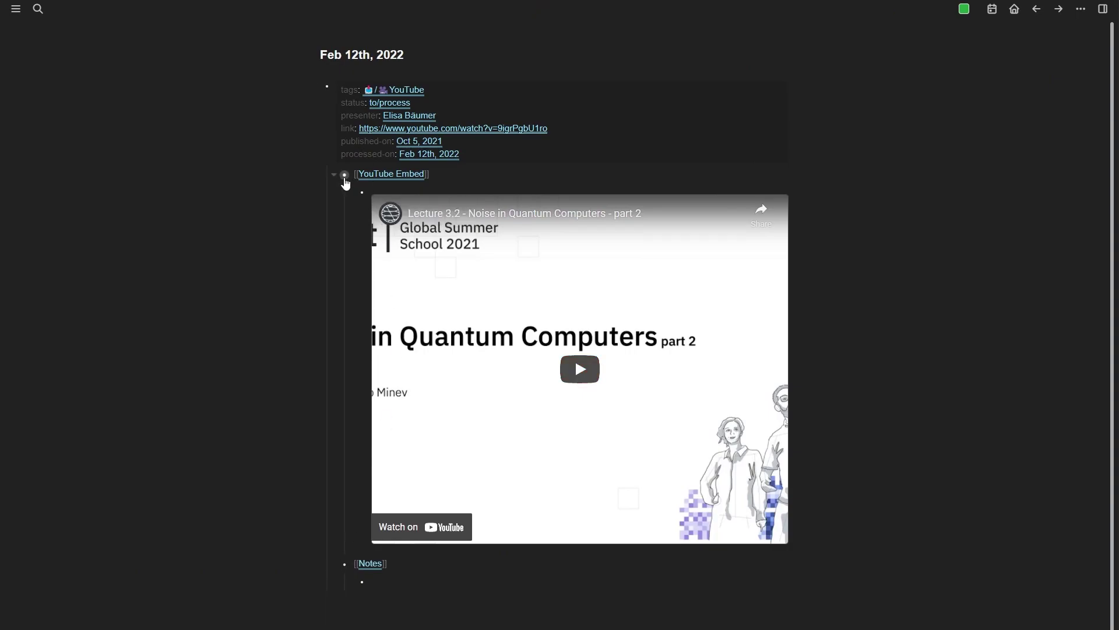
Open the Notes block in the sidebar and zoom into the YouTube Embed block
{"action": "right_click", "coordinate": [344, 565]}
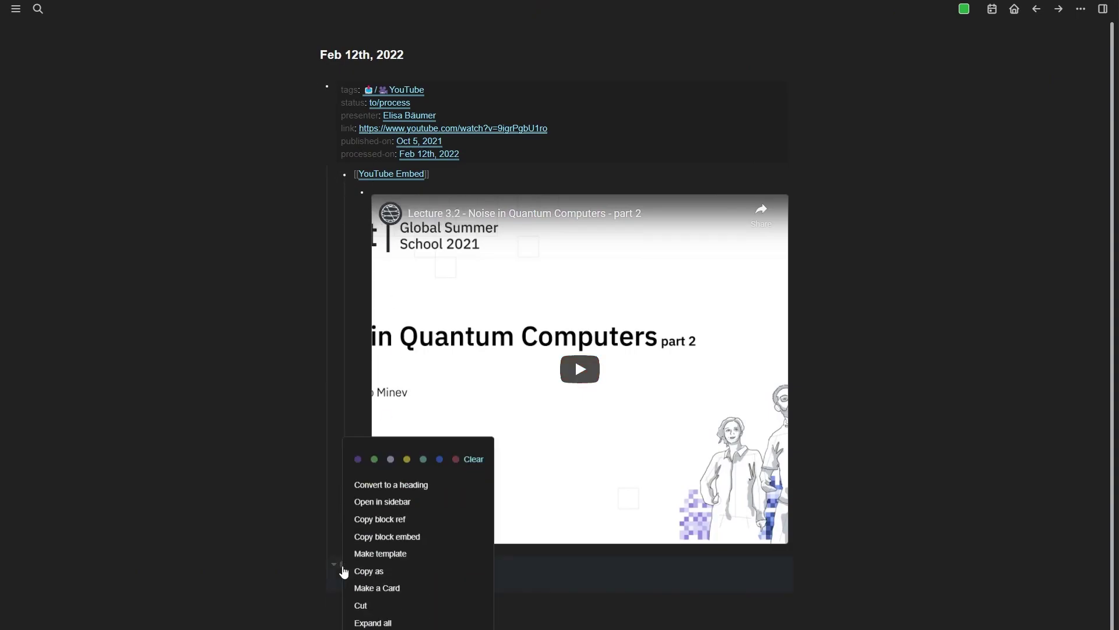
{"action": "left_click", "coordinate": [398, 483]}
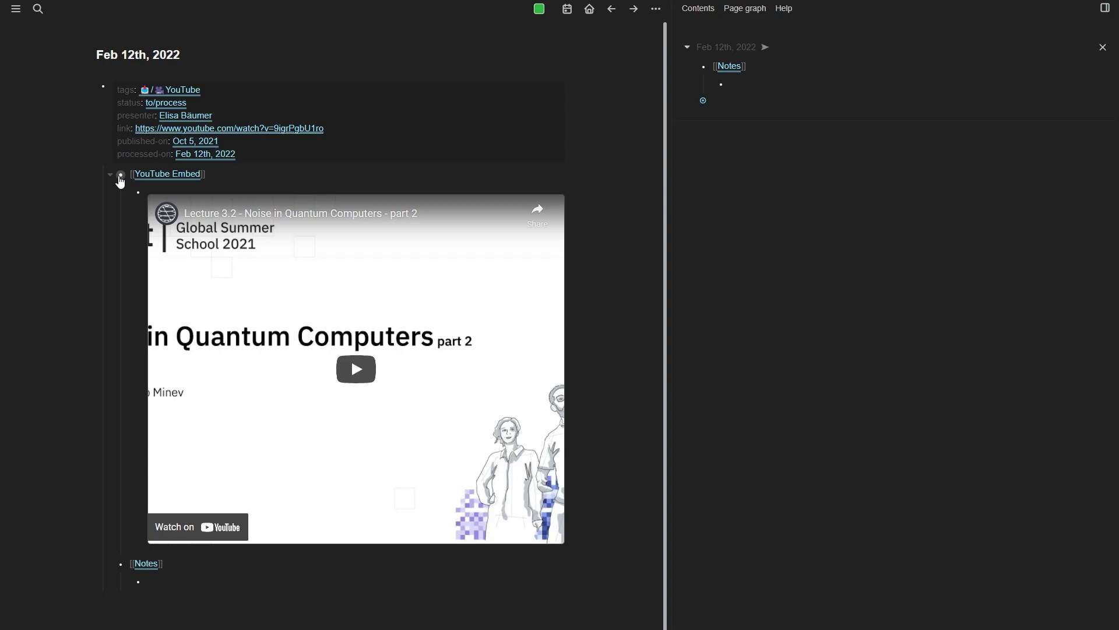
{"action": "left_click", "coordinate": [120, 176]}
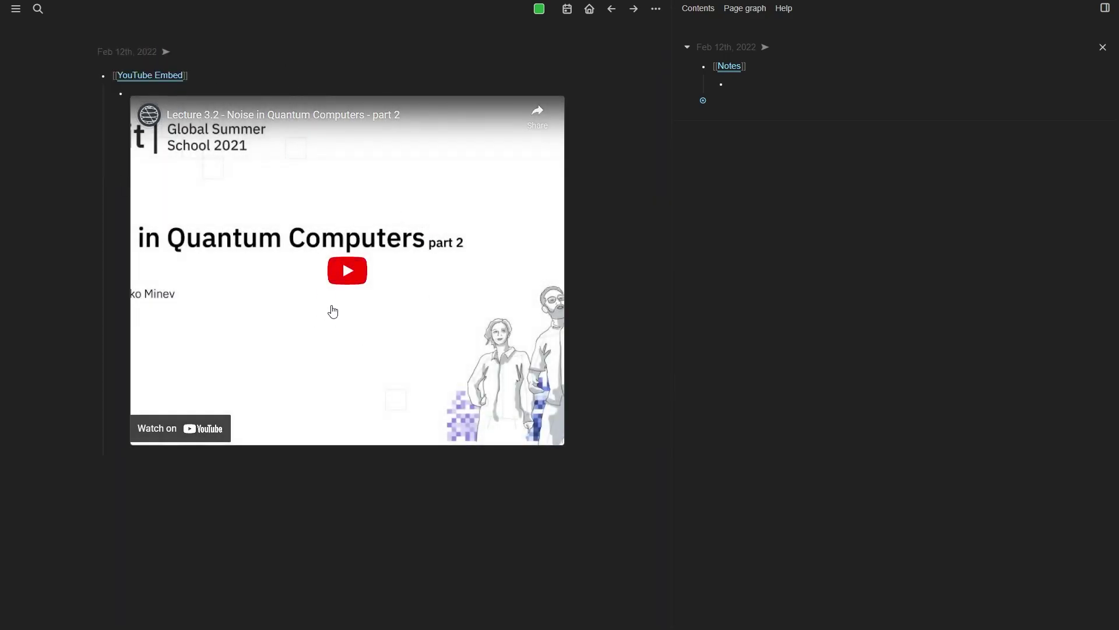
Play the embedded lecture, change its playback quality, and seek to about 11:49
{"action": "left_click", "coordinate": [372, 303]}
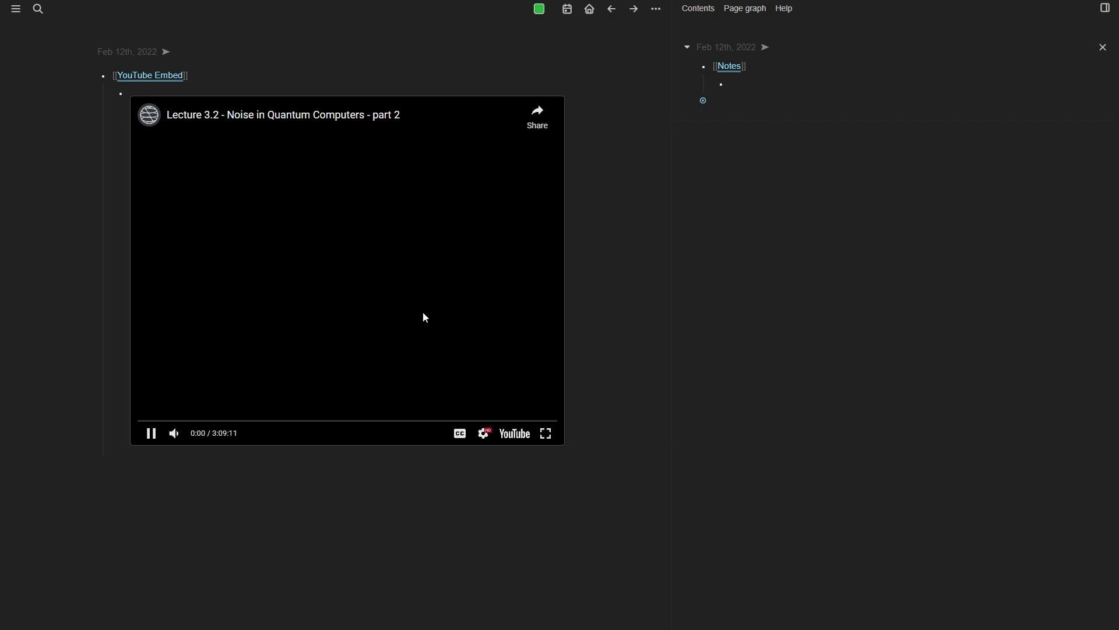
{"action": "left_click", "coordinate": [489, 440]}
{"action": "left_click", "coordinate": [517, 396]}
{"action": "left_click", "coordinate": [476, 290]}
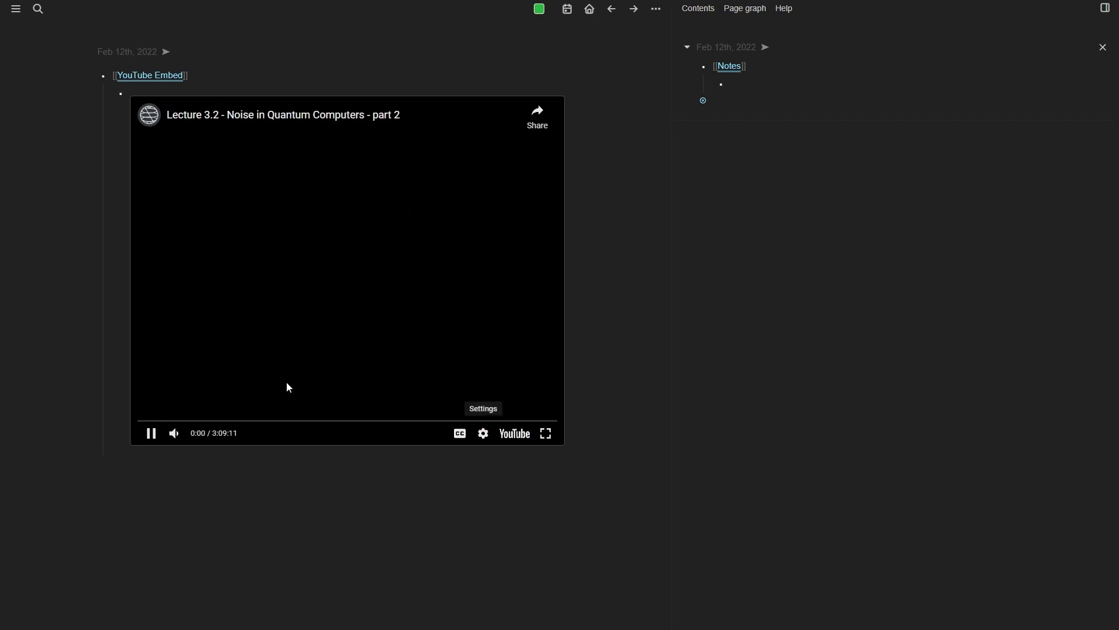
{"action": "left_click", "coordinate": [164, 420]}
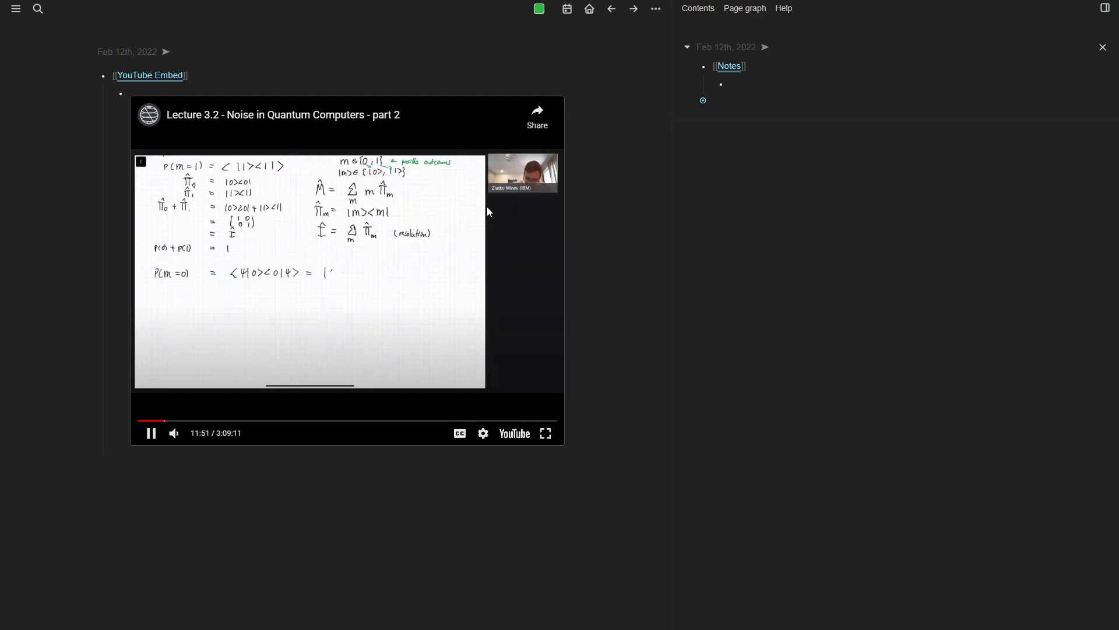
Replace the Notes placeholder with an 11:54 timestamp note 'Then I can take notes here.'
{"action": "left_click", "coordinate": [767, 87]}
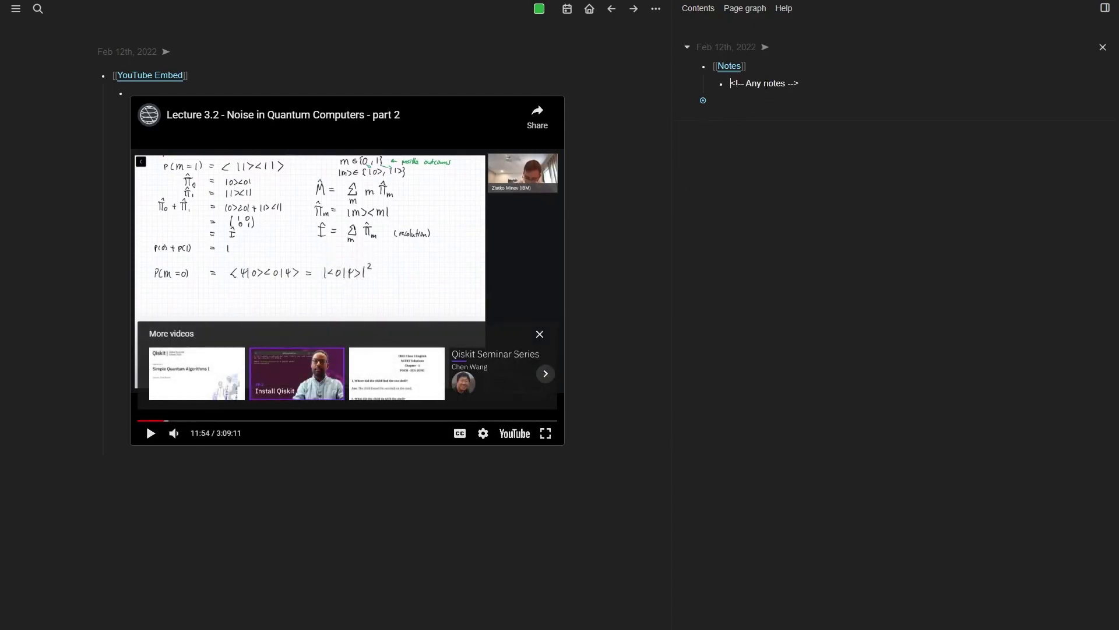
{"action": "key", "text": "ctrl+a"}
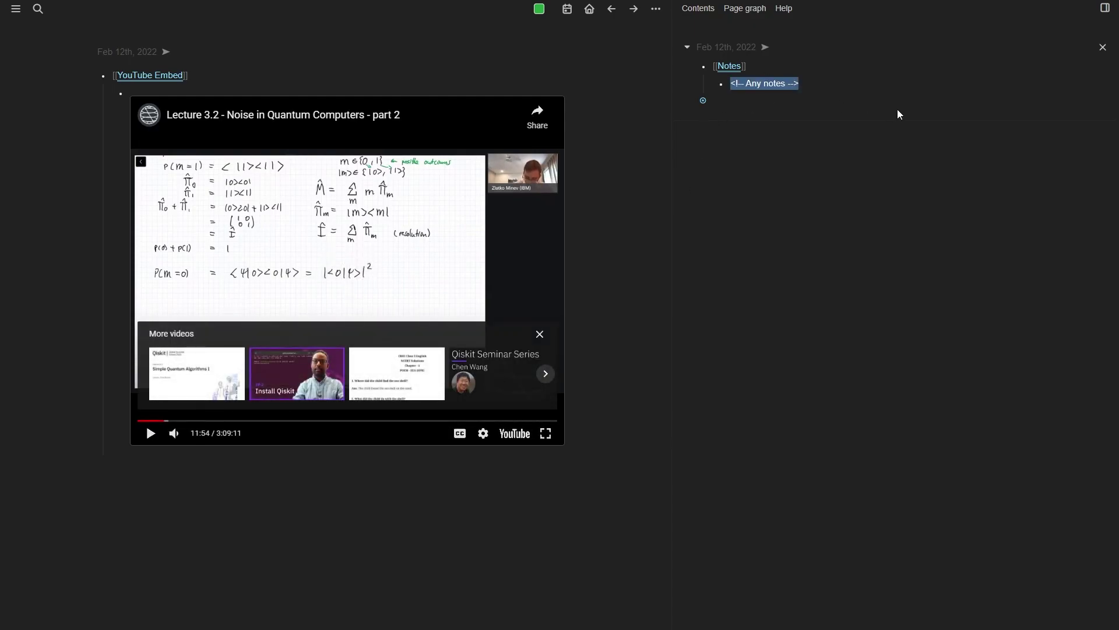
{"action": "key", "text": "BackSpace"}
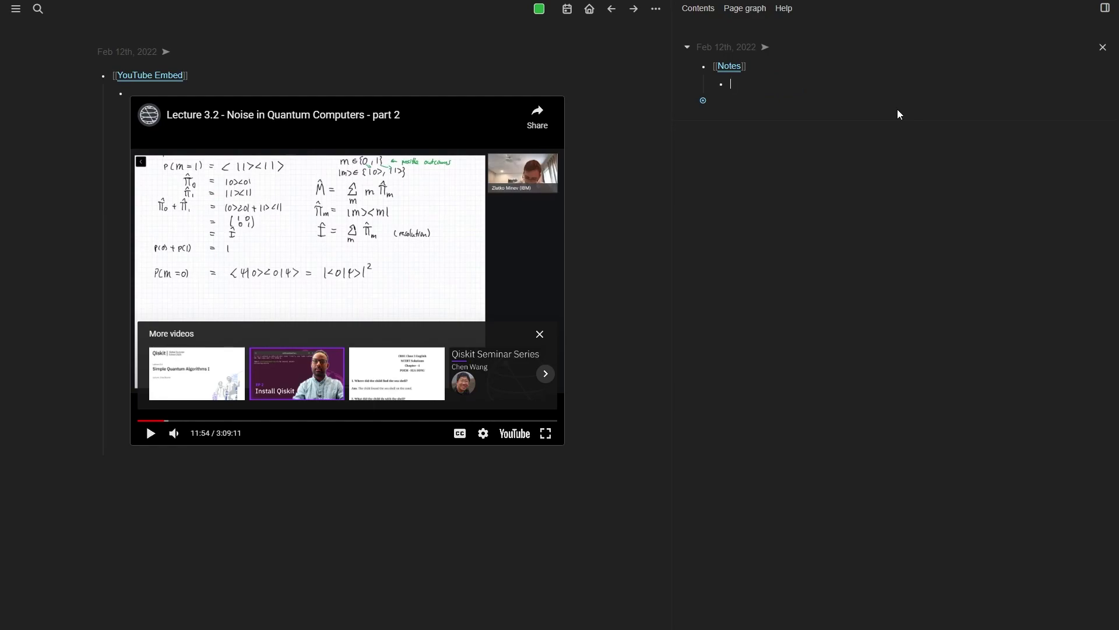
{"action": "key", "text": "ctrl+shift+y"}
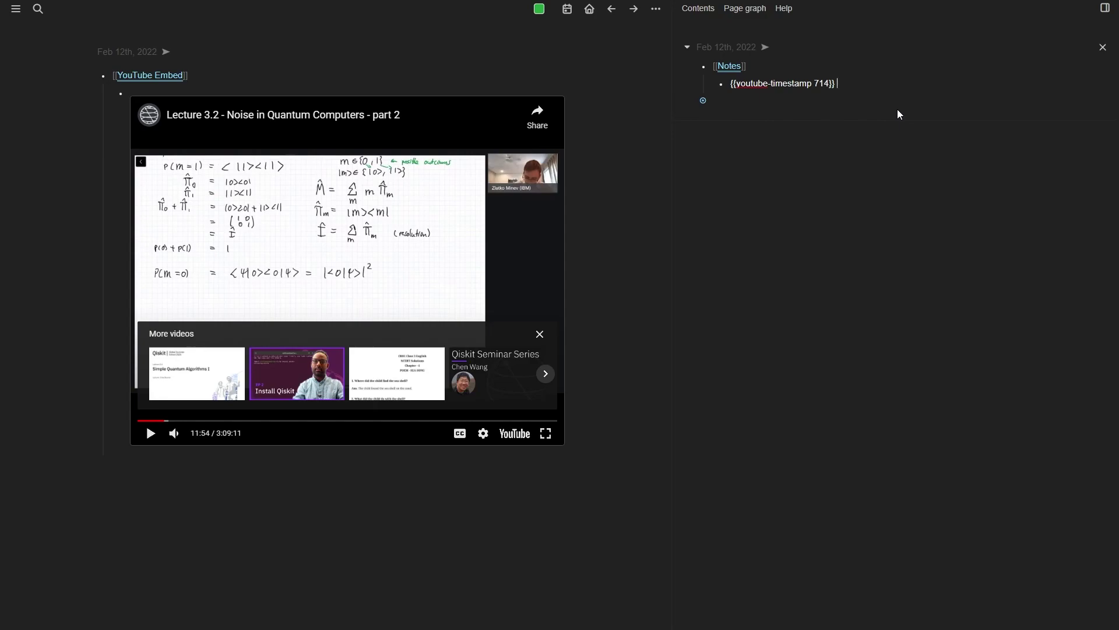
{"action": "type", "text": "Then I can take notes here."}
{"action": "key", "text": "Return"}
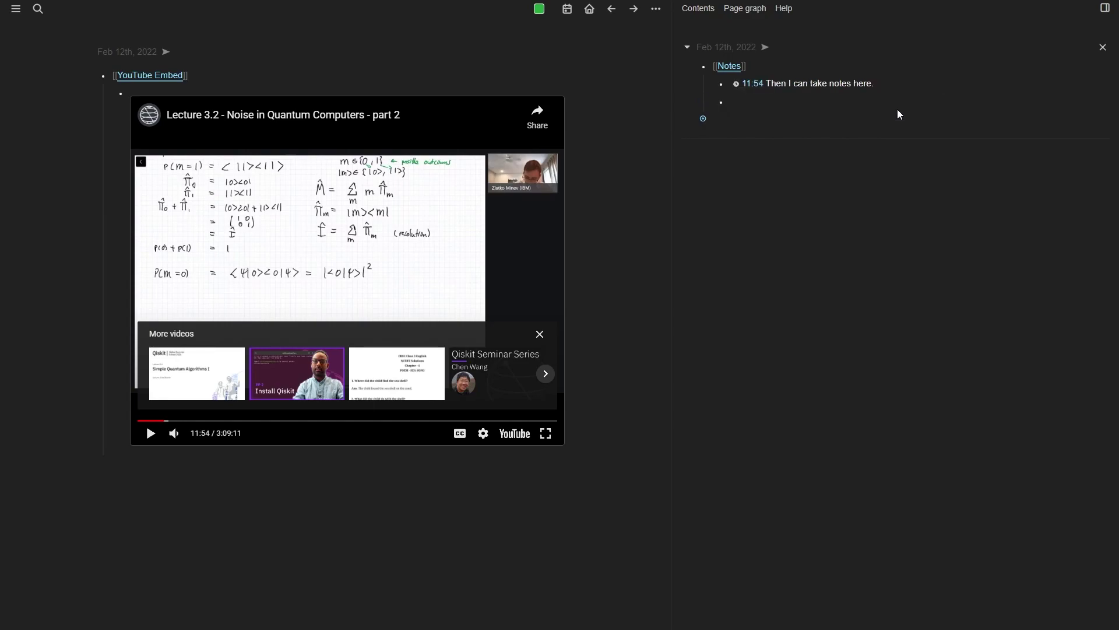
Skip the video to 19:58 and add a nested 19:59 note 'I can take notes here as well.'
{"action": "left_click", "coordinate": [150, 432]}
{"action": "left_click", "coordinate": [182, 420]}
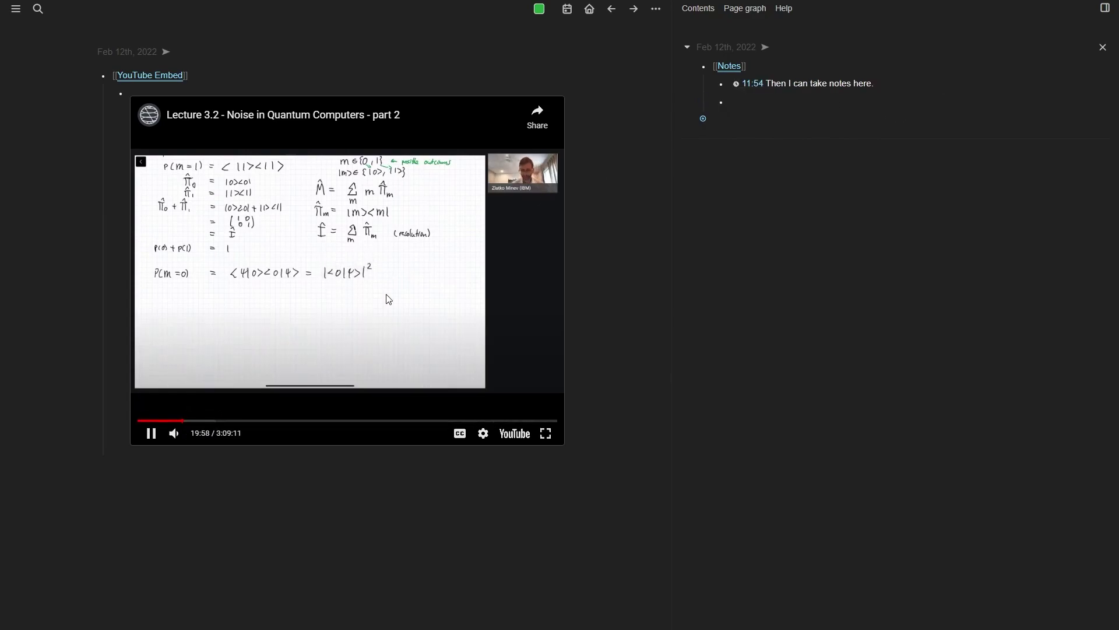
{"action": "left_click", "coordinate": [844, 100]}
{"action": "key", "text": "Tab"}
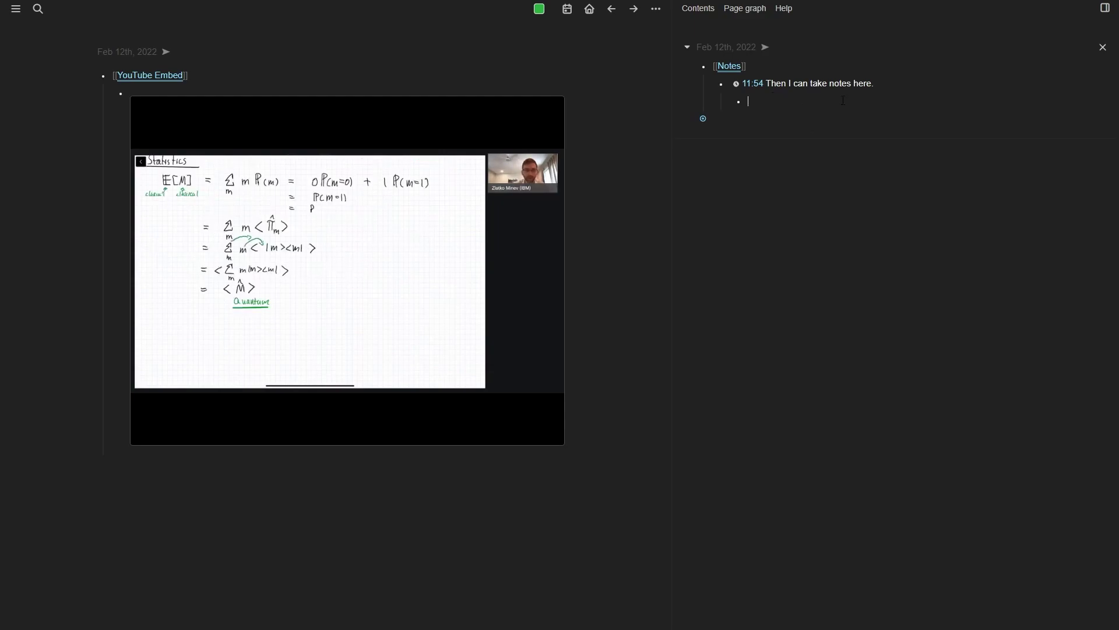
{"action": "key", "text": "ctrl+shift+y"}
{"action": "type", "text": "I can t"}
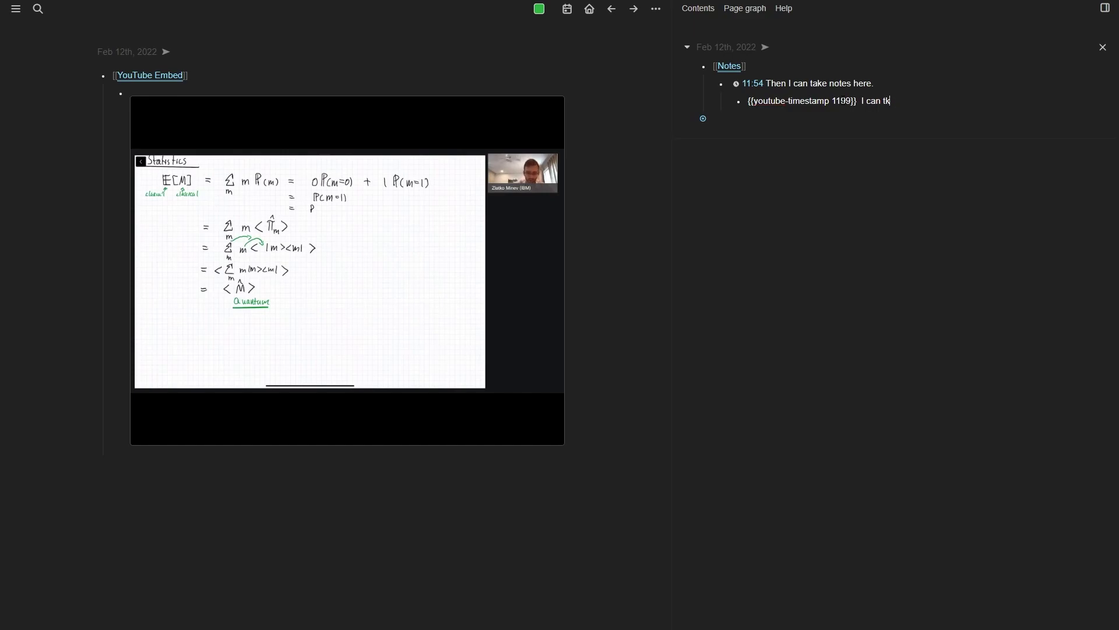
{"action": "type", "text": "ake notes he"}
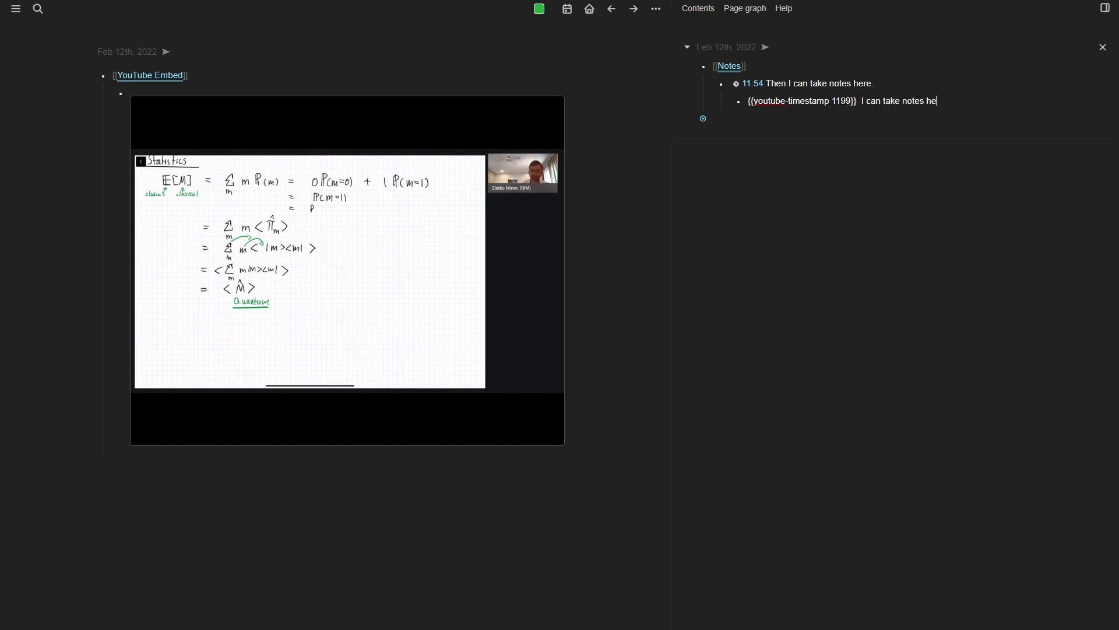
{"action": "type", "text": "re as well."}
{"action": "key", "text": "Return"}
Outdent and add a 20:09 timestamp note reading 'I can keep going.'
{"action": "key", "text": "shift+Tab"}
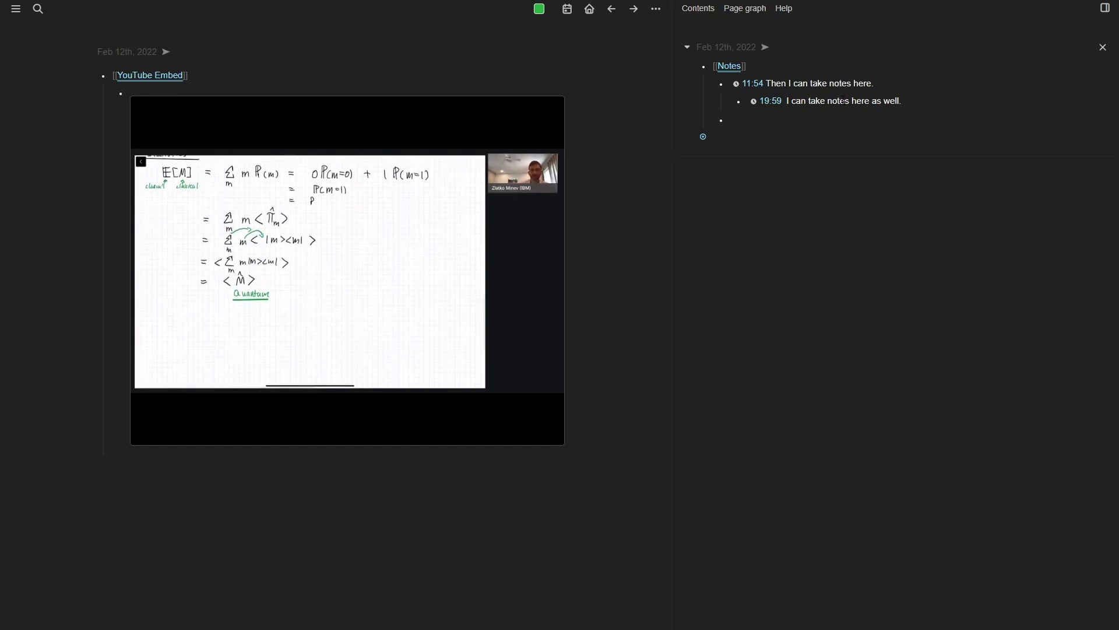
{"action": "key", "text": "ctrl+shift+y"}
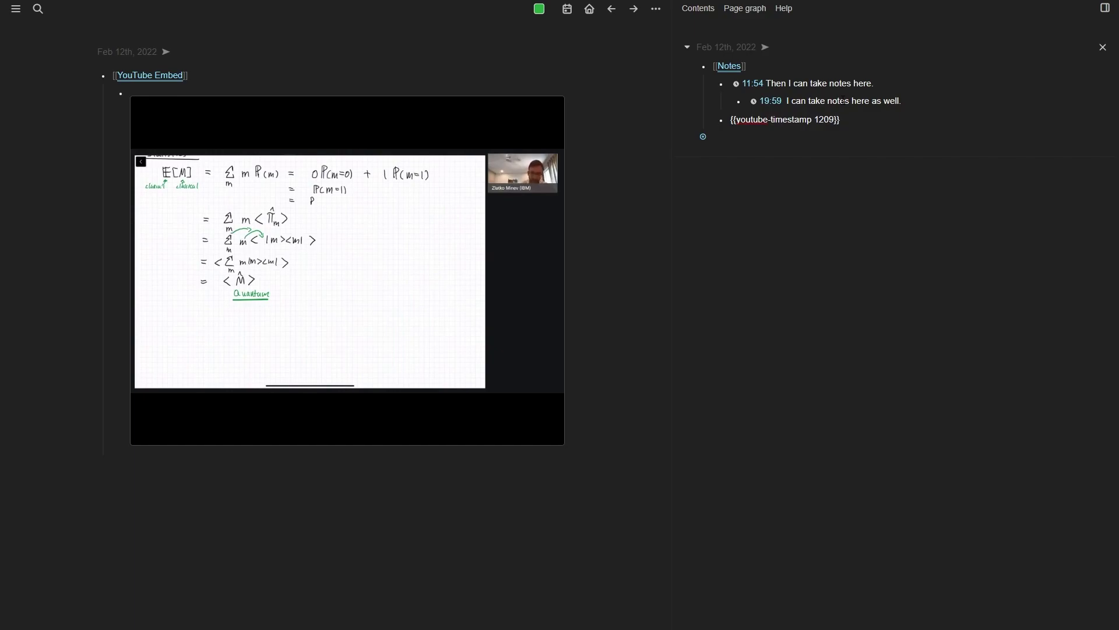
{"action": "type", "text": "I can keep going."}
{"action": "key", "text": "Return"}
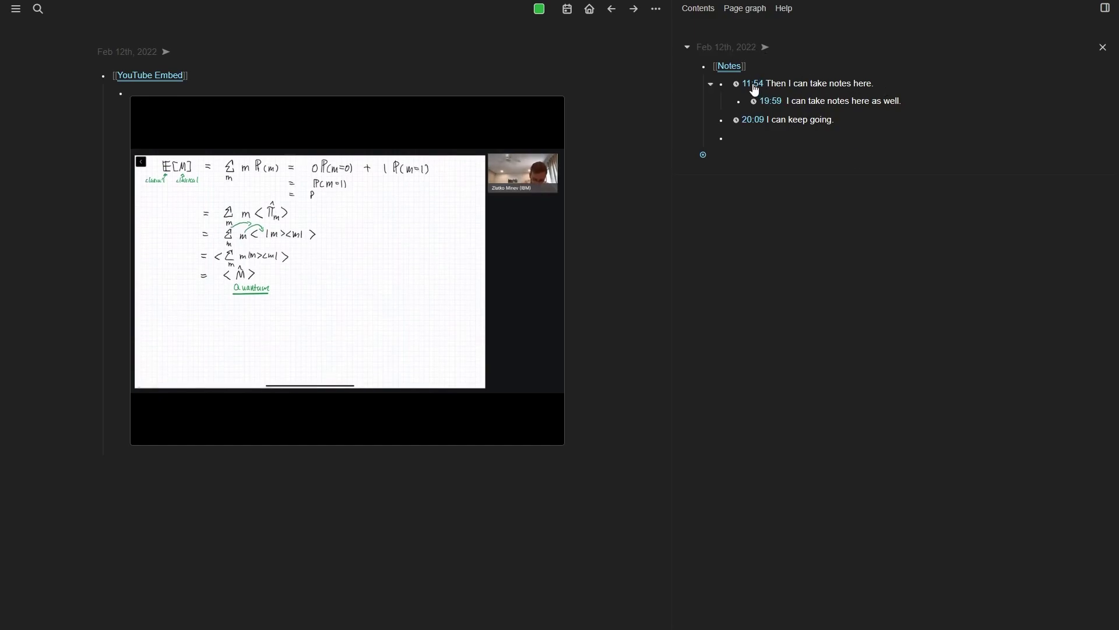
Jump back to 11:54, toggle wide mode, widen the main page, and pause the video
{"action": "left_click", "coordinate": [750, 85]}
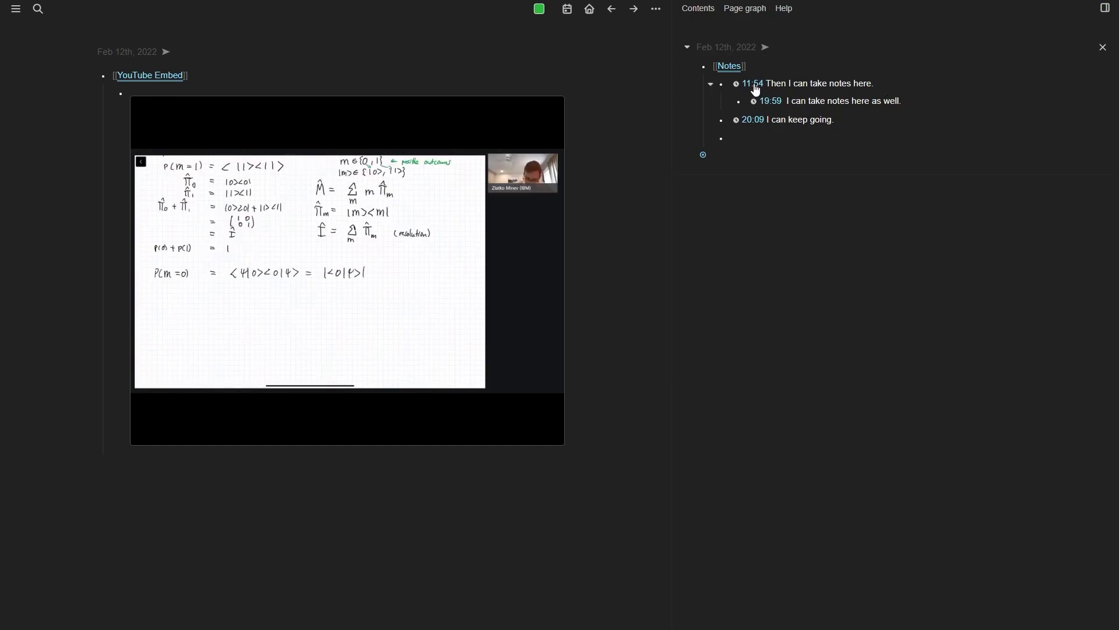
{"action": "mouse_move", "coordinate": [259, 349]}
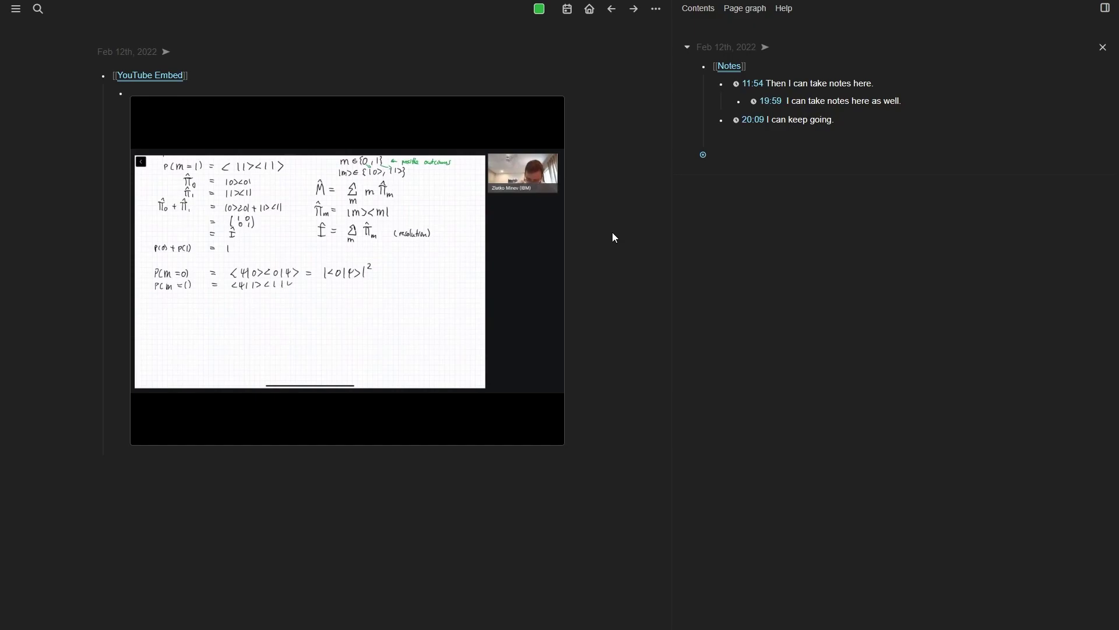
{"action": "key", "text": "t"}
{"action": "key", "text": "w"}
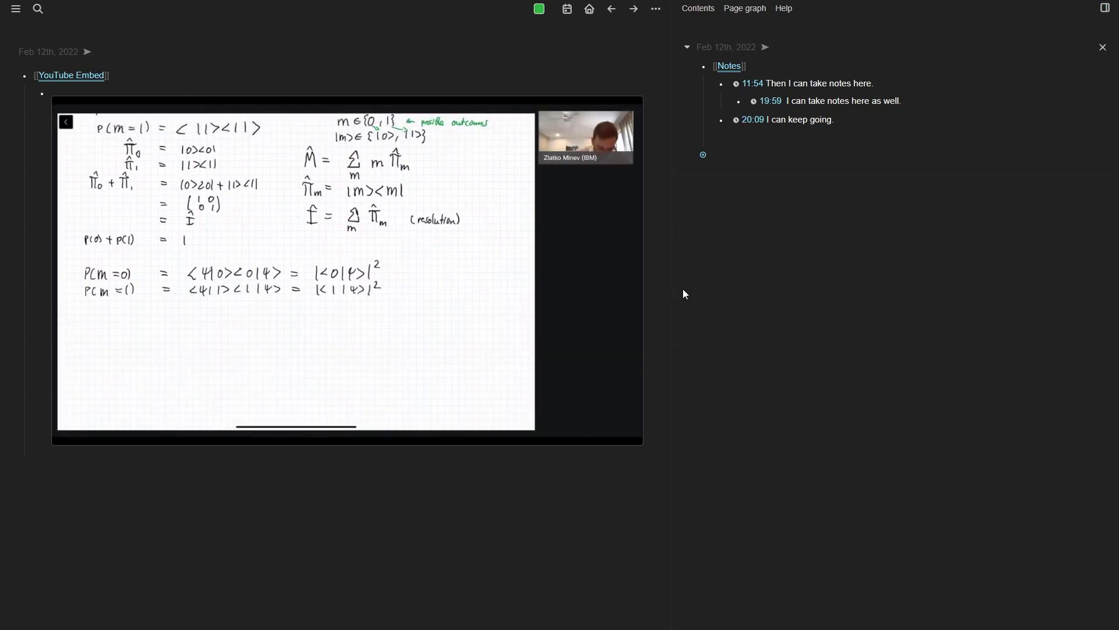
{"action": "mouse_move", "coordinate": [683, 294]}
{"action": "left_mouse_down"}
{"action": "mouse_move", "coordinate": [859, 300]}
{"action": "mouse_move", "coordinate": [492, 275]}
{"action": "mouse_move", "coordinate": [819, 302]}
{"action": "mouse_move", "coordinate": [582, 292]}
{"action": "mouse_move", "coordinate": [769, 304]}
{"action": "mouse_move", "coordinate": [693, 298]}
{"action": "left_mouse_up"}
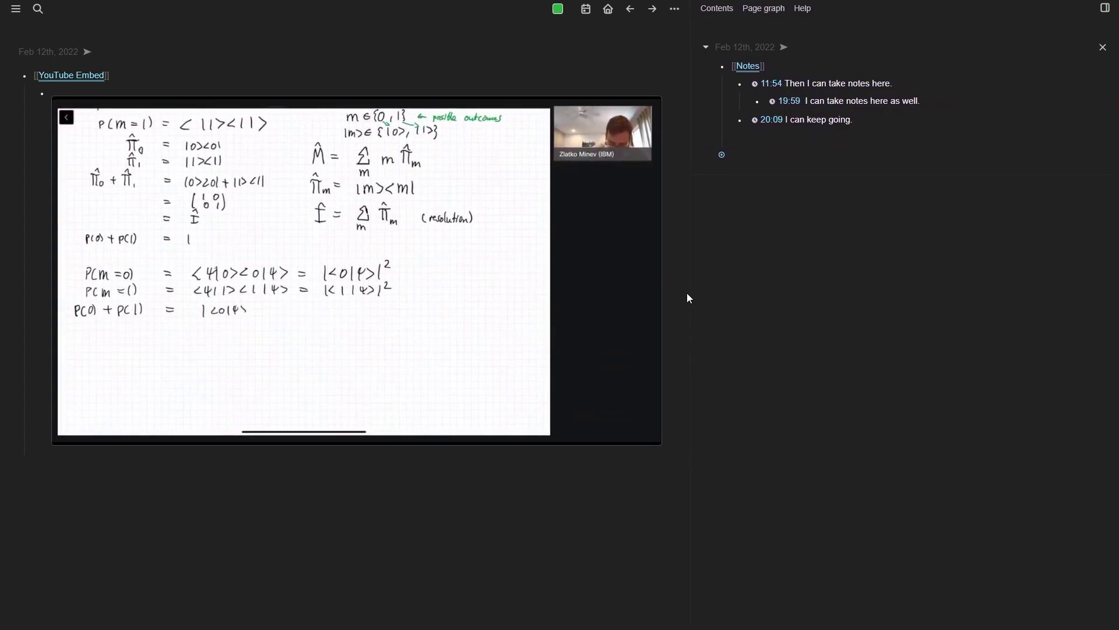
{"action": "left_click", "coordinate": [423, 301]}
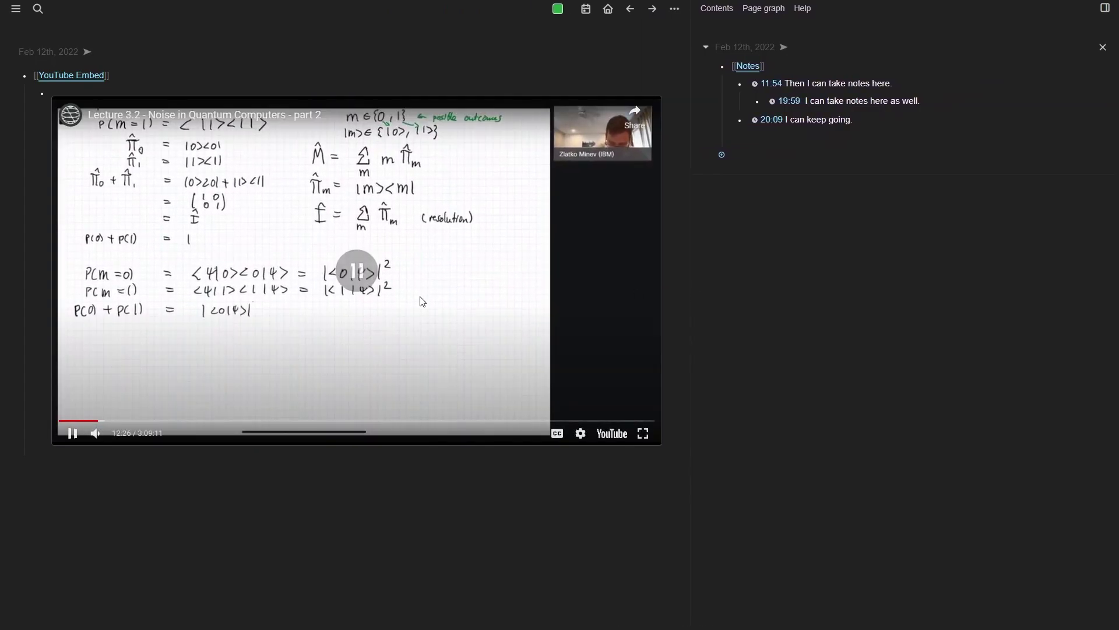
Open custom.css for editing from Logseq's Settings
{"action": "left_click", "coordinate": [675, 9]}
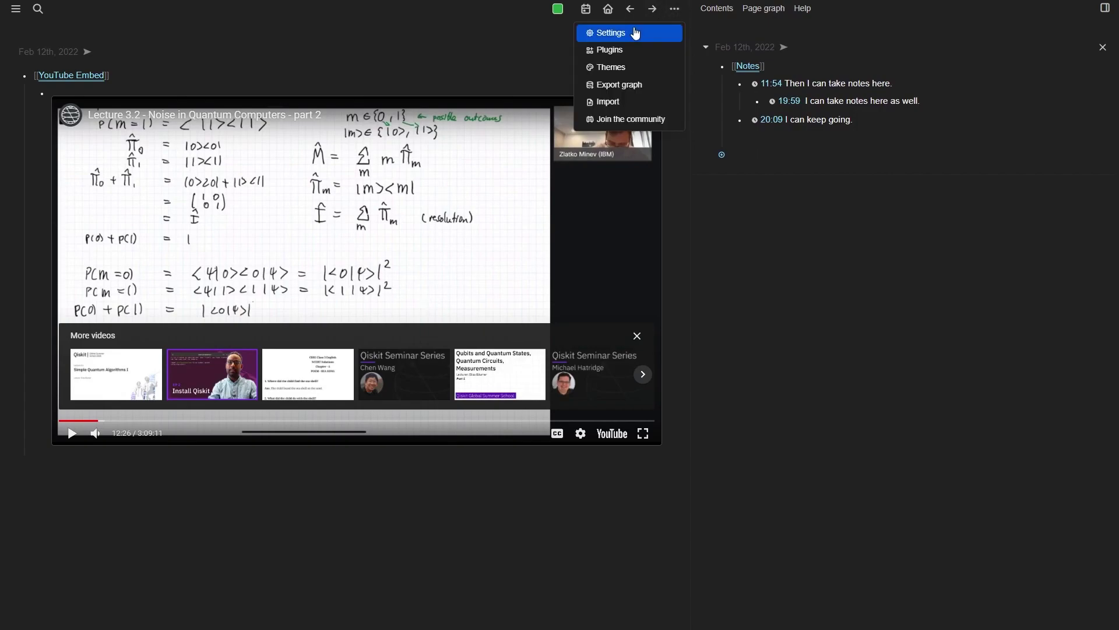
{"action": "left_click", "coordinate": [634, 32]}
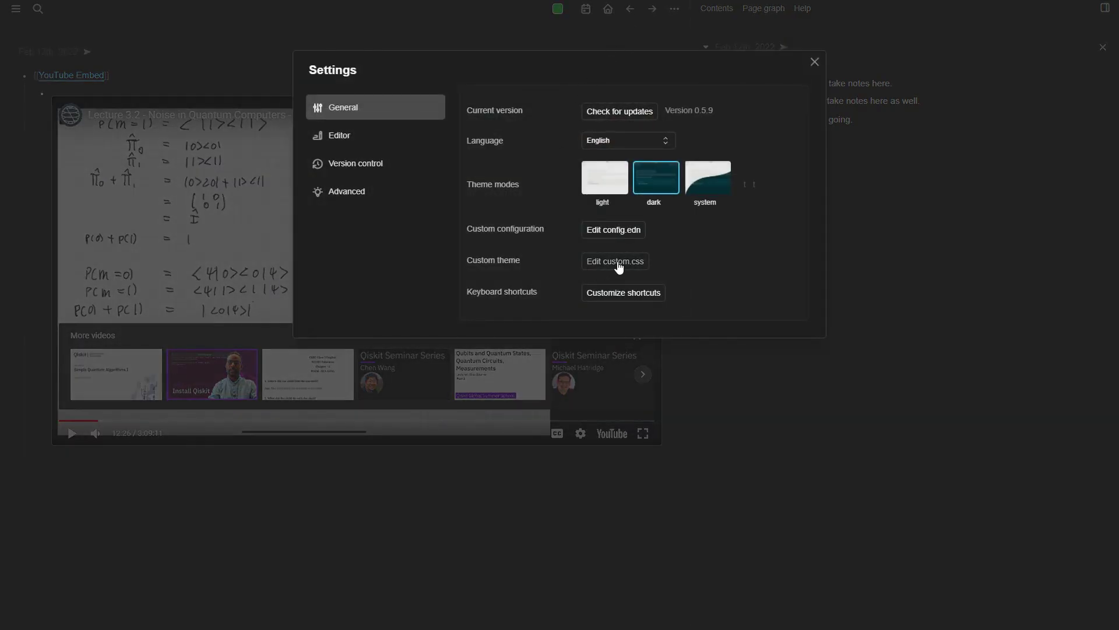
{"action": "left_click", "coordinate": [619, 264]}
Delete the iframe[id^='youtube-player'] 600px height rule and return to the Feb 12th journal
{"action": "left_click", "coordinate": [60, 192]}
{"action": "left_click", "coordinate": [34, 181]}
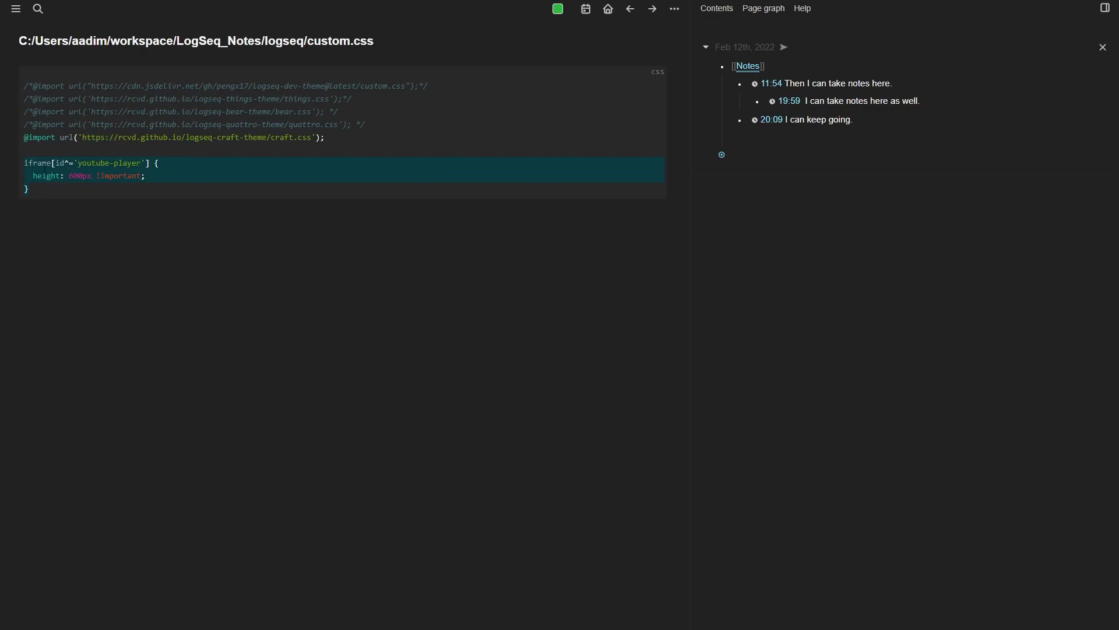
{"action": "left_click", "coordinate": [82, 176]}
{"action": "double_click", "coordinate": [118, 165]}
{"action": "left_click", "coordinate": [70, 176]}
{"action": "left_click_drag", "start_coordinate": [70, 176], "coordinate": [98, 180]}
{"action": "left_click", "coordinate": [50, 189]}
{"action": "left_click_drag", "start_coordinate": [44, 190], "coordinate": [23, 167]}
{"action": "key", "text": "ctrl+c"}
{"action": "key", "text": "BackSpace"}
{"action": "key", "text": "BackSpace"}
{"action": "key", "text": "BackSpace"}
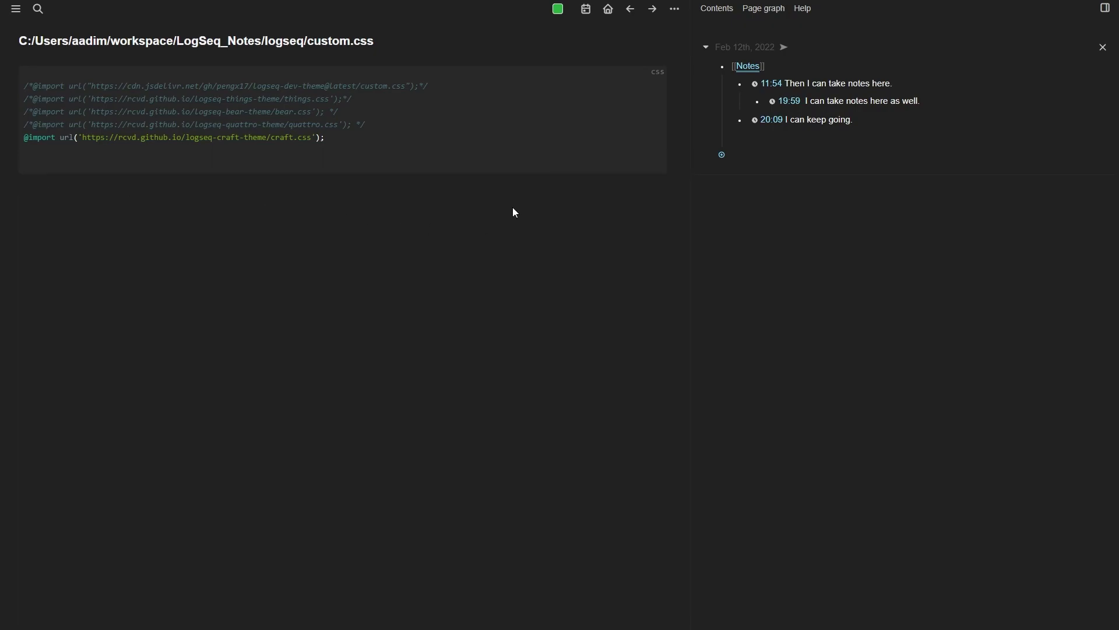
{"action": "left_click", "coordinate": [635, 14]}
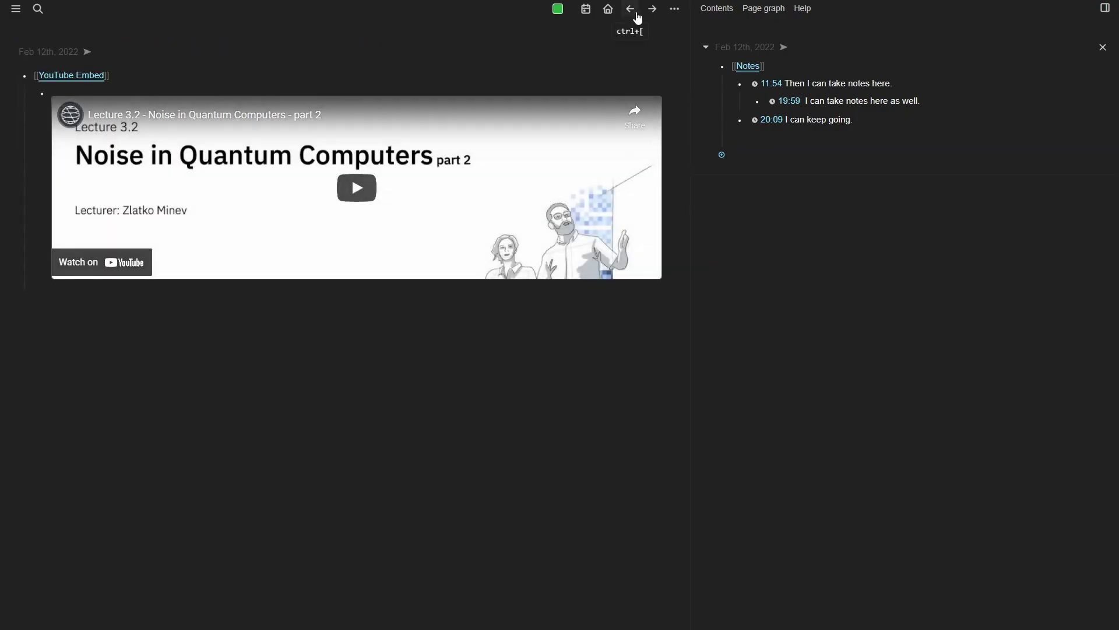
Play the embedded video and drag the sidebar divider to resize the embed
{"action": "left_click", "coordinate": [356, 197]}
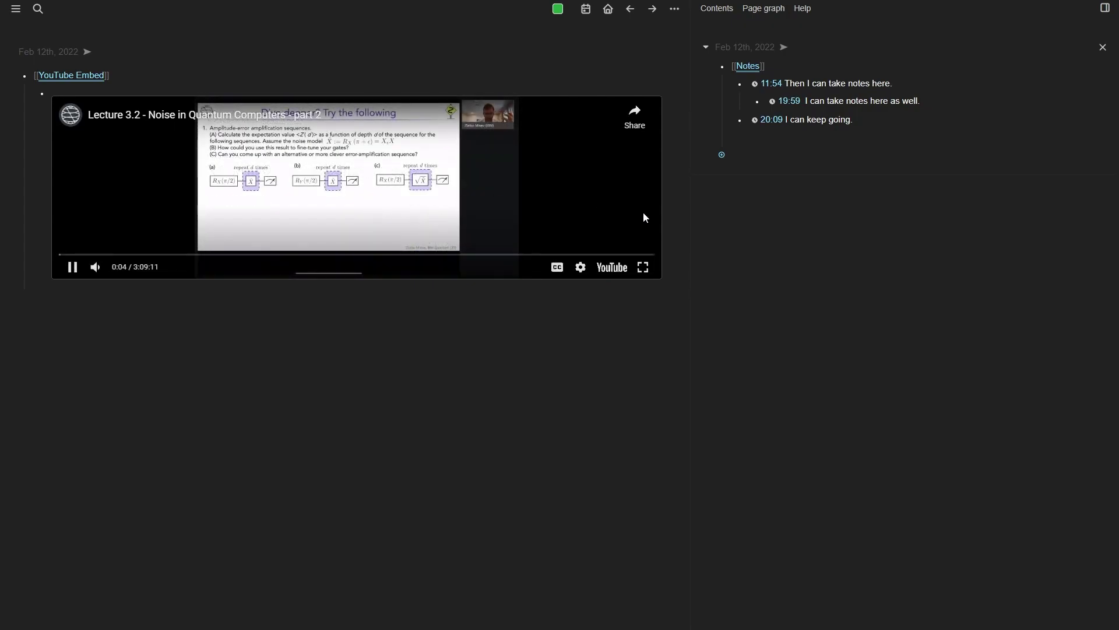
{"action": "left_click_drag", "start_coordinate": [689, 221], "coordinate": [712, 226]}
{"action": "left_click_drag", "start_coordinate": [612, 236], "coordinate": [585, 225]}
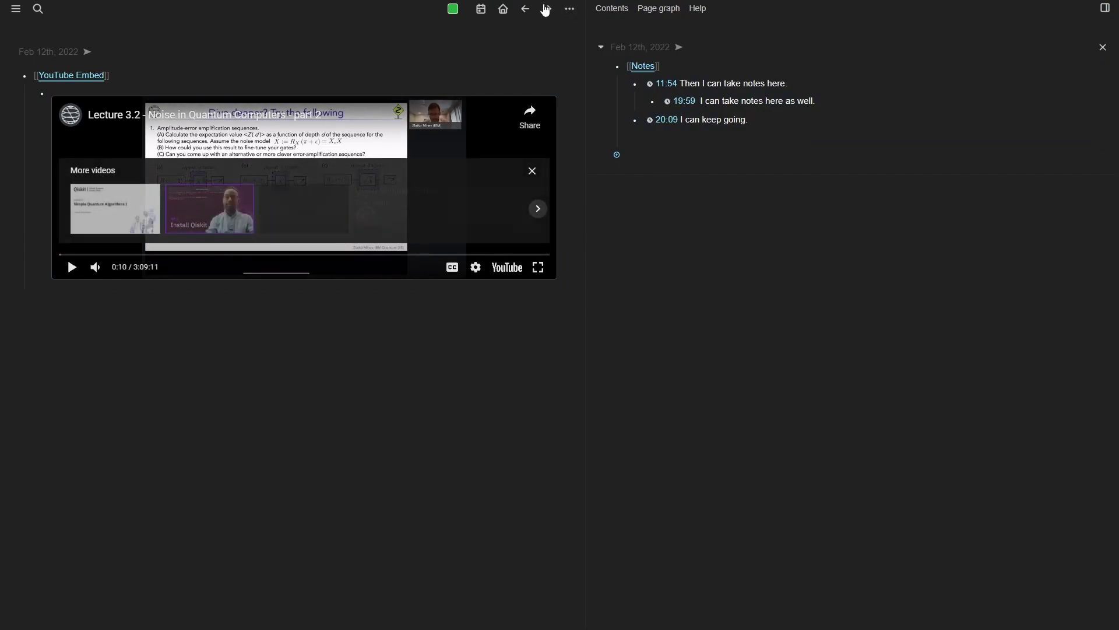
Open custom.css for editing from Logseq's Settings
{"action": "left_click", "coordinate": [570, 9]}
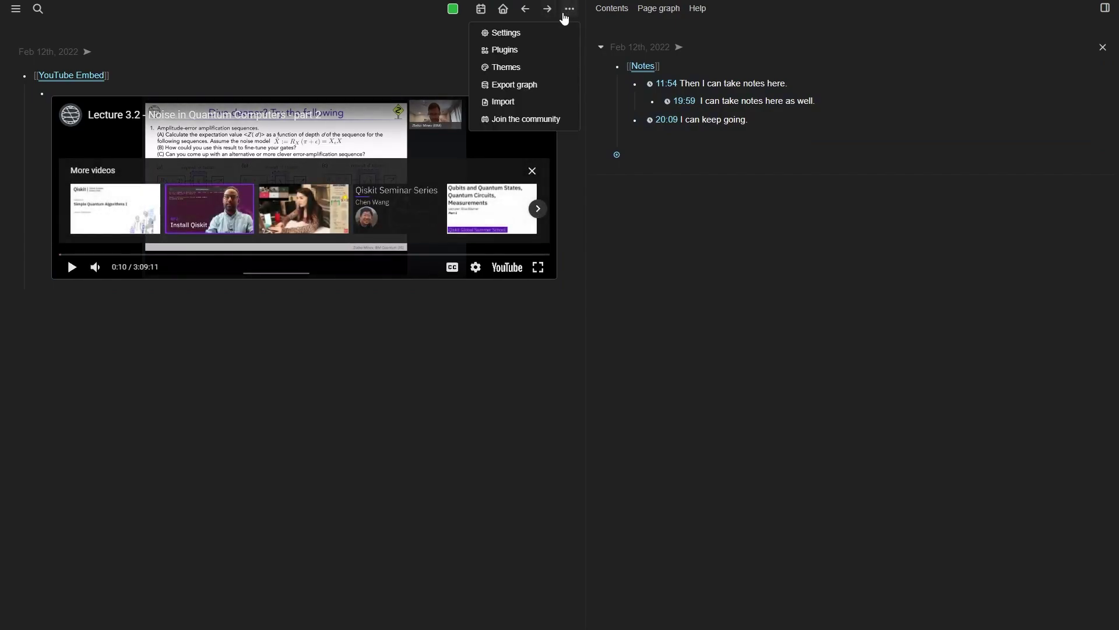
{"action": "left_click", "coordinate": [533, 33]}
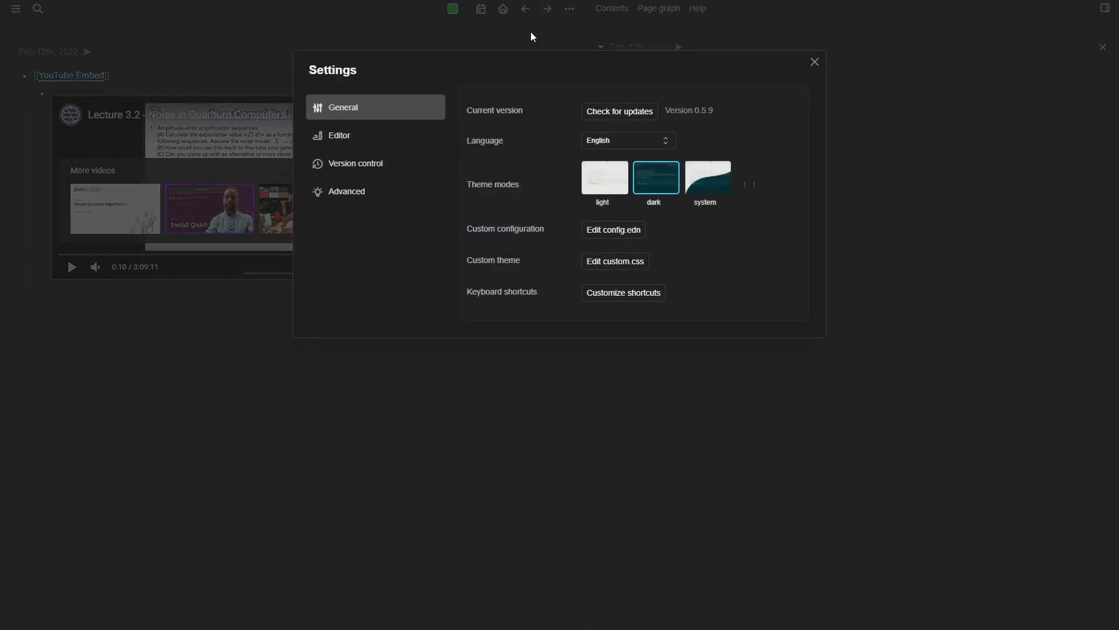
{"action": "left_click", "coordinate": [610, 261]}
Paste the youtube-player iframe height rule and change its height to 700px !important
{"action": "left_click", "coordinate": [369, 135]}
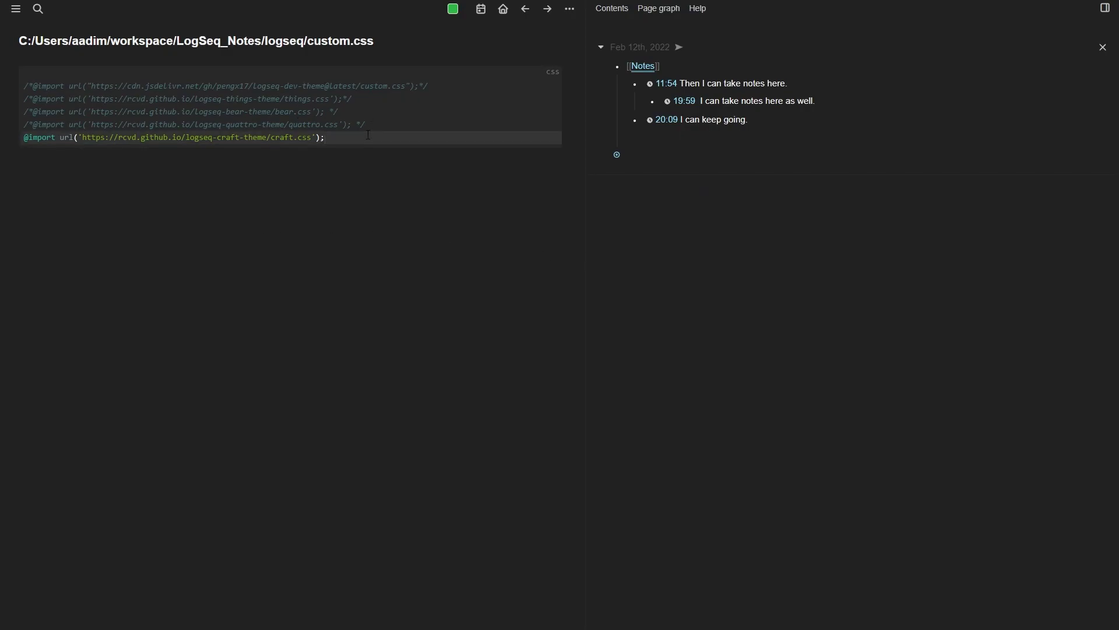
{"action": "key", "text": "Return"}
{"action": "key", "text": "ctrl+v"}
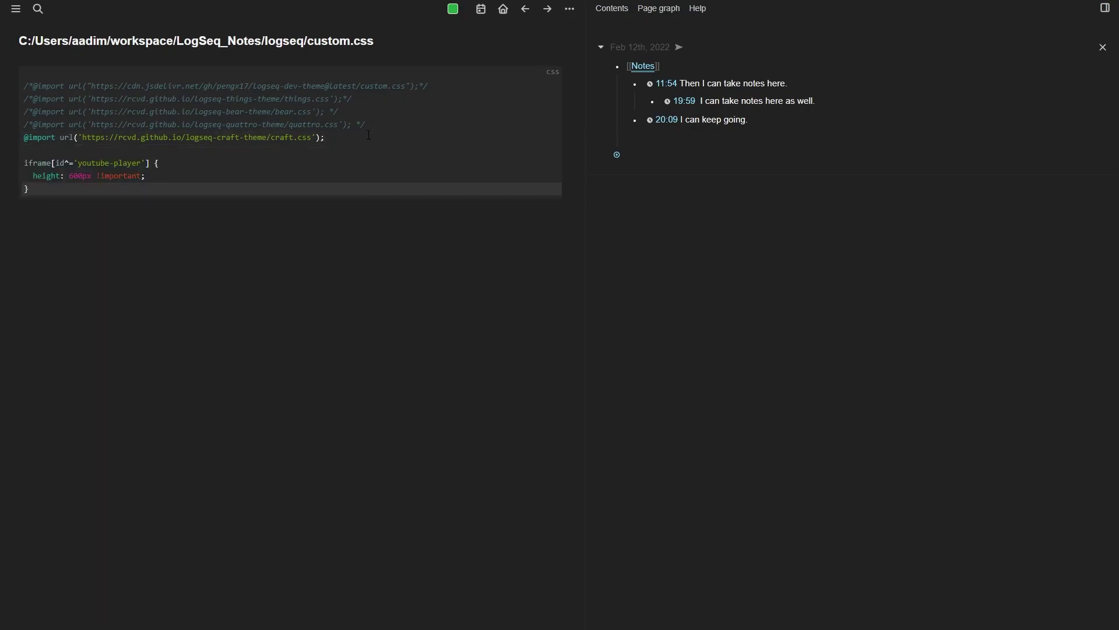
{"action": "left_click", "coordinate": [169, 174]}
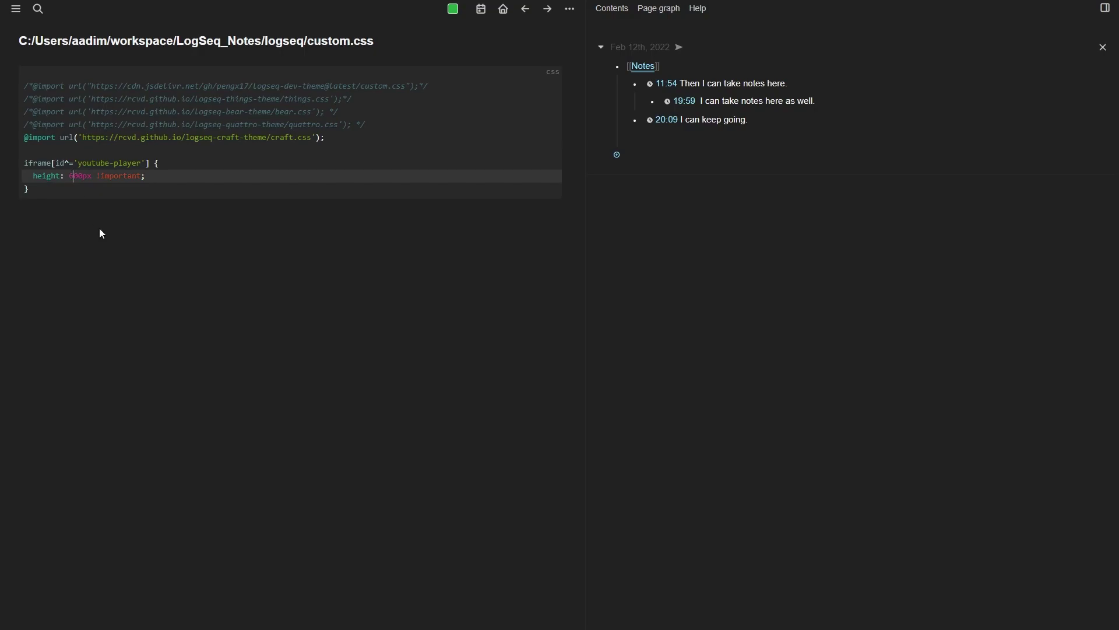
{"action": "key", "text": "Home"}
{"action": "key", "text": "Right"}
{"action": "key", "text": "Right"}
{"action": "key", "text": "Right"}
{"action": "key", "text": "Right"}
{"action": "key", "text": "Right"}
{"action": "key", "text": "Right"}
{"action": "key", "text": "Right"}
{"action": "key", "text": "Right"}
{"action": "key", "text": "shift+Right"}
{"action": "type", "text": "7"}
{"action": "left_click", "coordinate": [179, 224]}
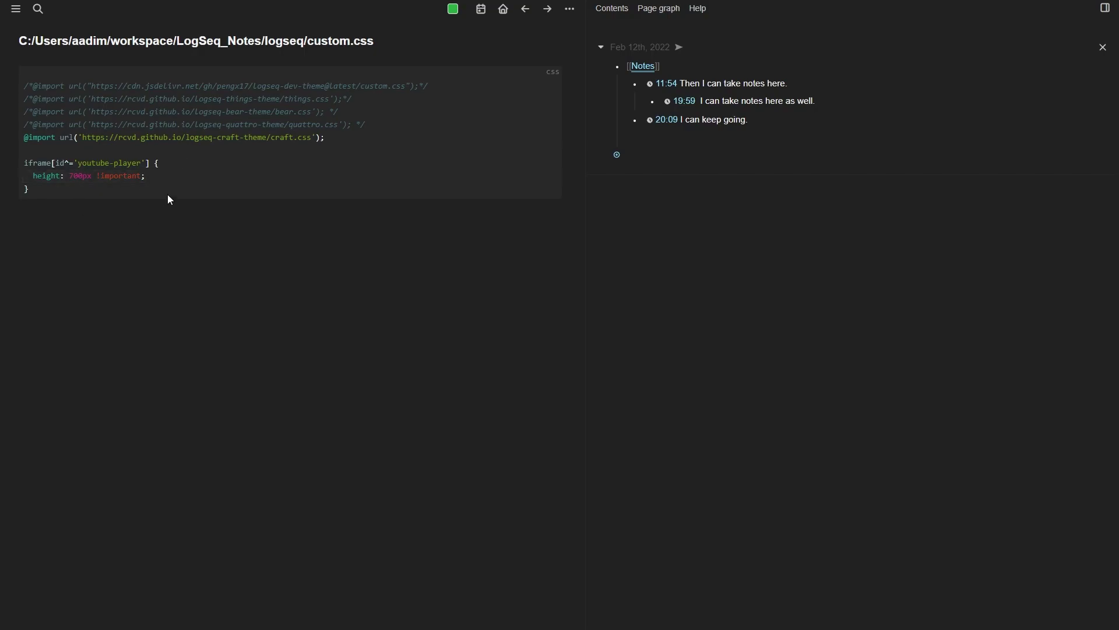
{"action": "left_click", "coordinate": [98, 185]}
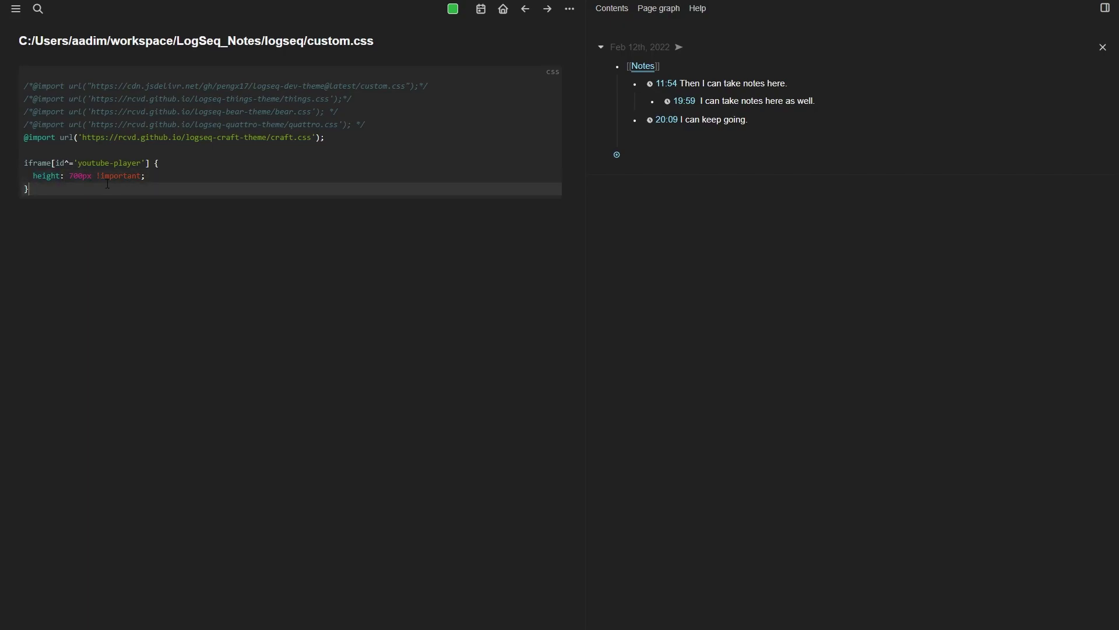
{"action": "left_click", "coordinate": [168, 241]}
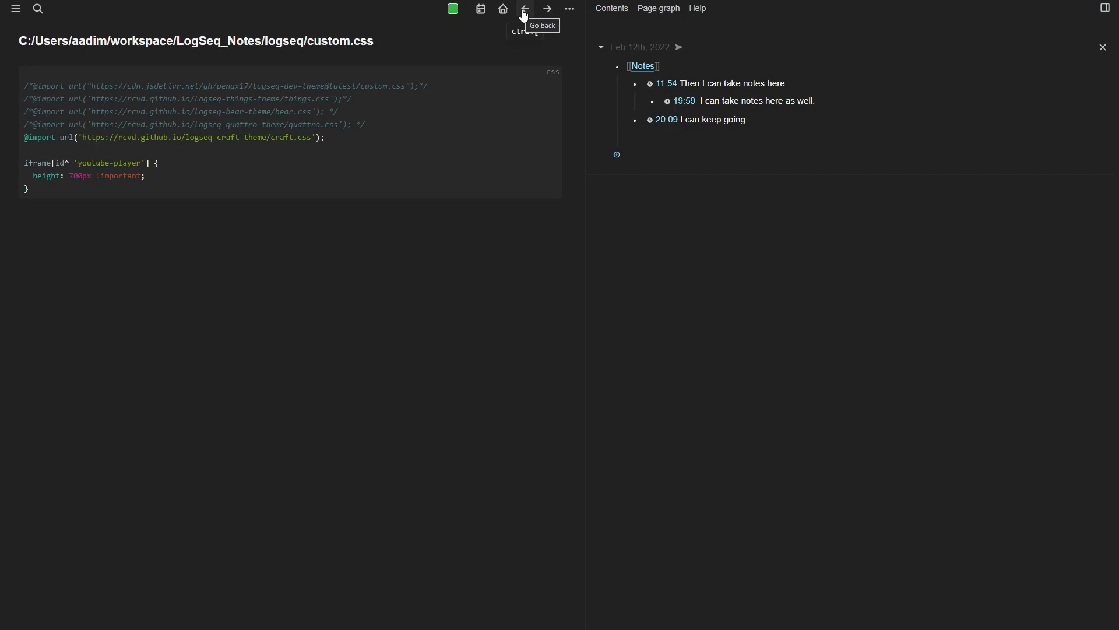
Back on the Feb 12th, 2022 journal, play the lecture, resize the sidebar, then pause
{"action": "left_click", "coordinate": [524, 12]}
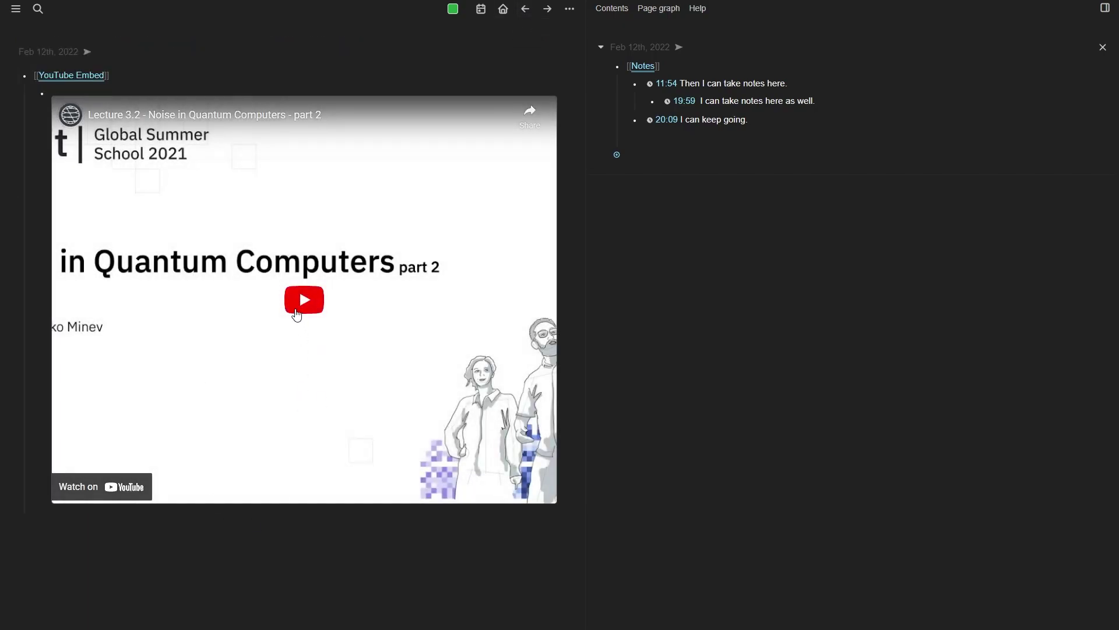
{"action": "left_click", "coordinate": [297, 313]}
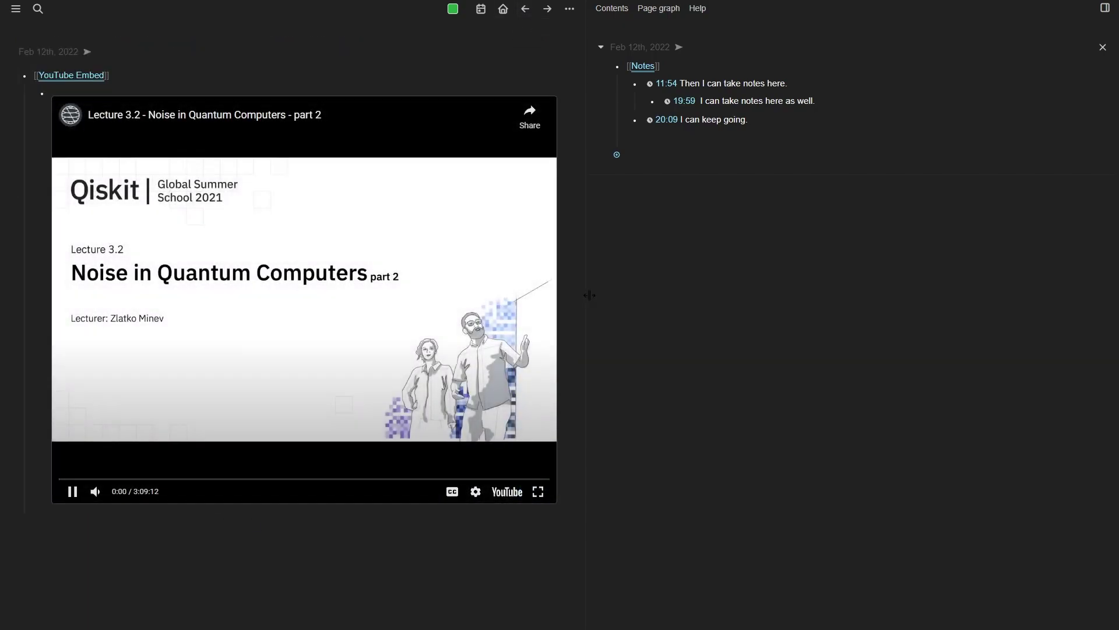
{"action": "left_click_drag", "start_coordinate": [590, 301], "coordinate": [696, 320]}
{"action": "left_click_drag", "start_coordinate": [690, 320], "coordinate": [654, 320]}
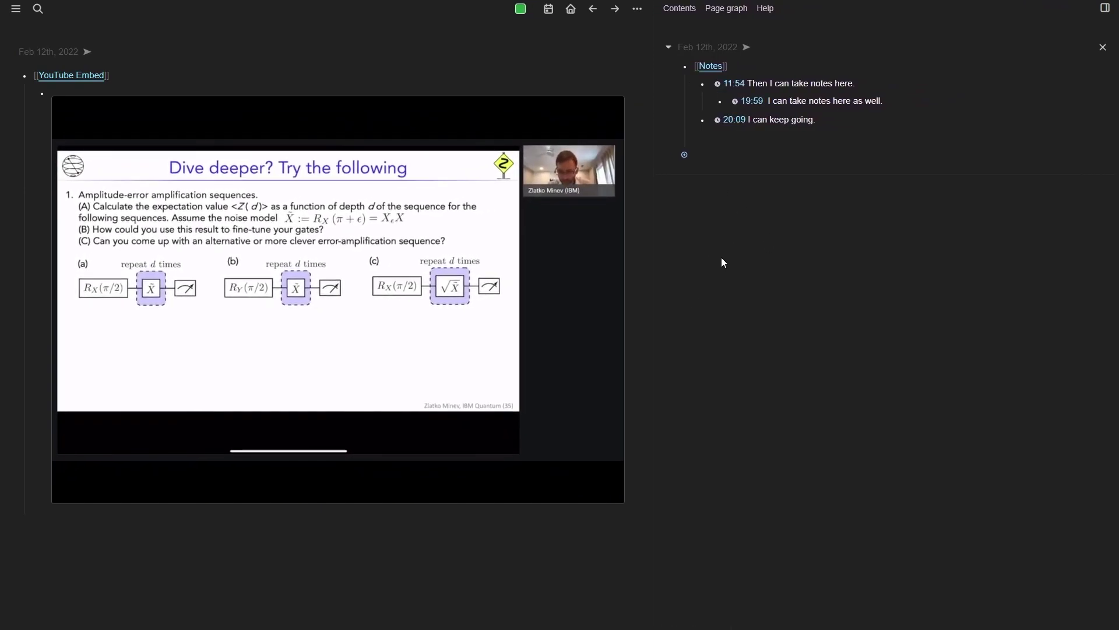
{"action": "left_click", "coordinate": [470, 268]}
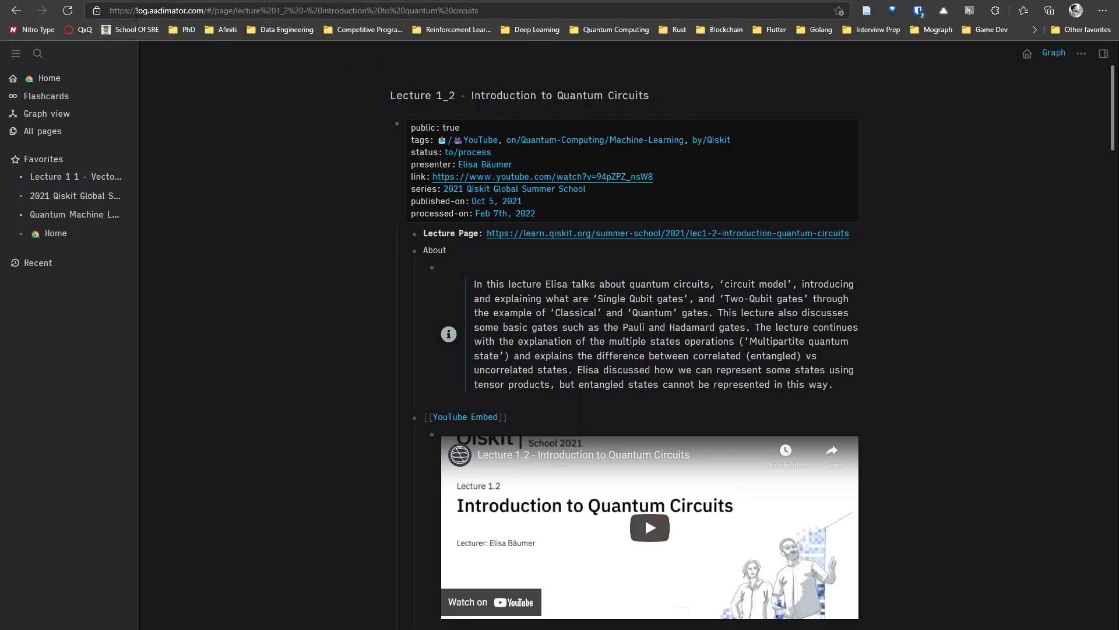
Select the published page's URL, then collapse Lecture 1_2's About block
{"action": "left_click_drag", "start_coordinate": [492, 8], "coordinate": [109, 10]}
{"action": "left_click", "coordinate": [197, 237]}
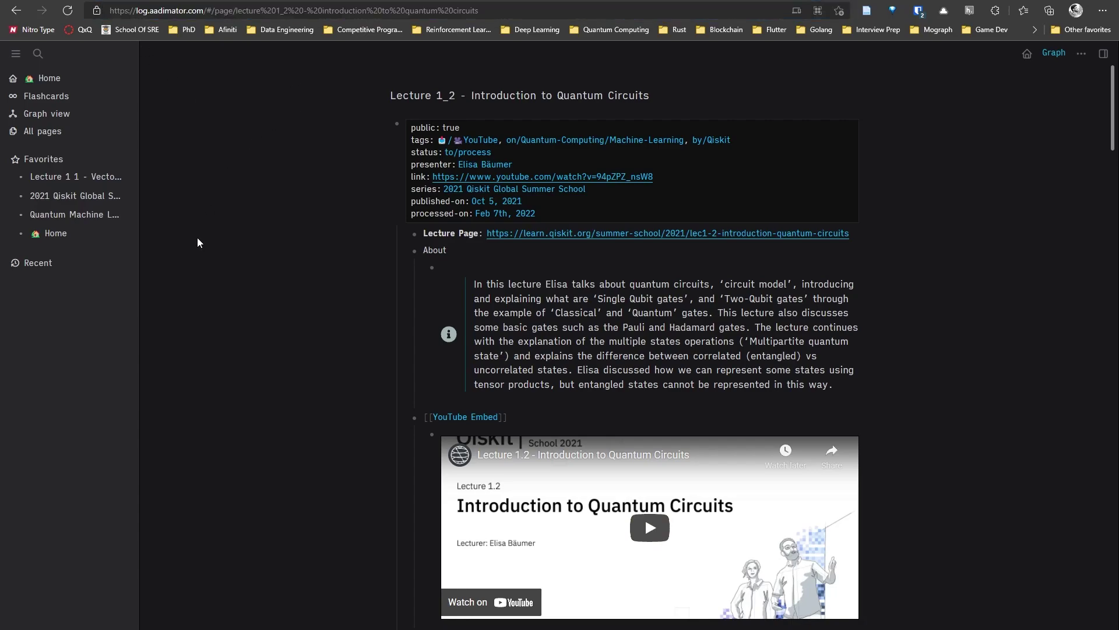
{"action": "left_click", "coordinate": [402, 251]}
{"action": "scroll", "coordinate": [429, 481], "scroll_direction": "down", "scroll_amount": 5}
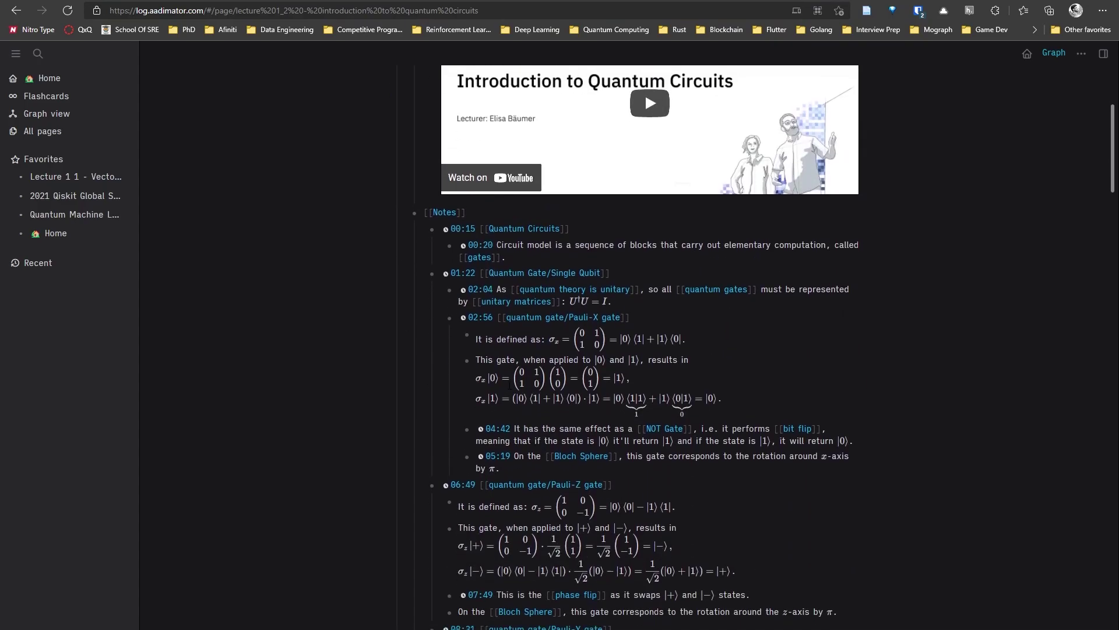
Play the video from the 06:49 note, pause it, close More videos, and switch to Logseq
{"action": "left_click", "coordinate": [461, 489]}
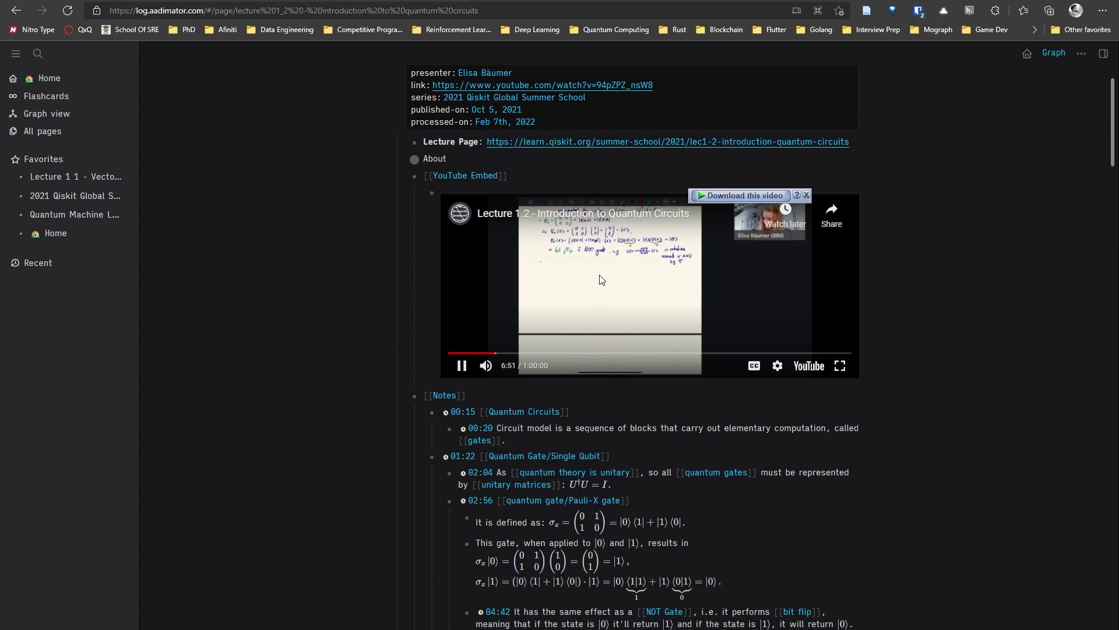
{"action": "left_click", "coordinate": [599, 274]}
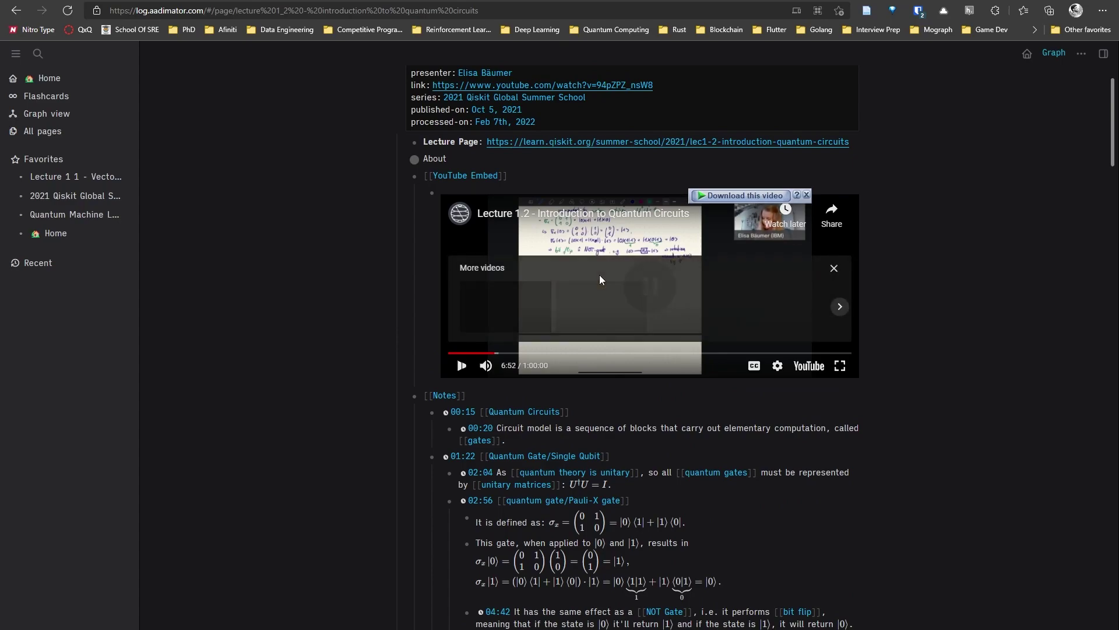
{"action": "left_click", "coordinate": [833, 269]}
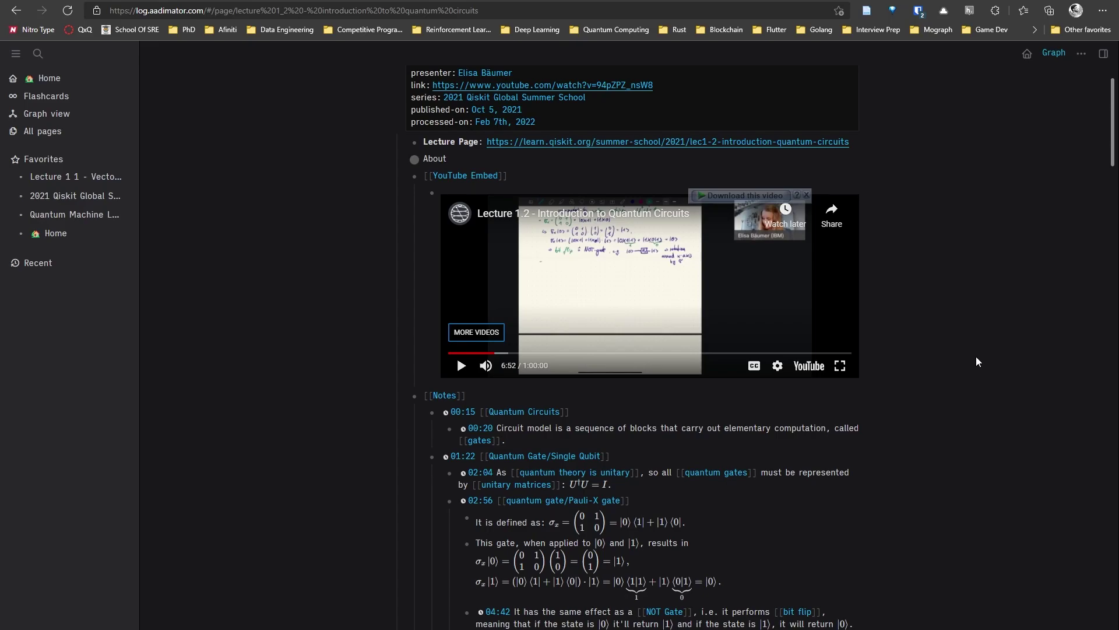
{"action": "key", "text": "alt+Tab"}
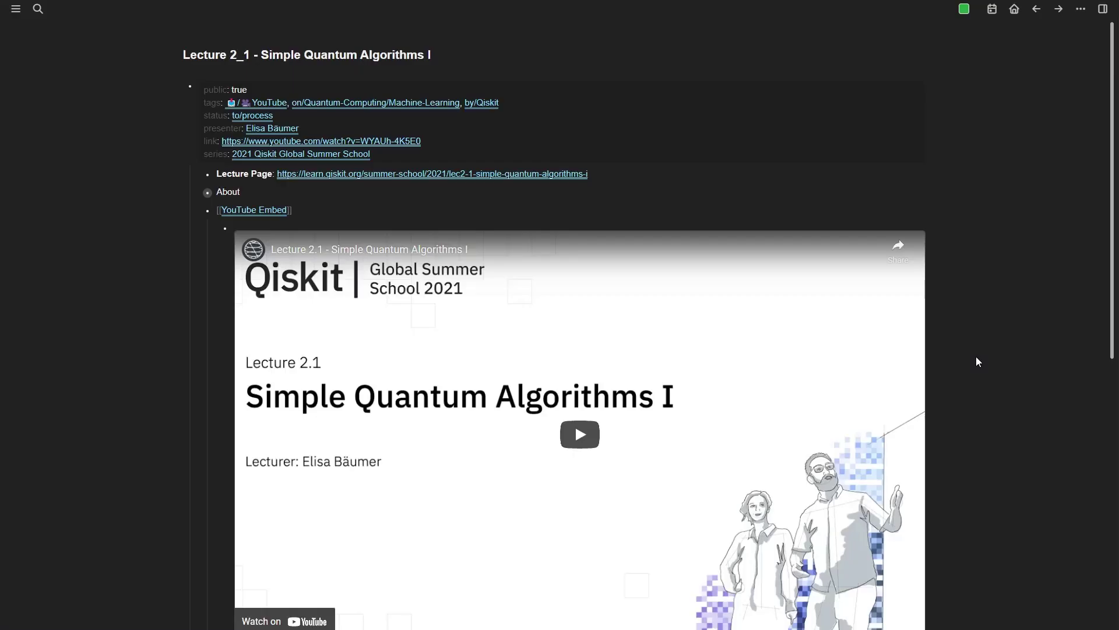
Copy the Lecture 2_1 Notes block to the clipboard as Text with dashes
{"action": "scroll", "coordinate": [158, 506], "scroll_direction": "down", "scroll_amount": 8}
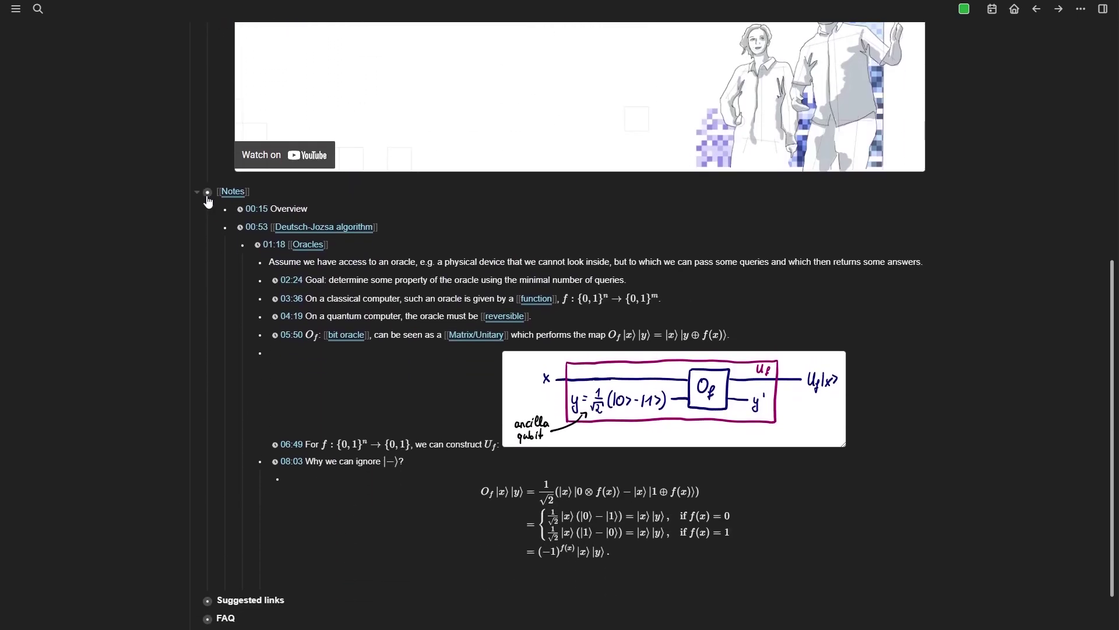
{"action": "right_click", "coordinate": [207, 196]}
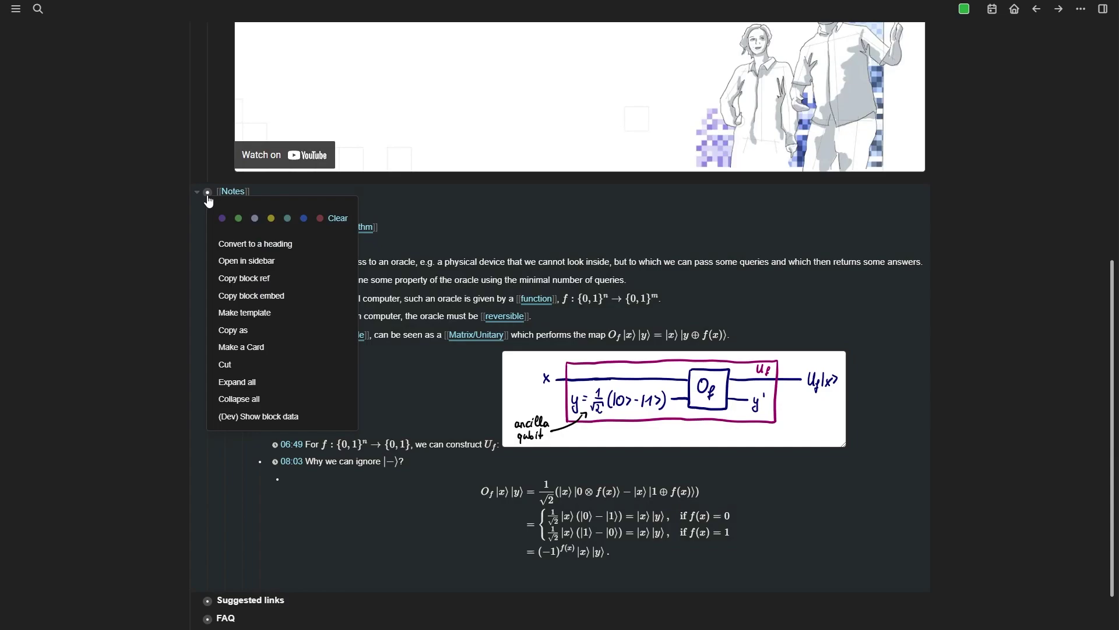
{"action": "left_click", "coordinate": [244, 332]}
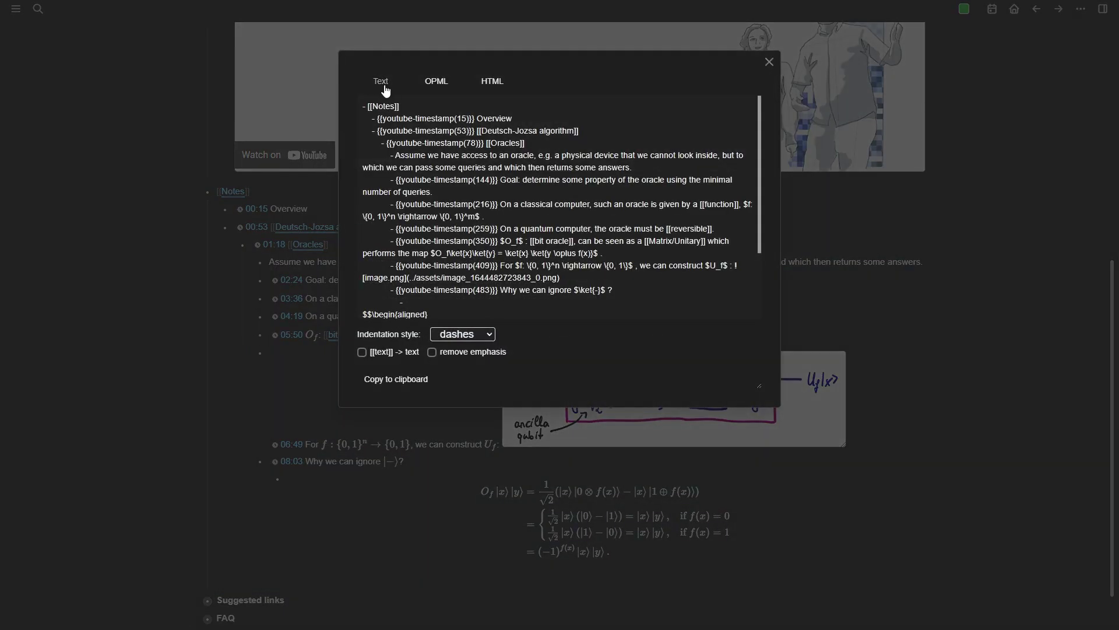
{"action": "left_click", "coordinate": [388, 380]}
Paste the exported Notes into VS Code's new file and multi-select the starts of the timestamp macros
{"action": "key", "text": "alt+Tab"}
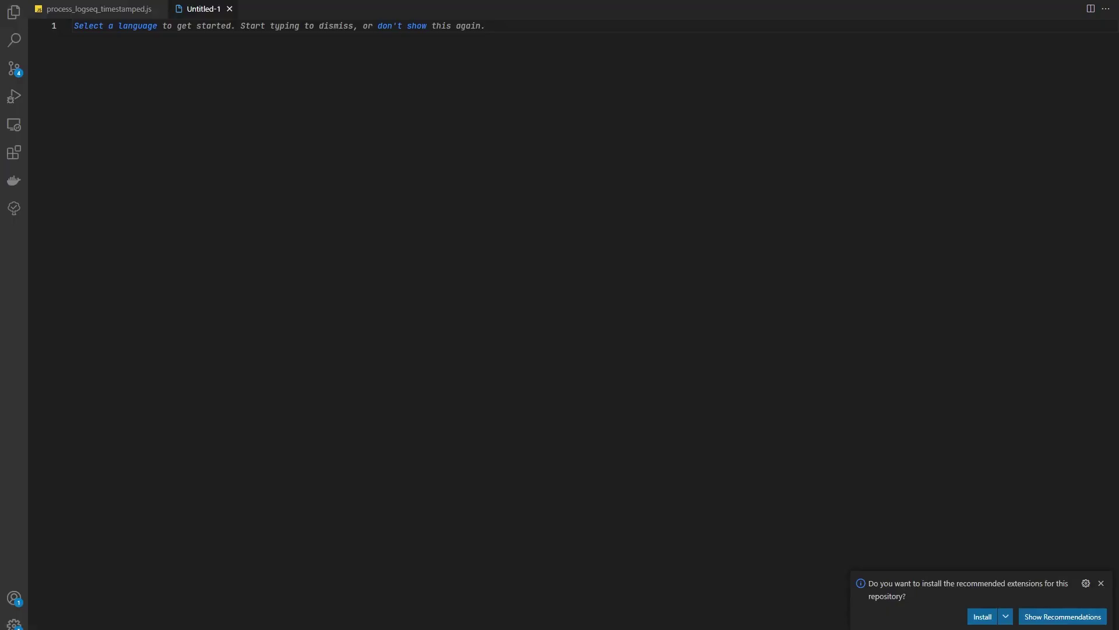
{"action": "key", "text": "ctrl+v"}
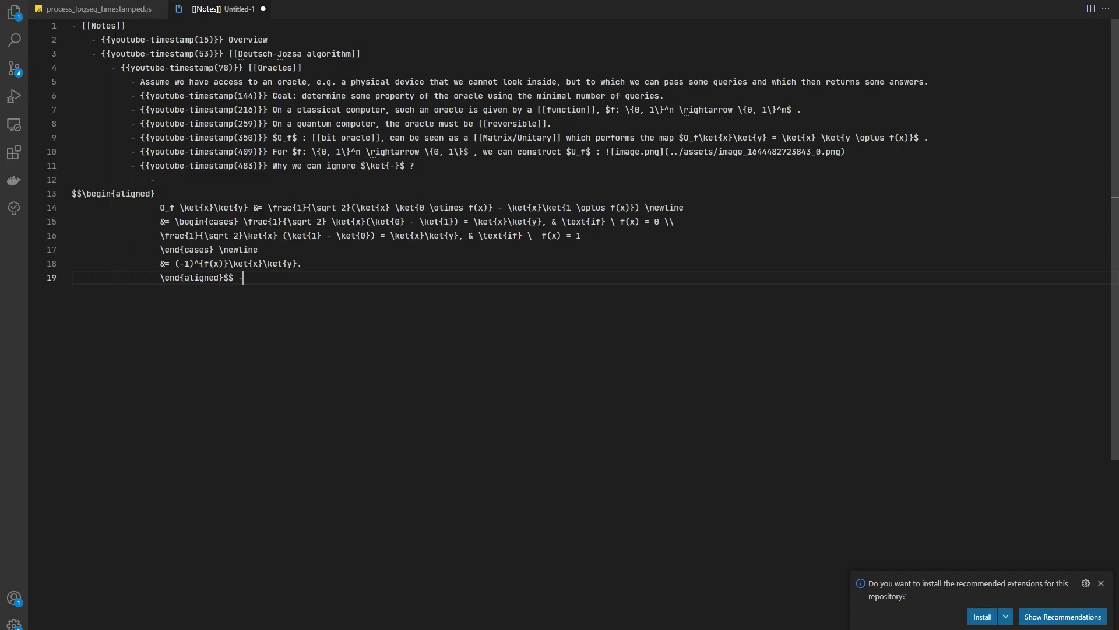
{"action": "left_click", "coordinate": [102, 40]}
{"action": "key", "text": "shift+Right"}
{"action": "key", "text": "shift+Right"}
{"action": "key", "text": "ctrl+shift+l"}
{"action": "key", "text": "shift+Right"}
{"action": "key", "text": "shift+Right"}
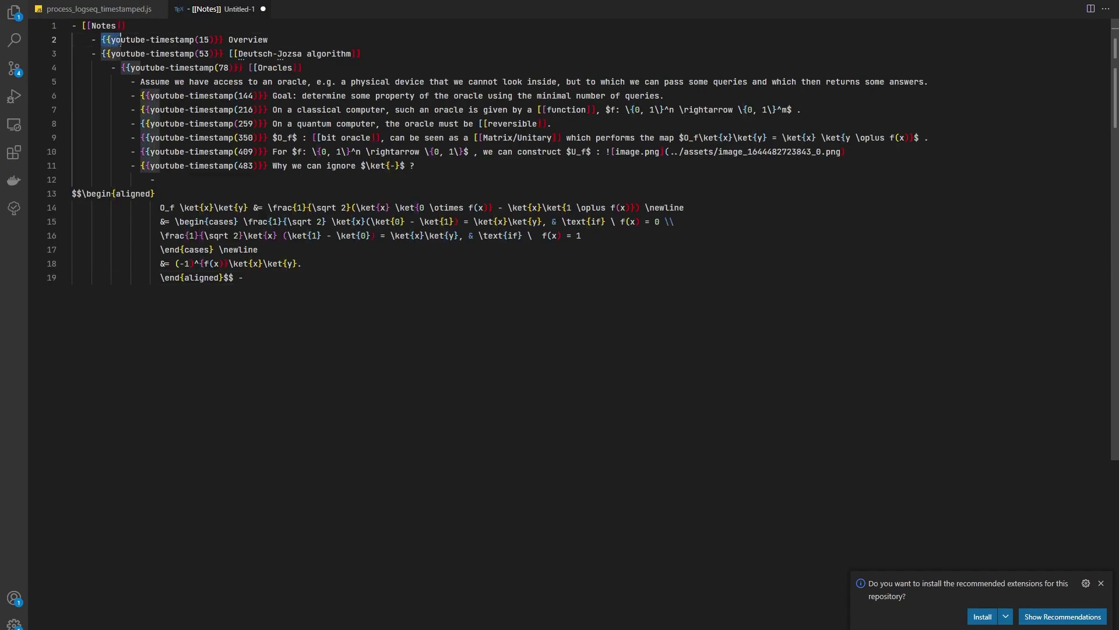
{"action": "key", "text": "shift+Right"}
{"action": "key", "text": "shift+Right"}
{"action": "key", "text": "shift+Right"}
{"action": "key", "text": "shift+Right"}
{"action": "key", "text": "shift+Right"}
{"action": "key", "text": "shift+Right"}
{"action": "key", "text": "shift+Right"}
{"action": "key", "text": "shift+Right"}
{"action": "key", "text": "shift+Right"}
{"action": "key", "text": "shift+Right"}
{"action": "key", "text": "shift+Right"}
{"action": "key", "text": "shift+Right"}
{"action": "key", "text": "shift+Right"}
{"action": "key", "text": "shift+Right"}
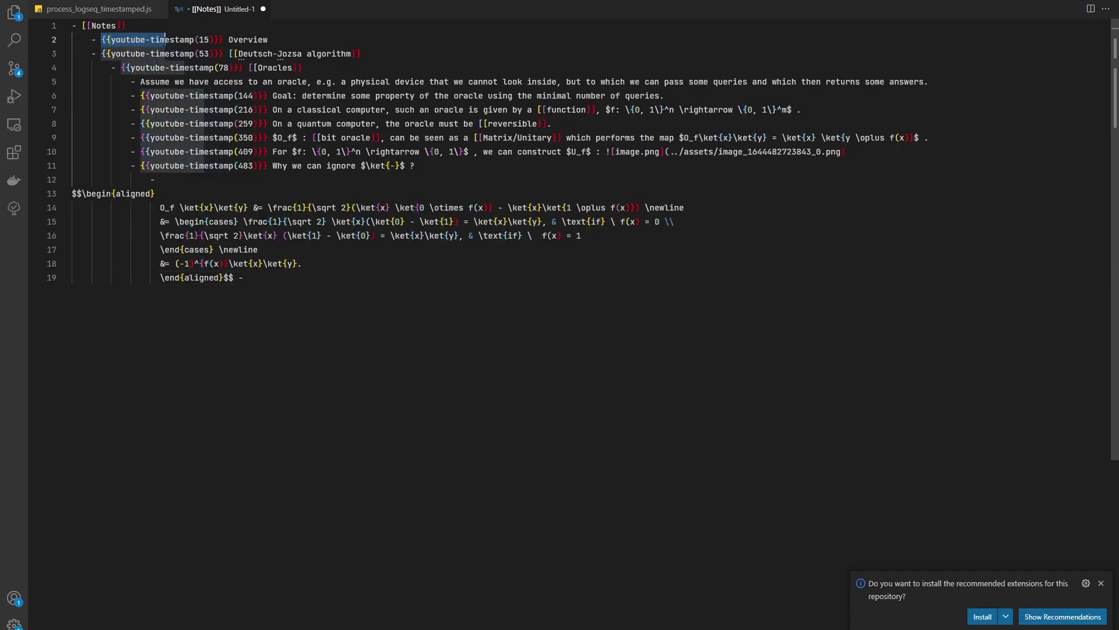
{"action": "key", "text": "shift+Right"}
{"action": "key", "text": "Escape"}
{"action": "key", "text": "shift+Right"}
{"action": "key", "text": "shift+Right"}
{"action": "key", "text": "shift+Right"}
{"action": "key", "text": "shift+Right"}
{"action": "key", "text": "shift+Right"}
{"action": "key", "text": "shift+Right"}
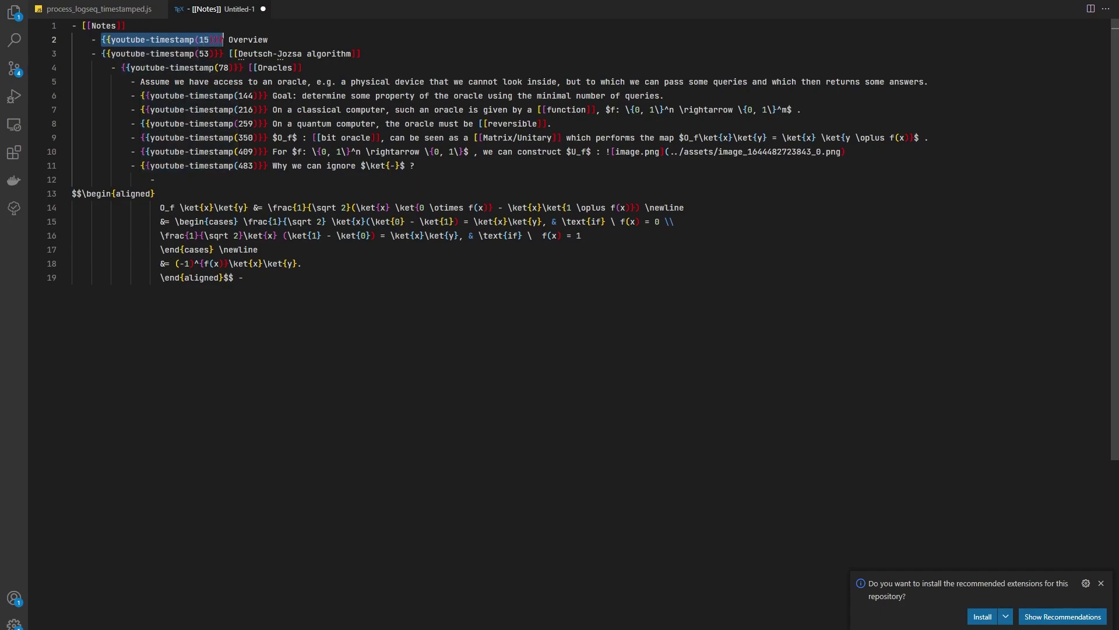
Select the timestamp macros on line 4 and the 144 macro on line 6
{"action": "key", "text": "Down"}
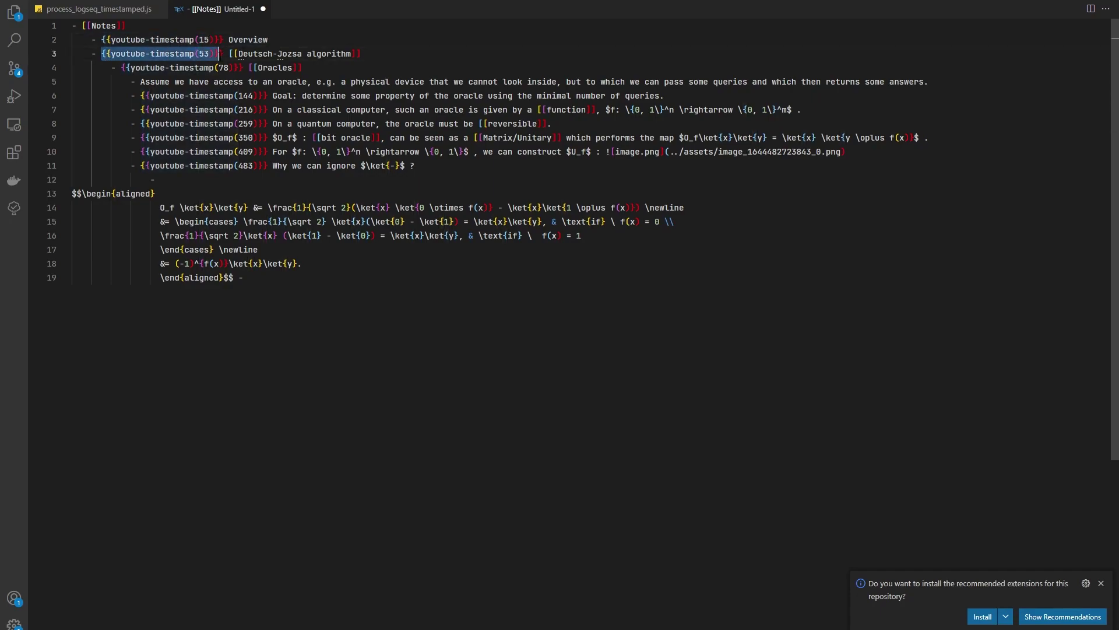
{"action": "key", "text": "Down"}
{"action": "key", "text": "Home"}
{"action": "key", "text": "Right"}
{"action": "key", "text": "Right"}
{"action": "key", "text": "shift+Right"}
{"action": "key", "text": "shift+Right"}
{"action": "key", "text": "shift+Right"}
{"action": "key", "text": "shift+Right"}
{"action": "key", "text": "shift+Right"}
{"action": "key", "text": "shift+Right"}
{"action": "key", "text": "shift+Right"}
{"action": "key", "text": "shift+Right"}
{"action": "key", "text": "shift+Right"}
{"action": "key", "text": "shift+Right"}
{"action": "key", "text": "shift+Right"}
{"action": "key", "text": "shift+Right"}
{"action": "key", "text": "shift+Right"}
{"action": "key", "text": "shift+Right"}
{"action": "key", "text": "shift+Right"}
{"action": "key", "text": "shift+Right"}
{"action": "key", "text": "shift+Right"}
{"action": "key", "text": "shift+Right"}
{"action": "key", "text": "shift+Right"}
{"action": "key", "text": "shift+Right"}
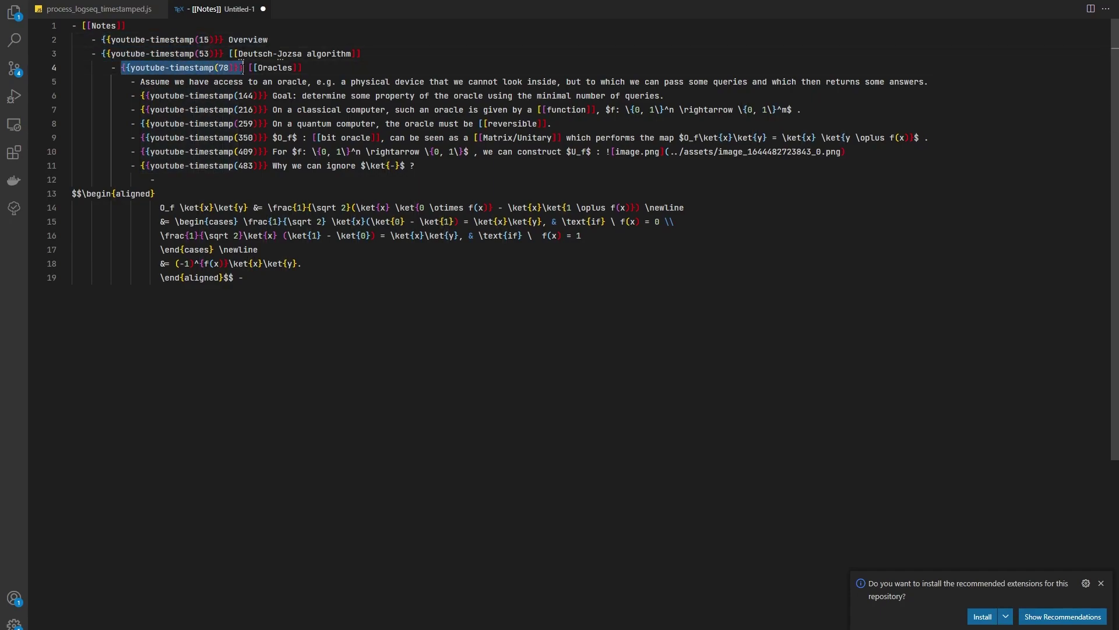
{"action": "key", "text": "Down"}
{"action": "key", "text": "Home"}
{"action": "key", "text": "Right"}
{"action": "key", "text": "Right"}
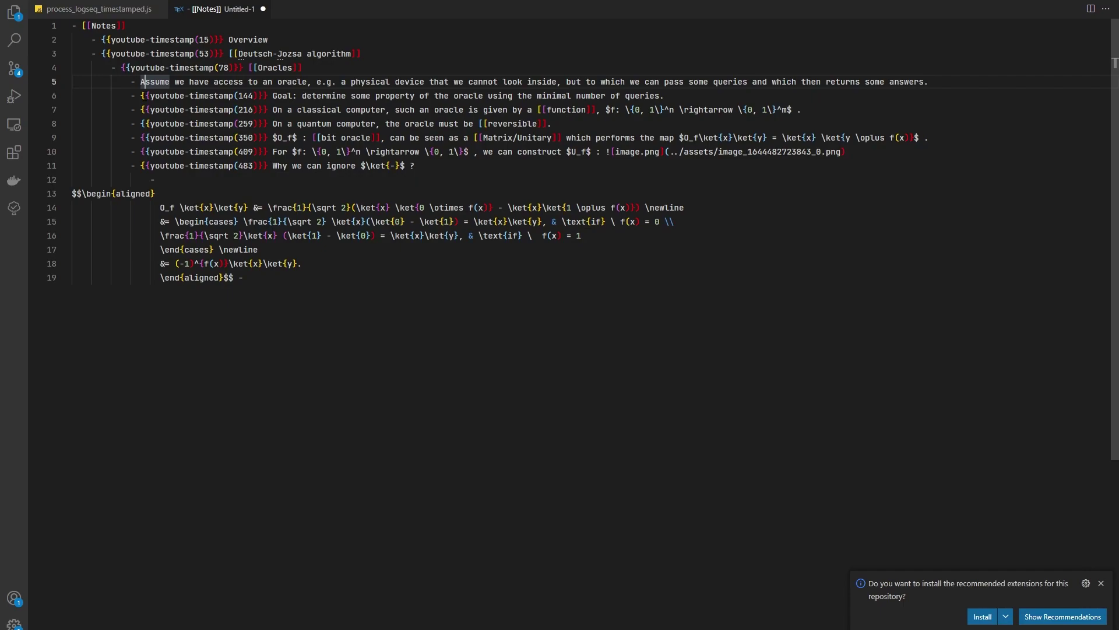
{"action": "key", "text": "Down"}
{"action": "key", "text": "ctrl+shift+Right"}
{"action": "key", "text": "ctrl+shift+Right"}
{"action": "key", "text": "ctrl+shift+Right"}
{"action": "key", "text": "ctrl+shift+Right"}
{"action": "key", "text": "ctrl+shift+Right"}
{"action": "key", "text": "ctrl+shift+Right"}
{"action": "key", "text": "ctrl+shift+Right"}
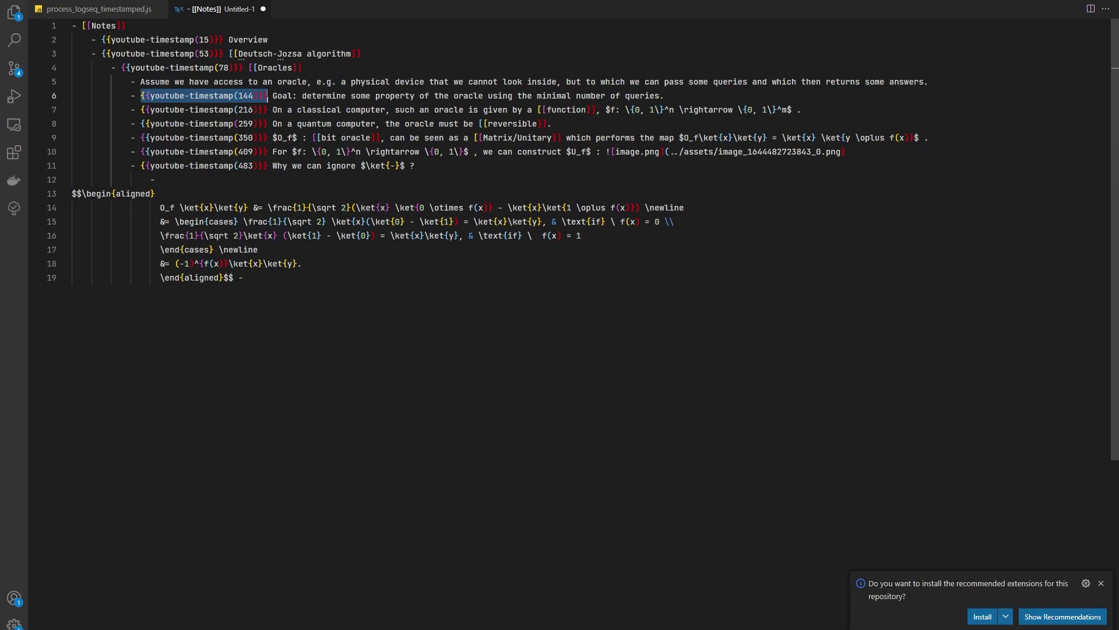
Select and copy the entire Notes text, then go to RegExr
{"action": "left_click", "coordinate": [315, 269]}
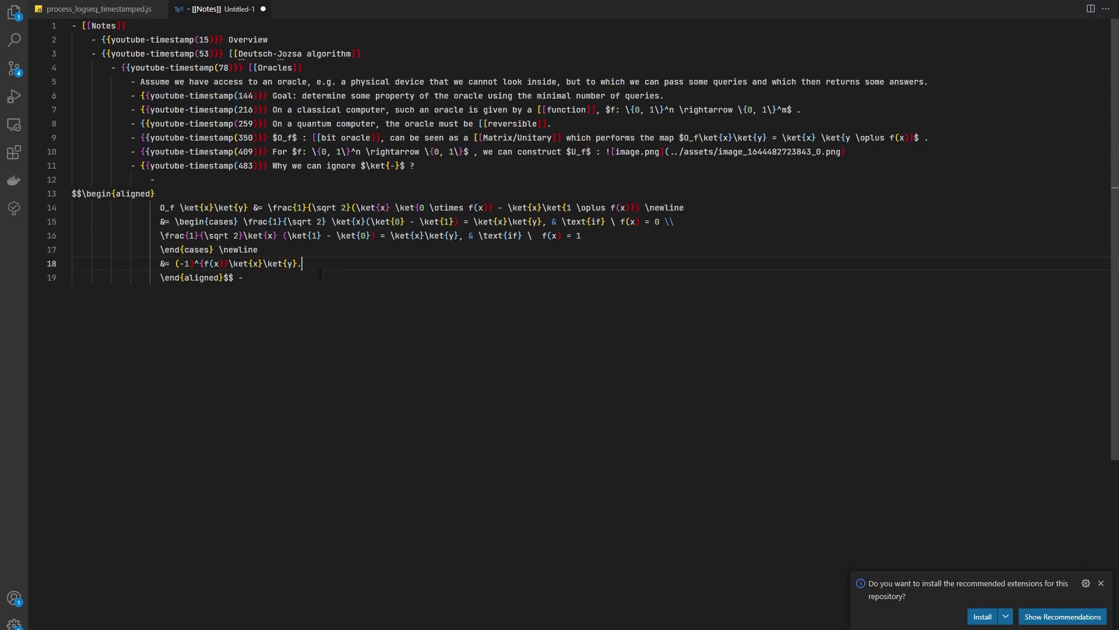
{"action": "key", "text": "ctrl+a"}
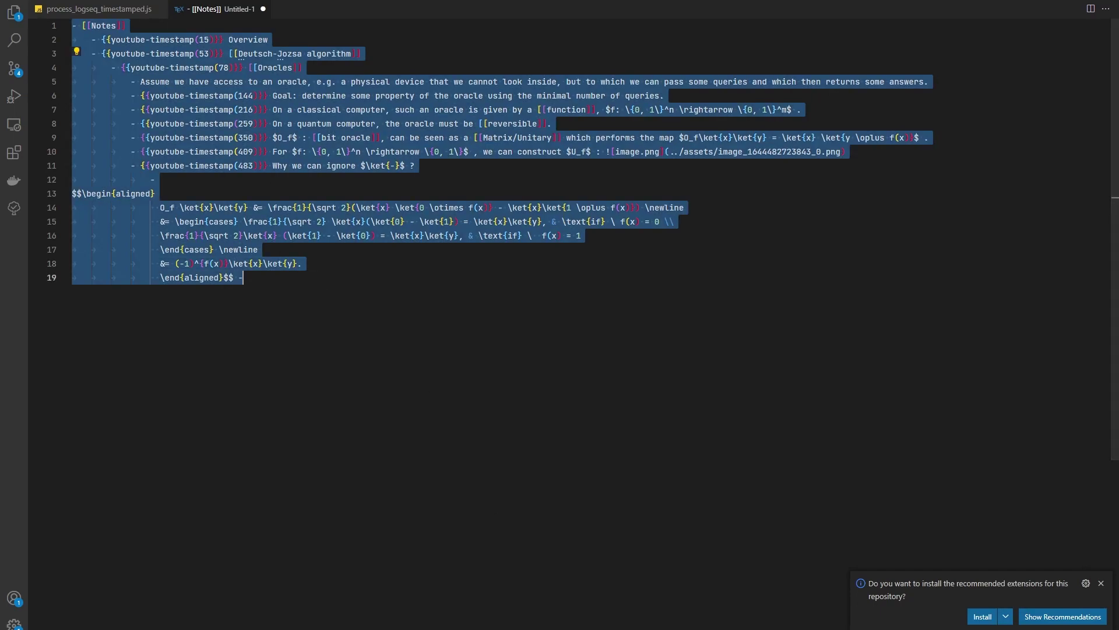
{"action": "key", "text": "alt+Tab"}
{"action": "key", "text": "alt+Tab"}
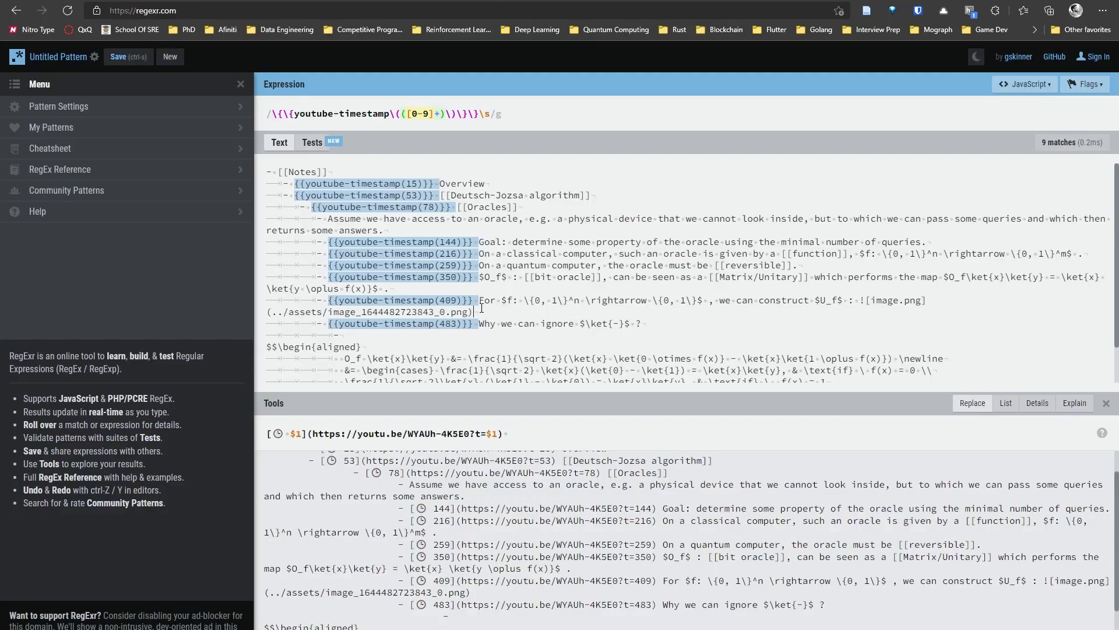
Review the timestamp-matching expression against the Notes test text in RegExr
{"action": "key", "text": "ctrl+End"}
{"action": "scroll", "coordinate": [517, 378], "scroll_direction": "up", "scroll_amount": 2}
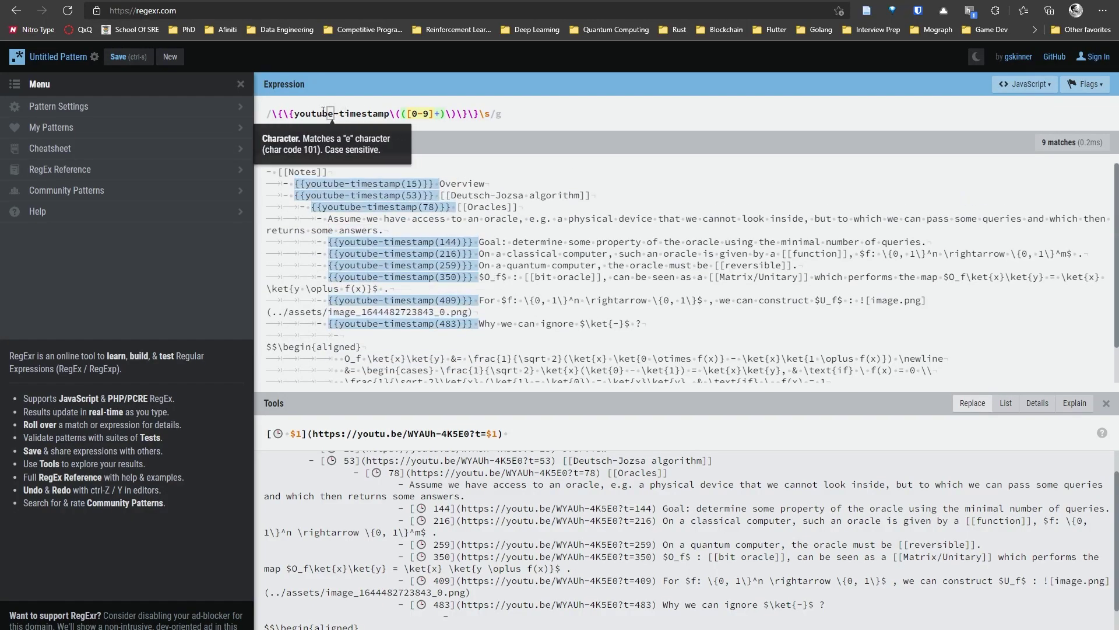
{"action": "left_click_drag", "start_coordinate": [535, 109], "coordinate": [272, 113]}
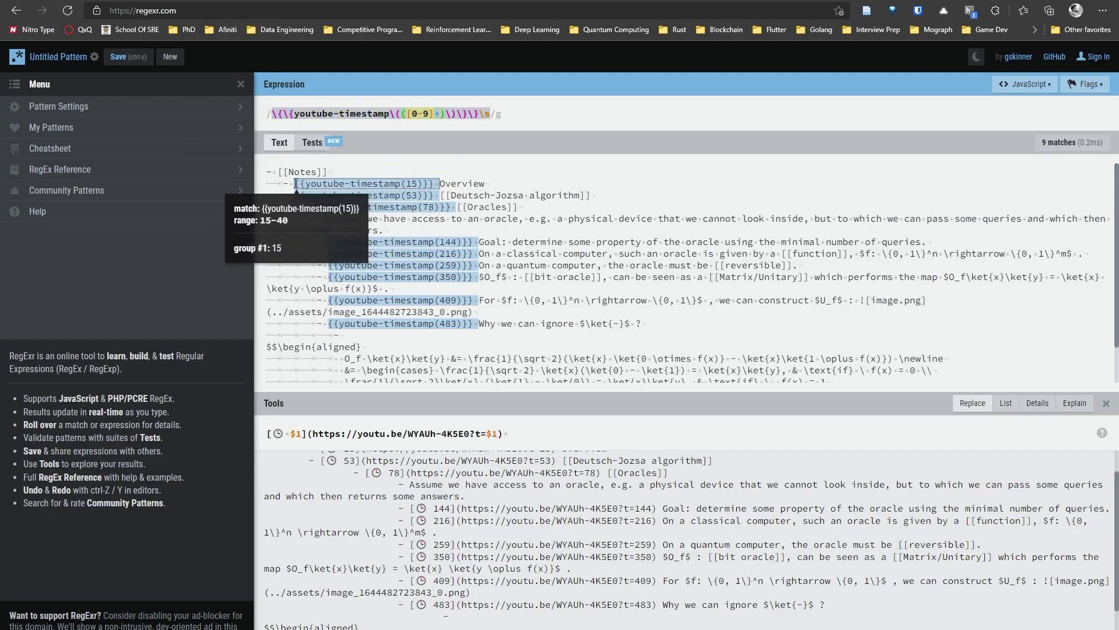
{"action": "left_click_drag", "start_coordinate": [293, 184], "coordinate": [415, 177]}
{"action": "left_click", "coordinate": [415, 177]}
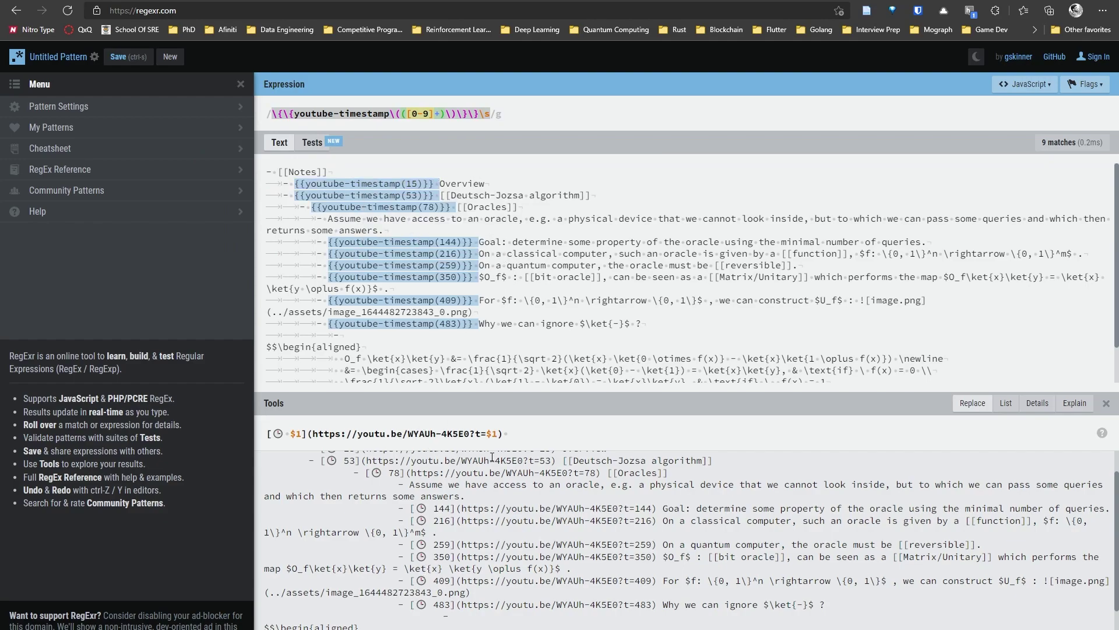
Inspect the replace pattern and its youtu.be link output, including the video URL
{"action": "scroll", "coordinate": [432, 460], "scroll_direction": "up", "scroll_amount": 1}
{"action": "left_click_drag", "start_coordinate": [515, 434], "coordinate": [263, 433]}
{"action": "left_click_drag", "start_coordinate": [321, 479], "coordinate": [558, 482]}
{"action": "left_click", "coordinate": [346, 479]}
{"action": "left_click", "coordinate": [519, 464]}
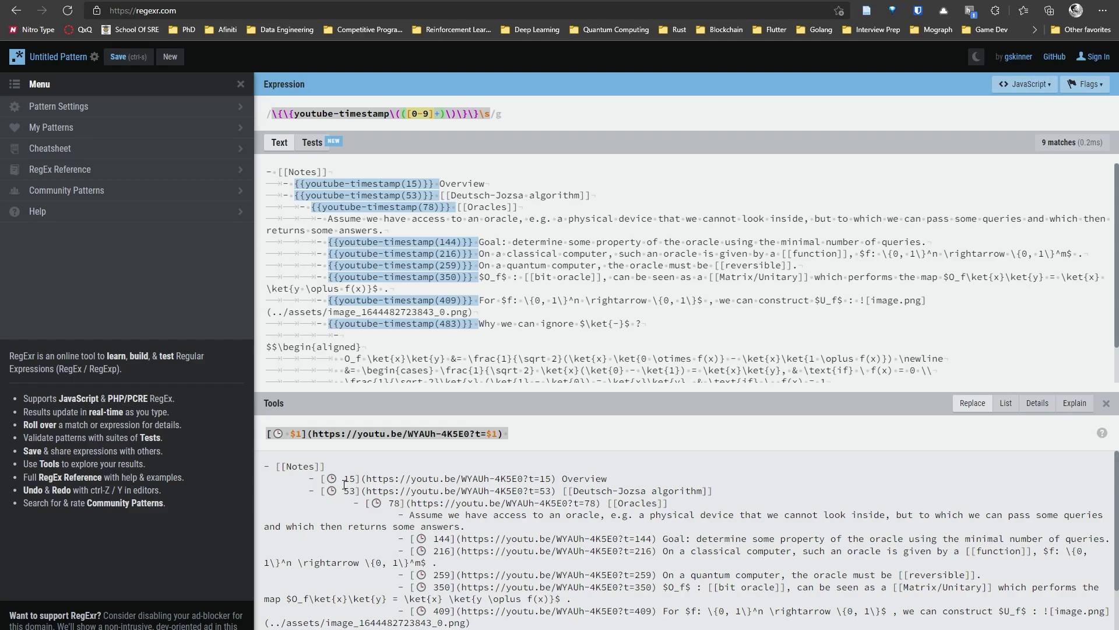
{"action": "key", "text": "shift+Left"}
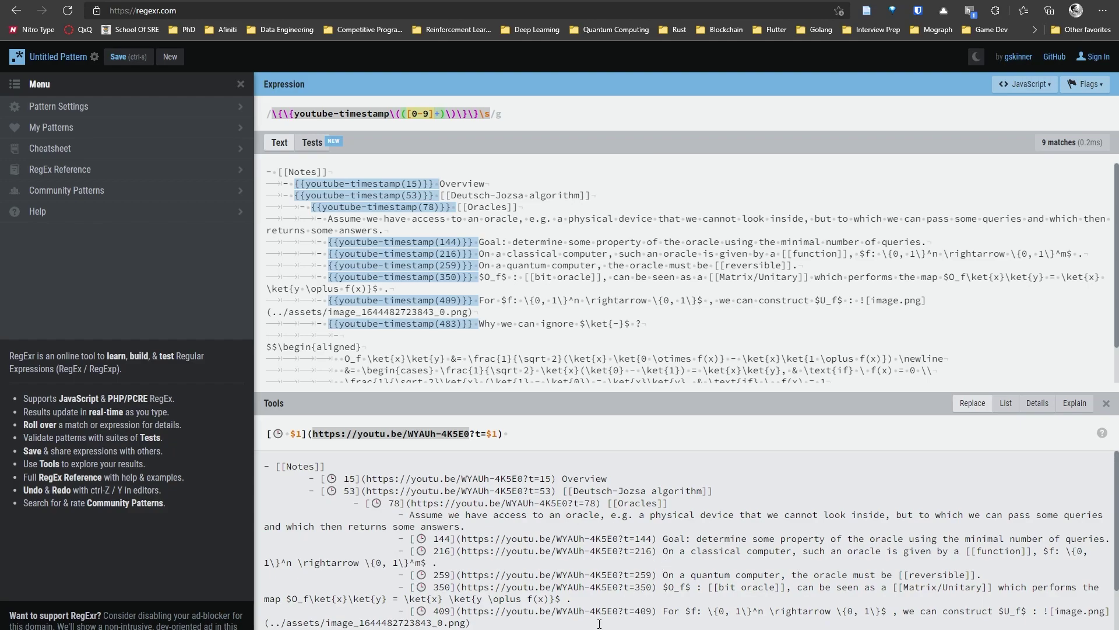
{"action": "left_click", "coordinate": [589, 542]}
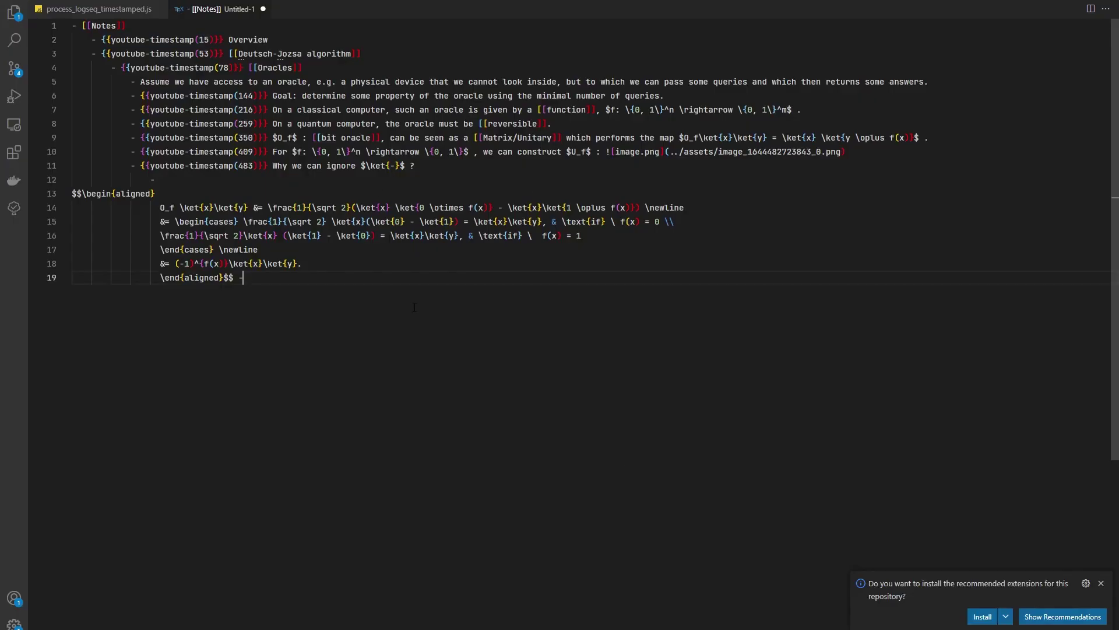
Clear VS Code's old find and replace fields and copy the timestamp regex from RegExr
{"action": "key", "text": "ctrl+h"}
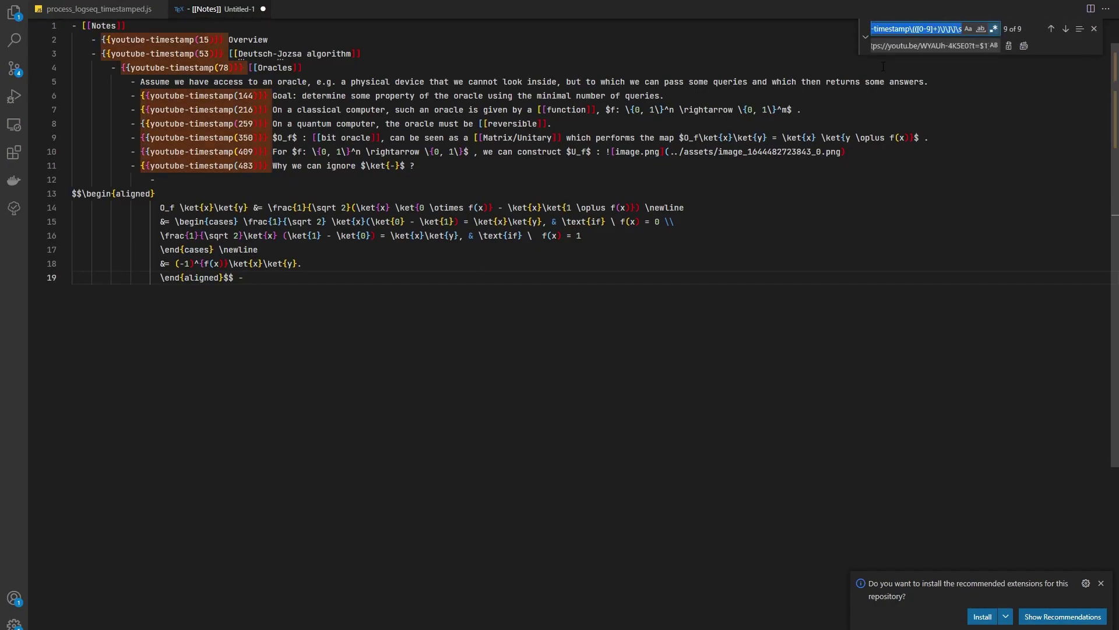
{"action": "key", "text": "BackSpace"}
{"action": "left_click", "coordinate": [904, 48]}
{"action": "key", "text": "ctrl+a"}
{"action": "key", "text": "BackSpace"}
{"action": "left_click", "coordinate": [900, 28]}
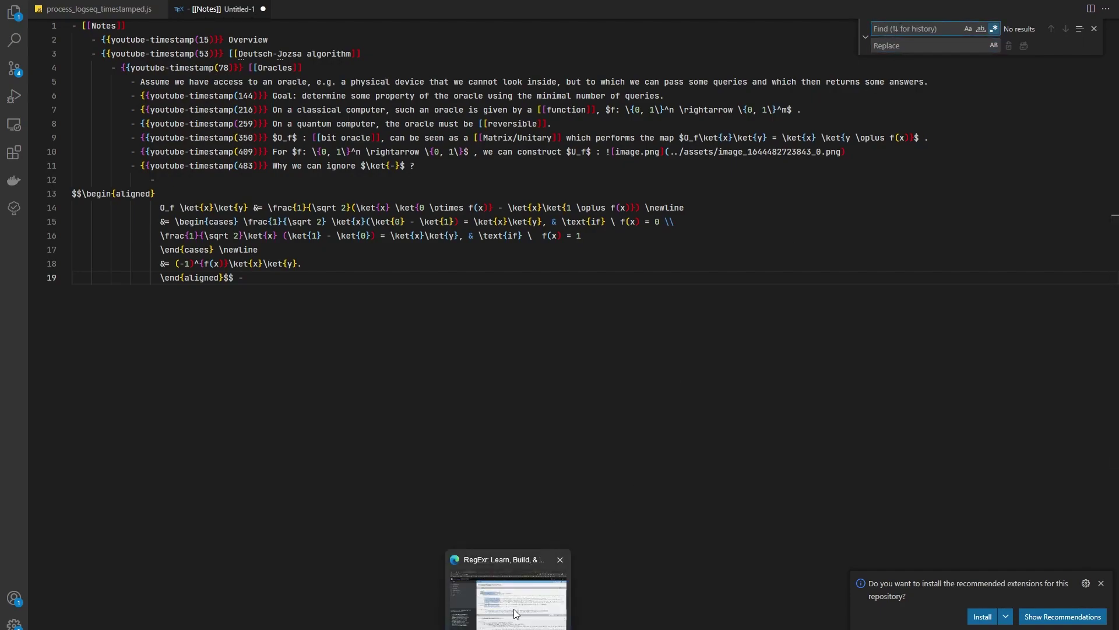
{"action": "left_click", "coordinate": [509, 592]}
{"action": "left_click", "coordinate": [514, 115]}
{"action": "key", "text": "ctrl+a"}
{"action": "key", "text": "ctrl+c"}
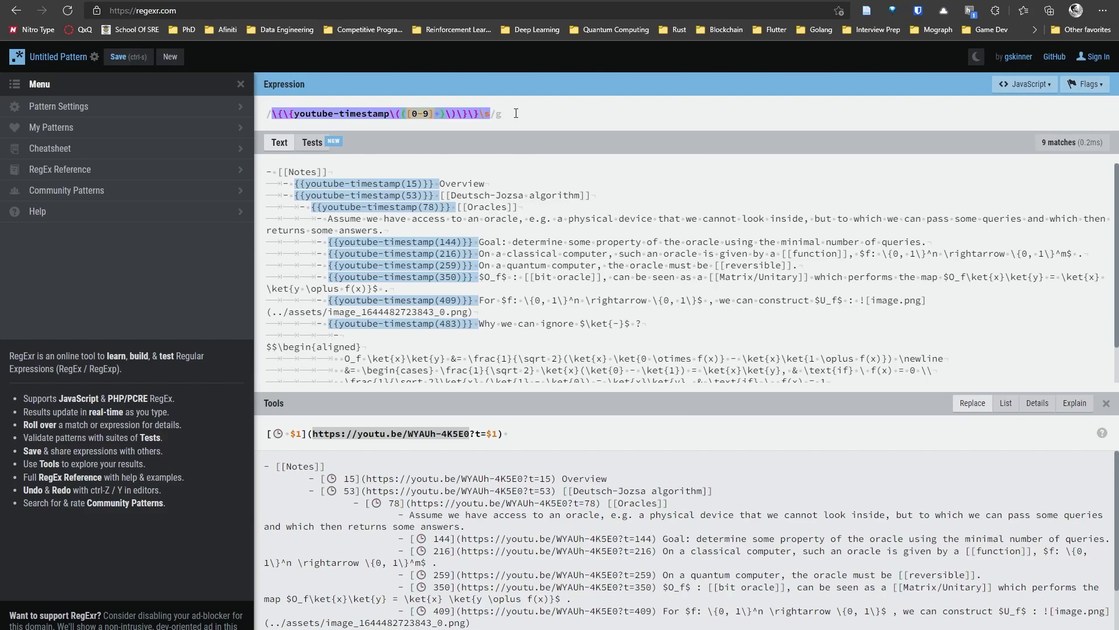
{"action": "key", "text": "alt+Tab"}
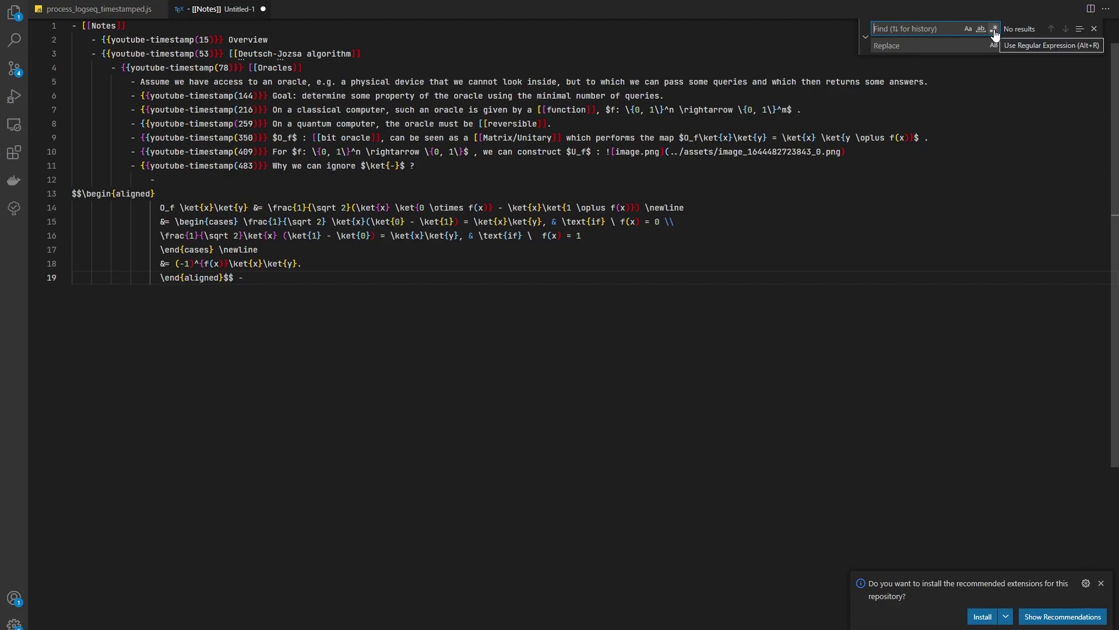
With regex mode on, paste the expression and RegExr replace pattern, then replace all nine macros
{"action": "left_click", "coordinate": [994, 31]}
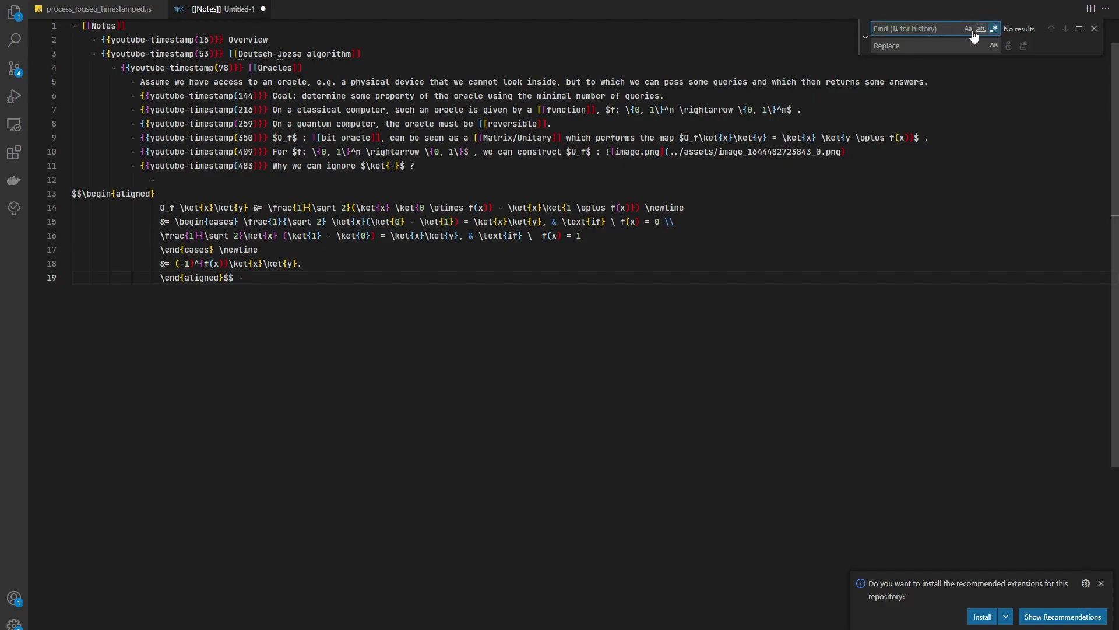
{"action": "key", "text": "ctrl+v"}
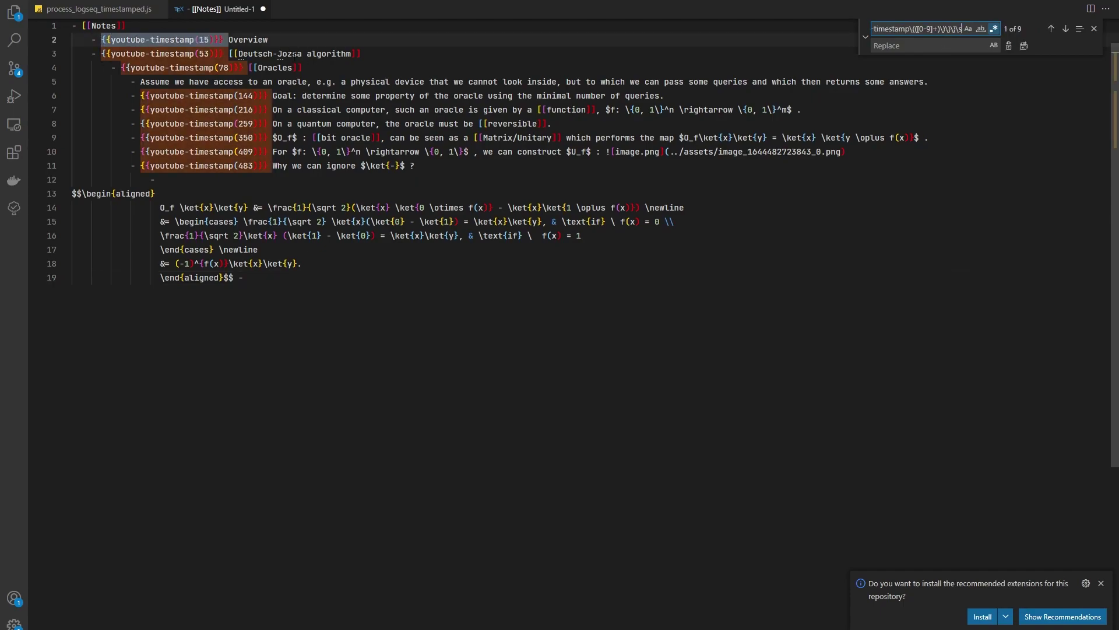
{"action": "key", "text": "alt+Tab"}
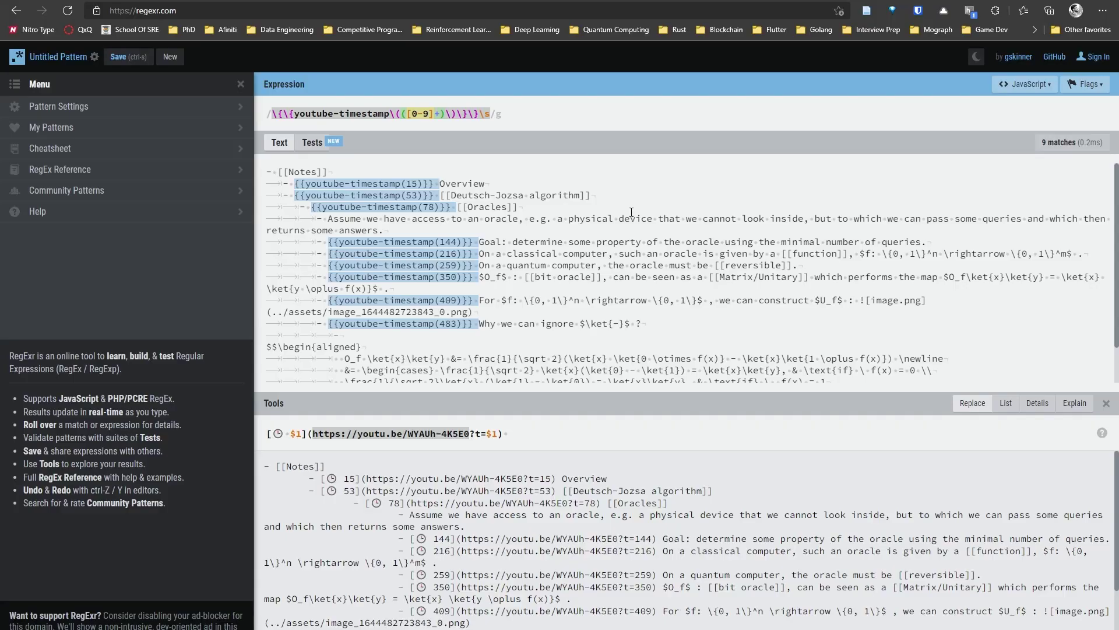
{"action": "key", "text": "ctrl+a"}
{"action": "key", "text": "ctrl+c"}
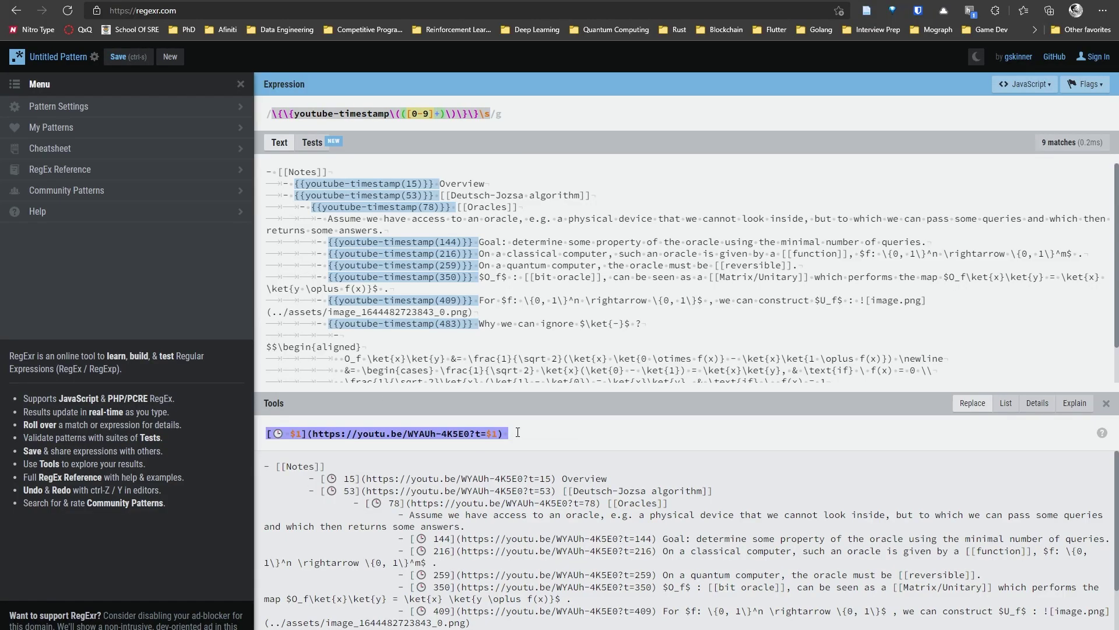
{"action": "key", "text": "alt+Tab"}
{"action": "key", "text": "ctrl+v"}
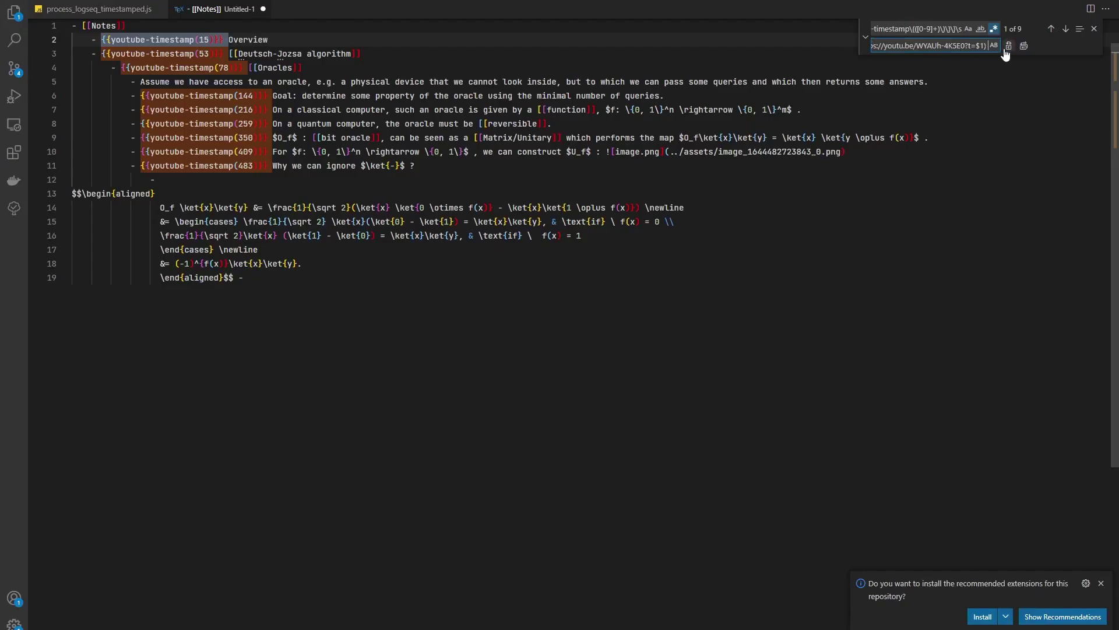
{"action": "left_click", "coordinate": [1023, 47]}
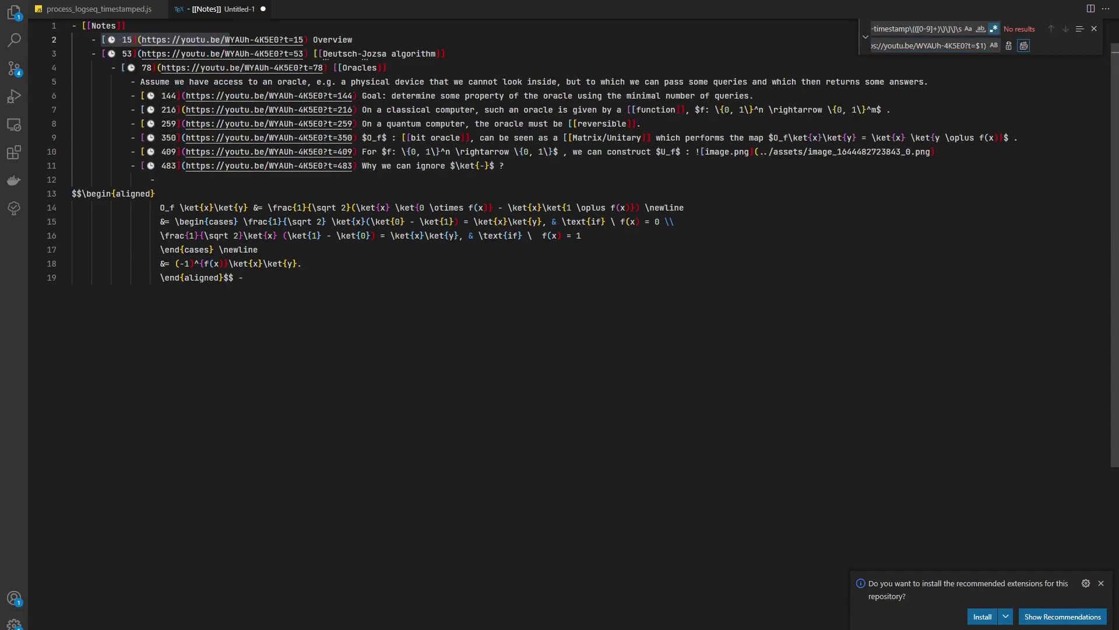
{"action": "left_click_drag", "start_coordinate": [352, 368], "coordinate": [397, 364]}
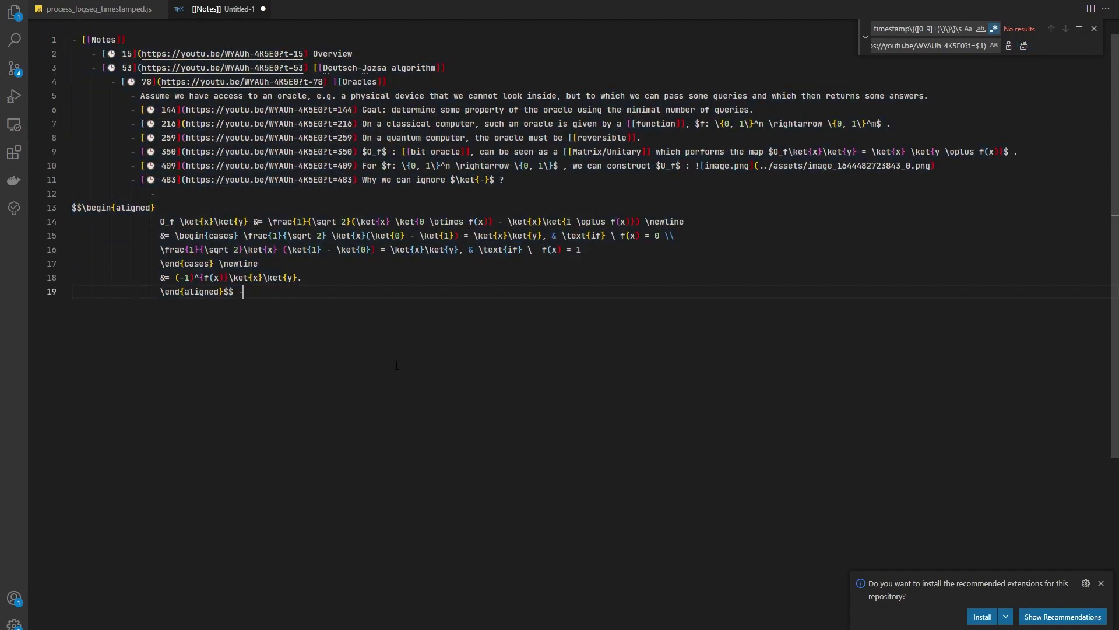
{"action": "key", "text": "alt+Tab"}
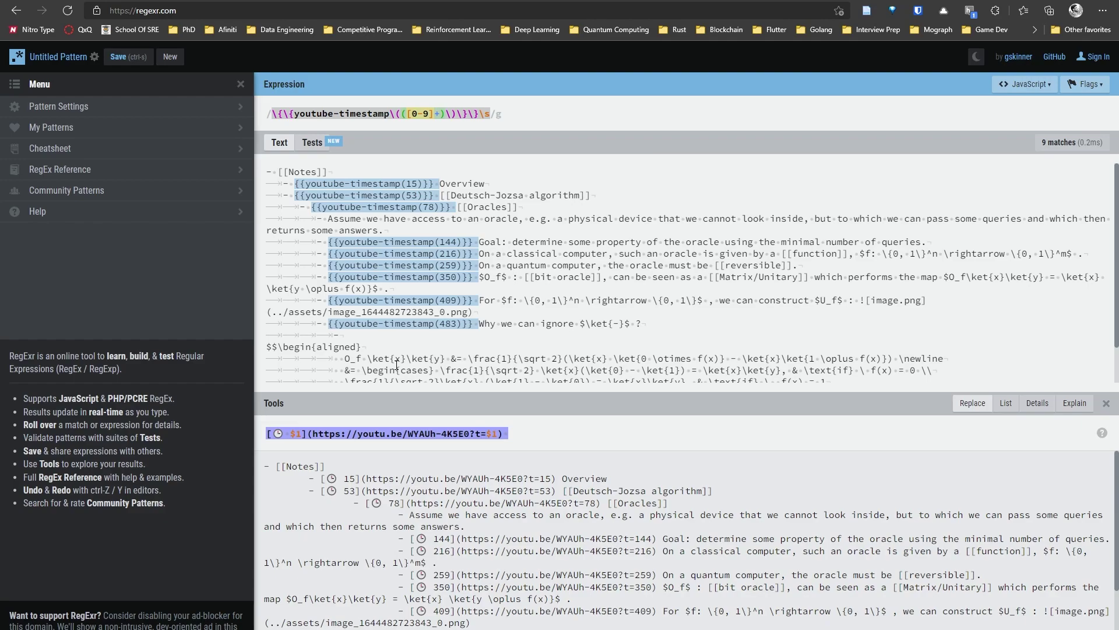
View the process_logseq_timestamped.js script, then create a new templated Obsidian note with a blank line
{"action": "mouse_move", "coordinate": [559, 629]}
{"action": "left_click", "coordinate": [560, 601]}
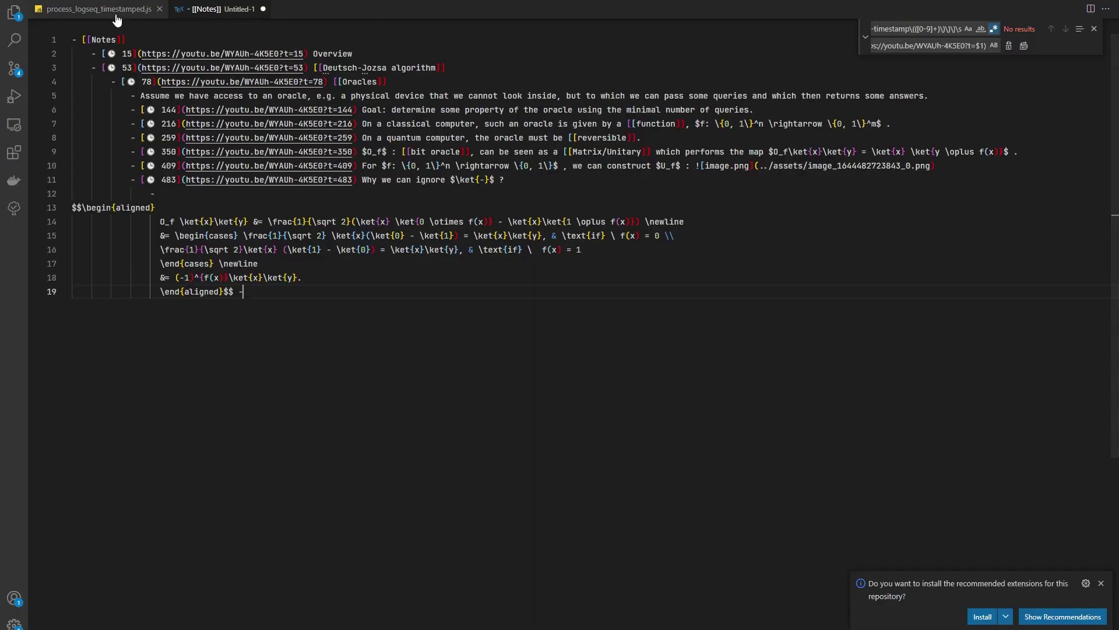
{"action": "left_click", "coordinate": [116, 16]}
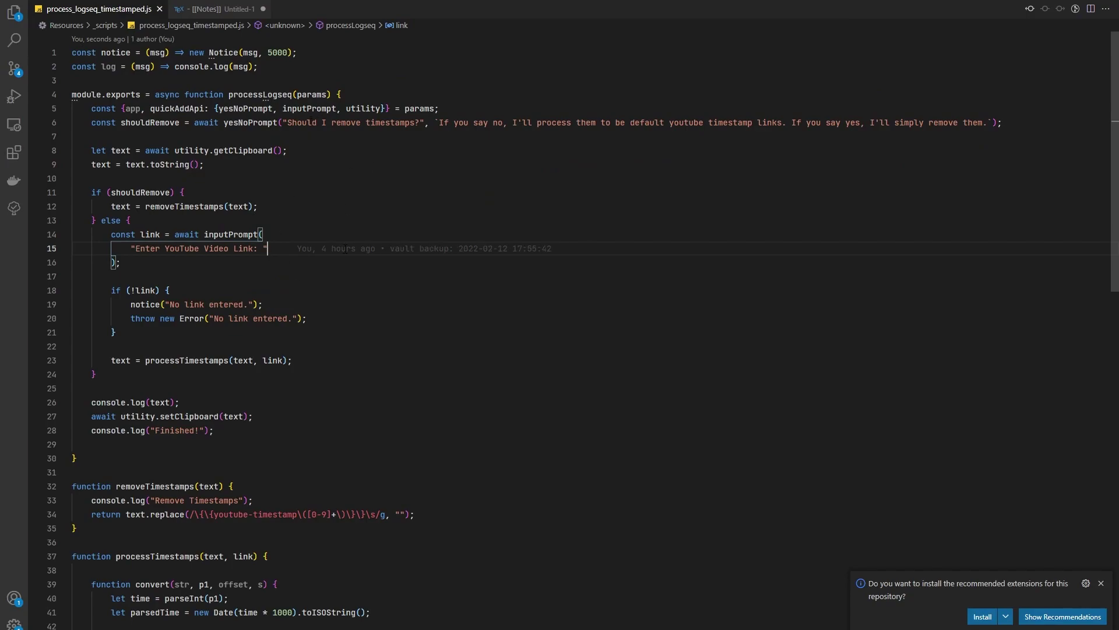
{"action": "scroll", "coordinate": [339, 316], "scroll_direction": "down", "scroll_amount": 5}
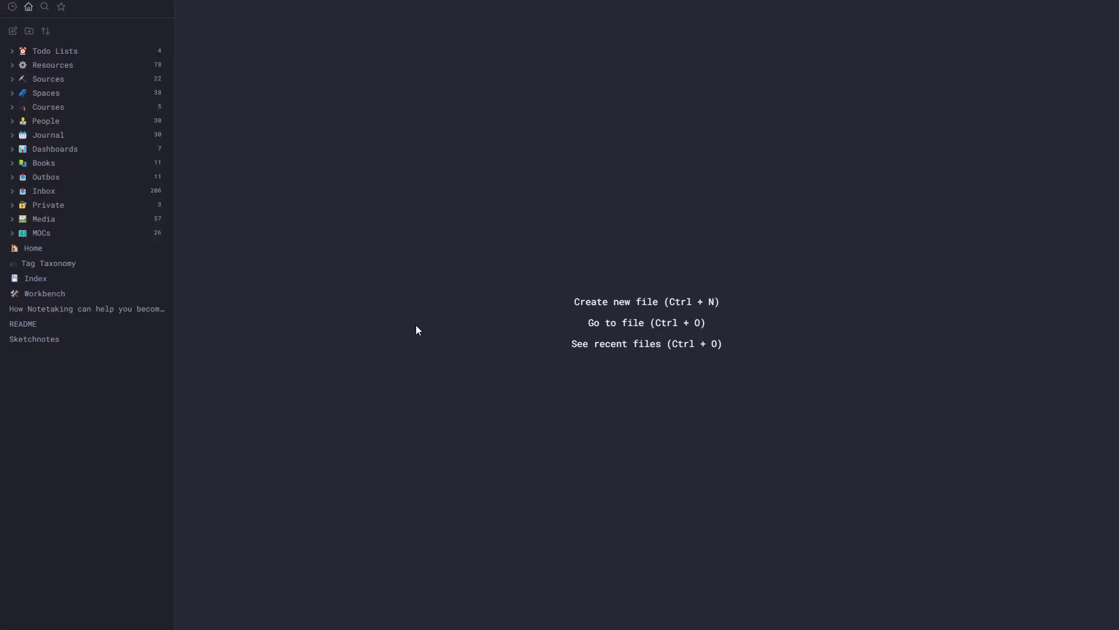
{"action": "key", "text": "ctrl+n"}
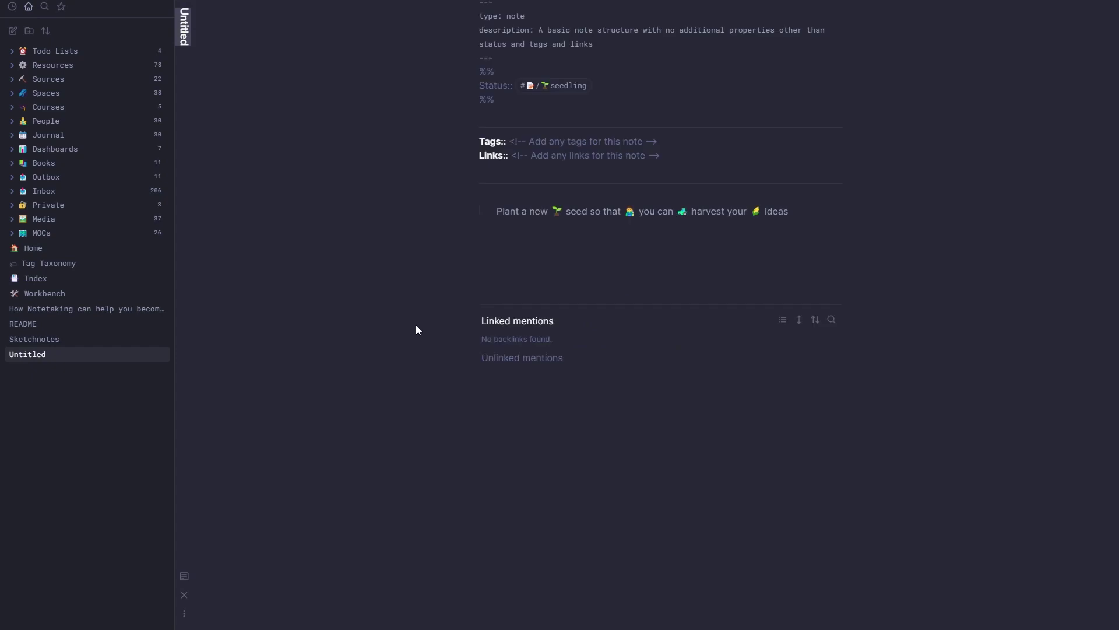
{"action": "key", "text": "Return"}
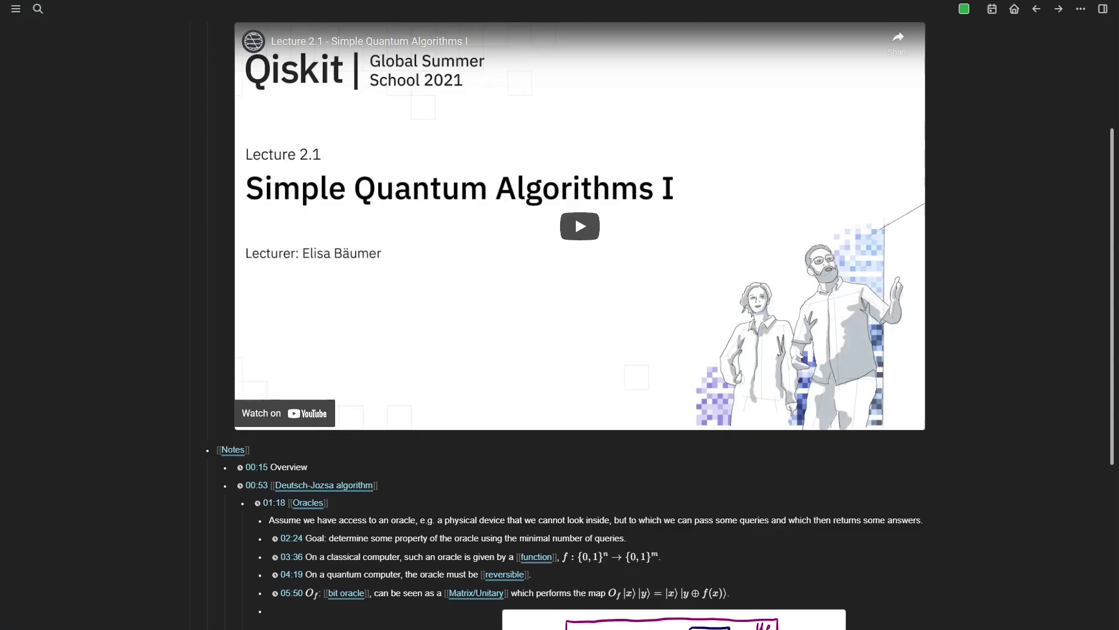
Copy Logseq's Notes block as text and add an empty line in the Obsidian note
{"action": "right_click", "coordinate": [209, 451]}
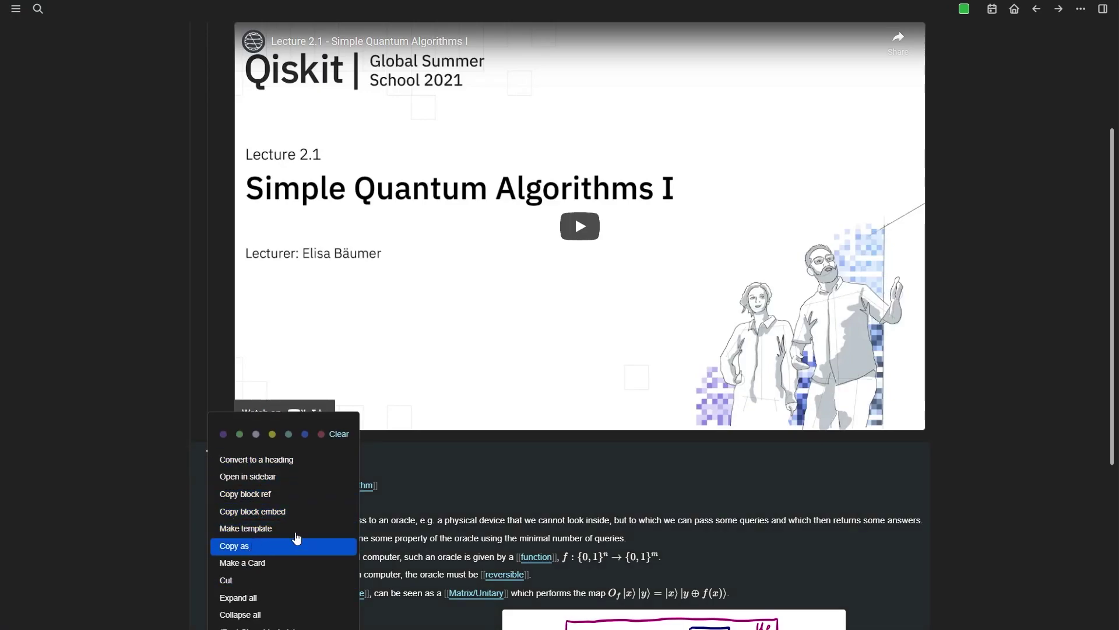
{"action": "left_click", "coordinate": [279, 545]}
{"action": "left_click", "coordinate": [377, 387]}
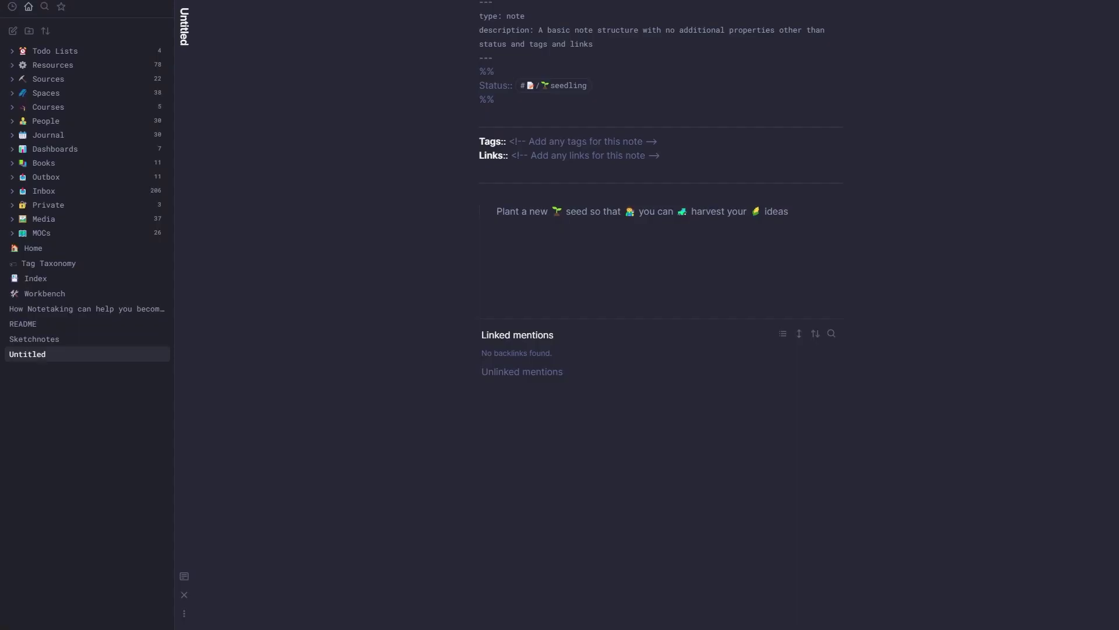
{"action": "left_click", "coordinate": [561, 276]}
{"action": "key", "text": "Return"}
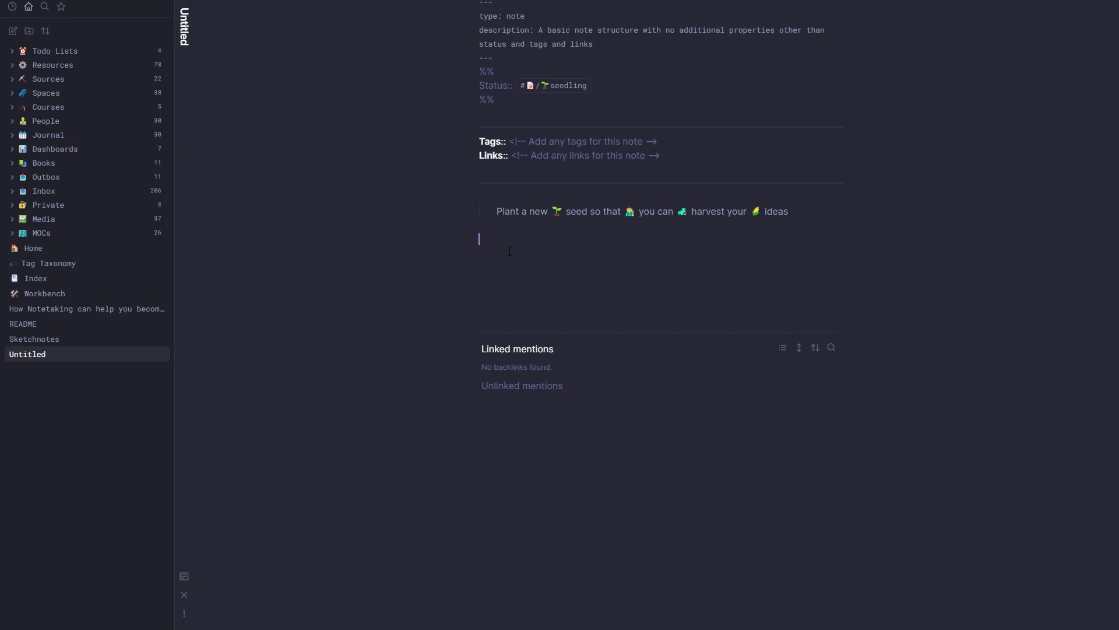
Run 'QuickAdd: LogSeq Process Timestamps' and answer Yes to strip the timestamps
{"action": "key", "text": "ctrl+p"}
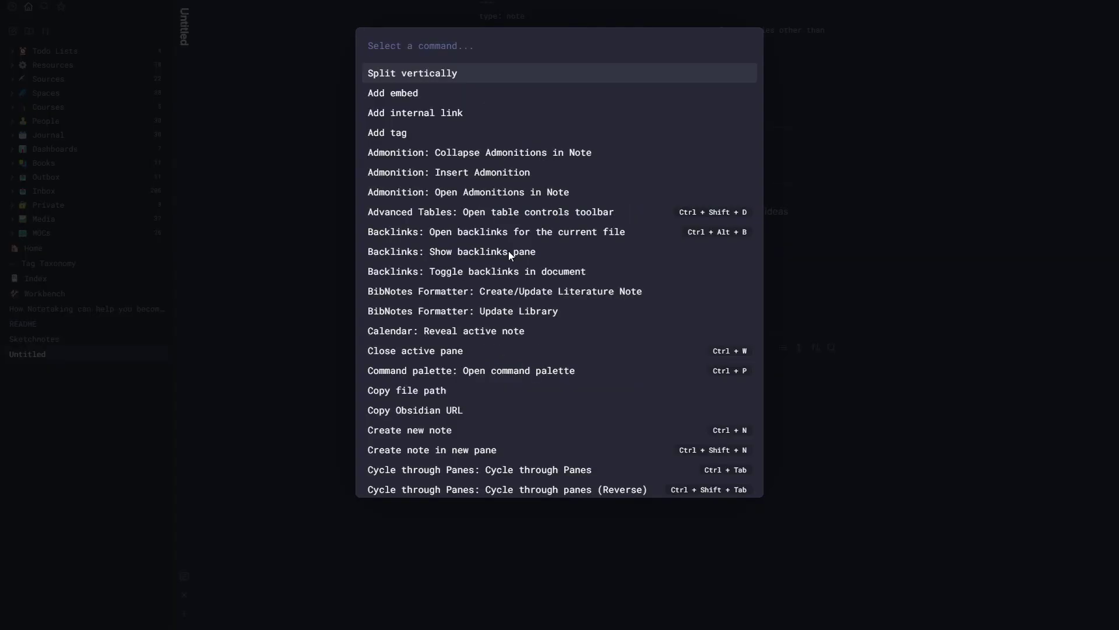
{"action": "type", "text": "process"}
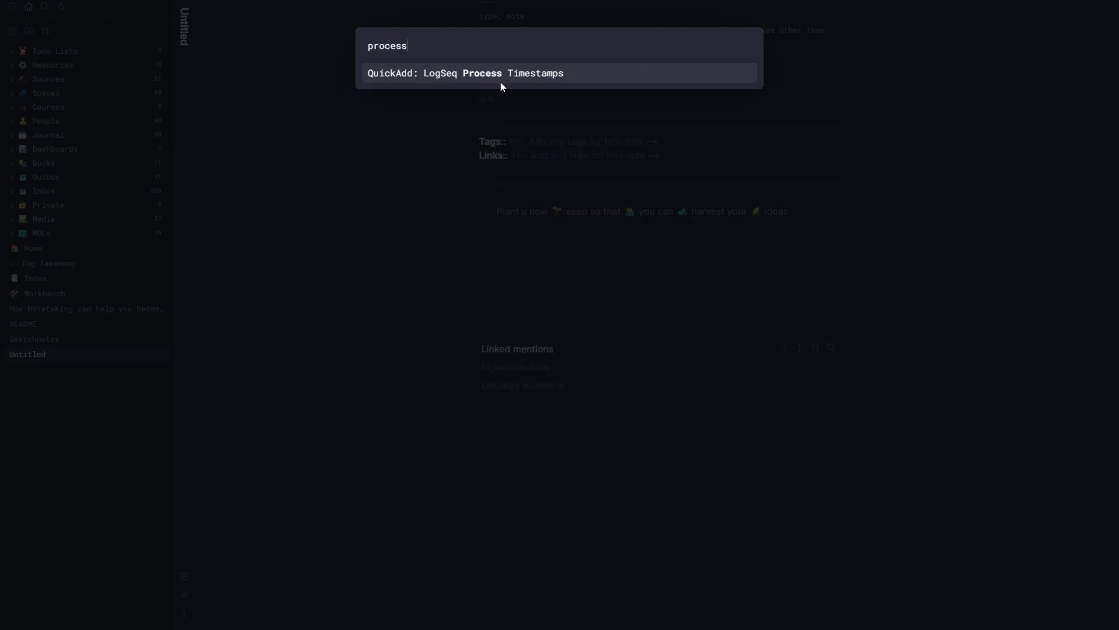
{"action": "left_click", "coordinate": [512, 74]}
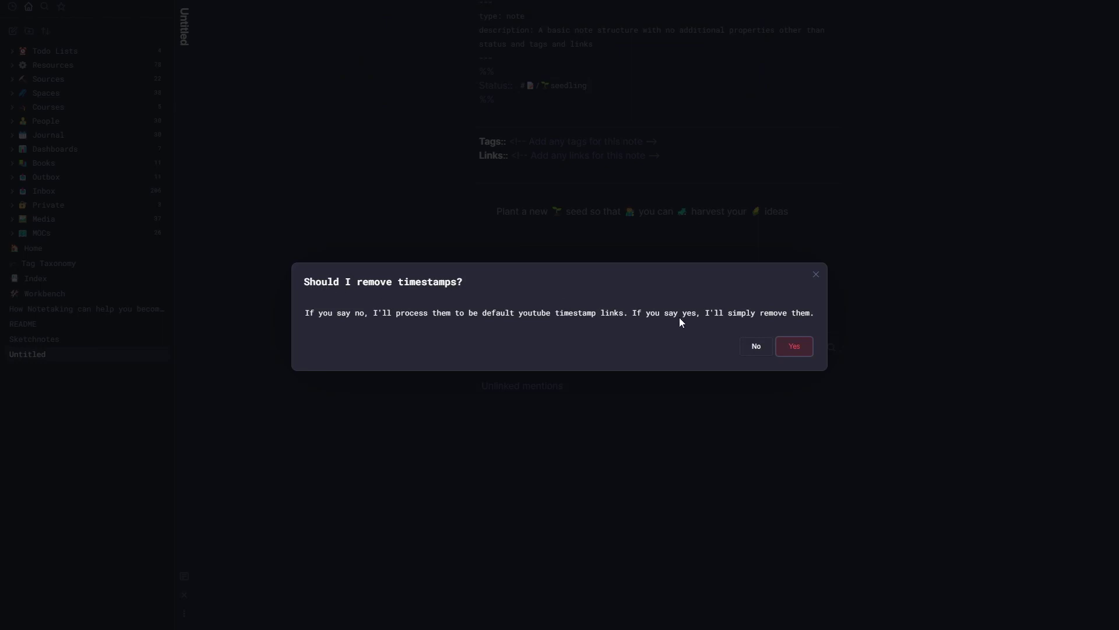
{"action": "left_click", "coordinate": [803, 351]}
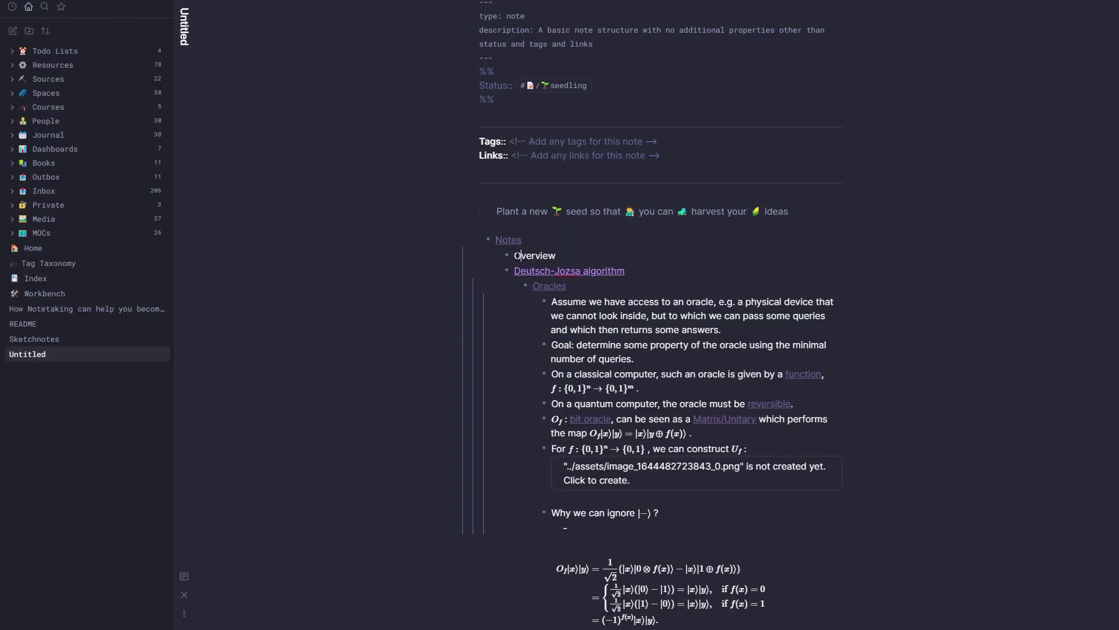
Select the inserted outline from Overview downward and undo the insertion
{"action": "double_click", "coordinate": [535, 256]}
{"action": "left_click", "coordinate": [570, 256]}
{"action": "left_click_drag", "start_coordinate": [570, 256], "coordinate": [684, 436]}
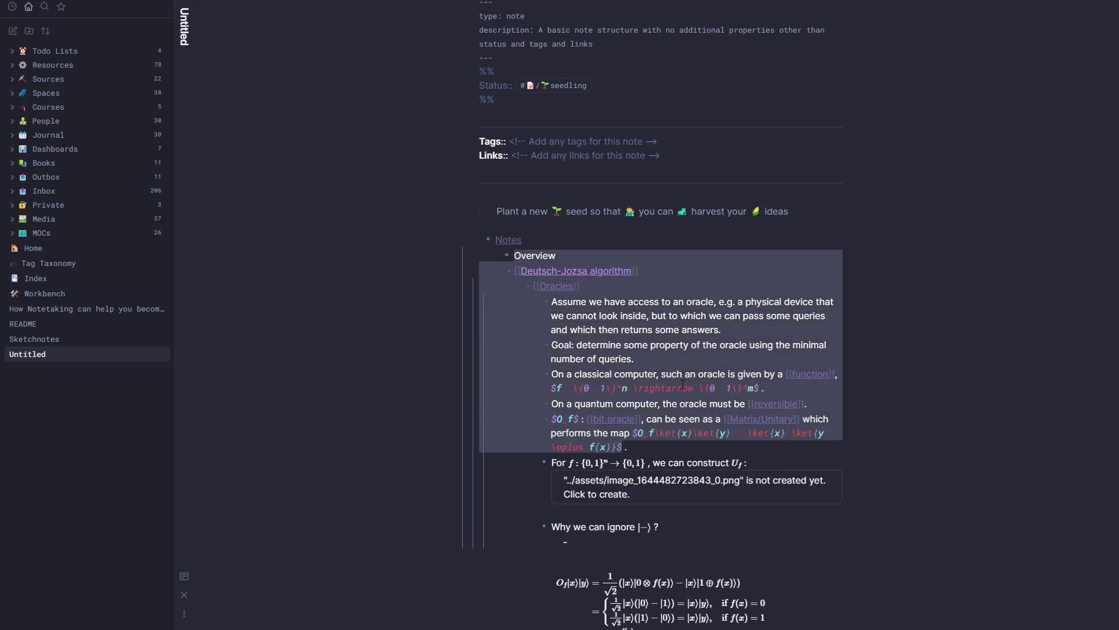
{"action": "left_click", "coordinate": [675, 330]}
{"action": "left_click", "coordinate": [767, 388]}
{"action": "left_click", "coordinate": [671, 344]}
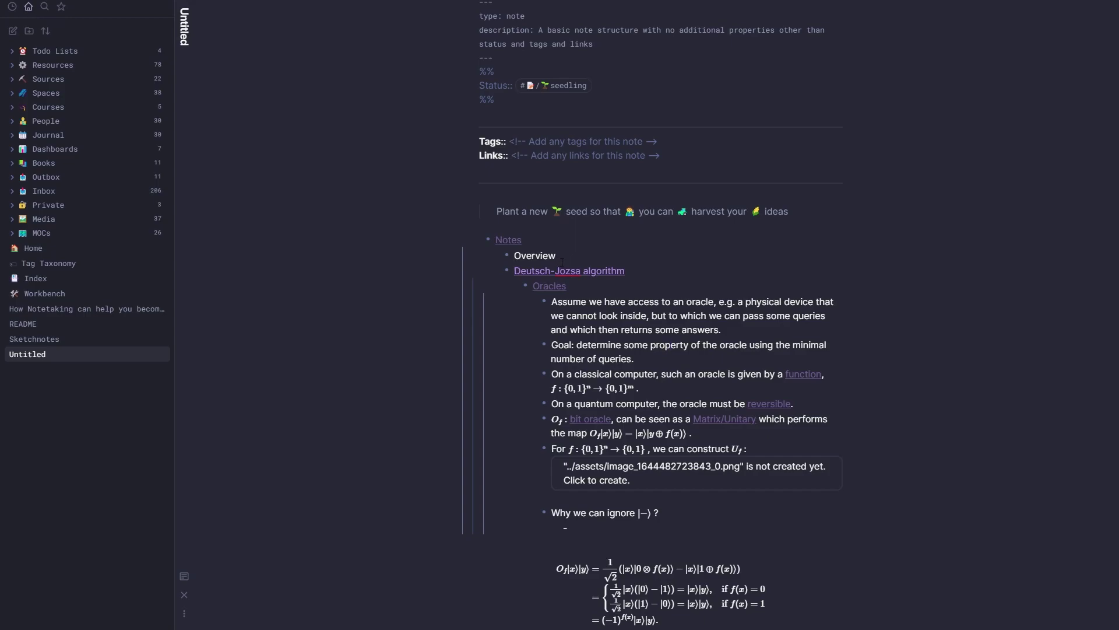
{"action": "key", "text": "ctrl+z"}
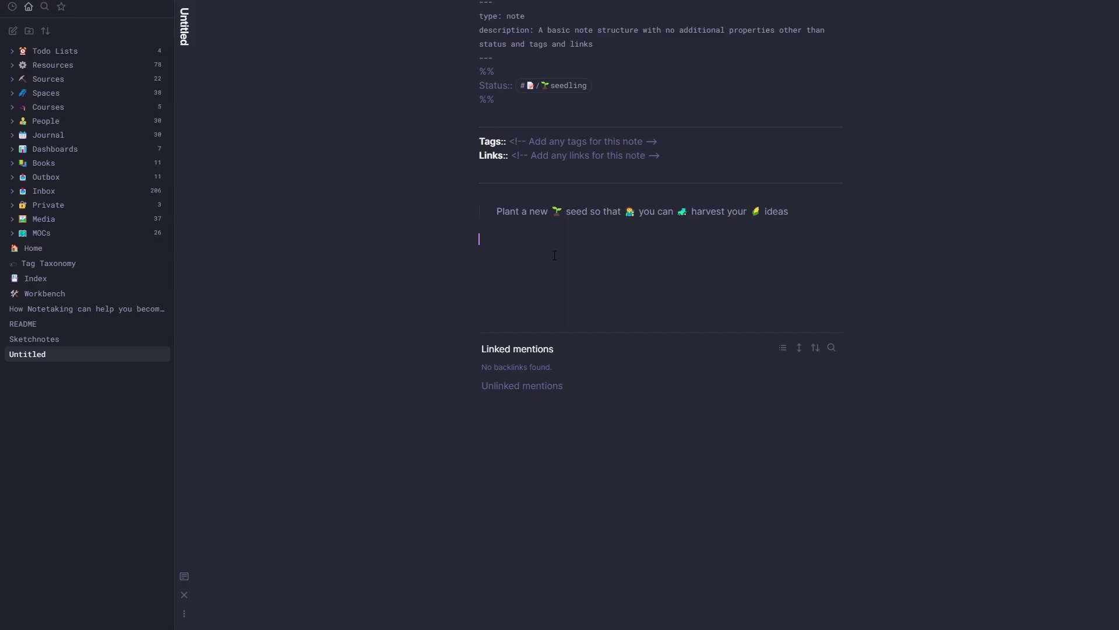
Rerun 'QuickAdd: LogSeq Process Timestamps' and choose No to convert timestamps into YouTube links
{"action": "key", "text": "ctrl+p"}
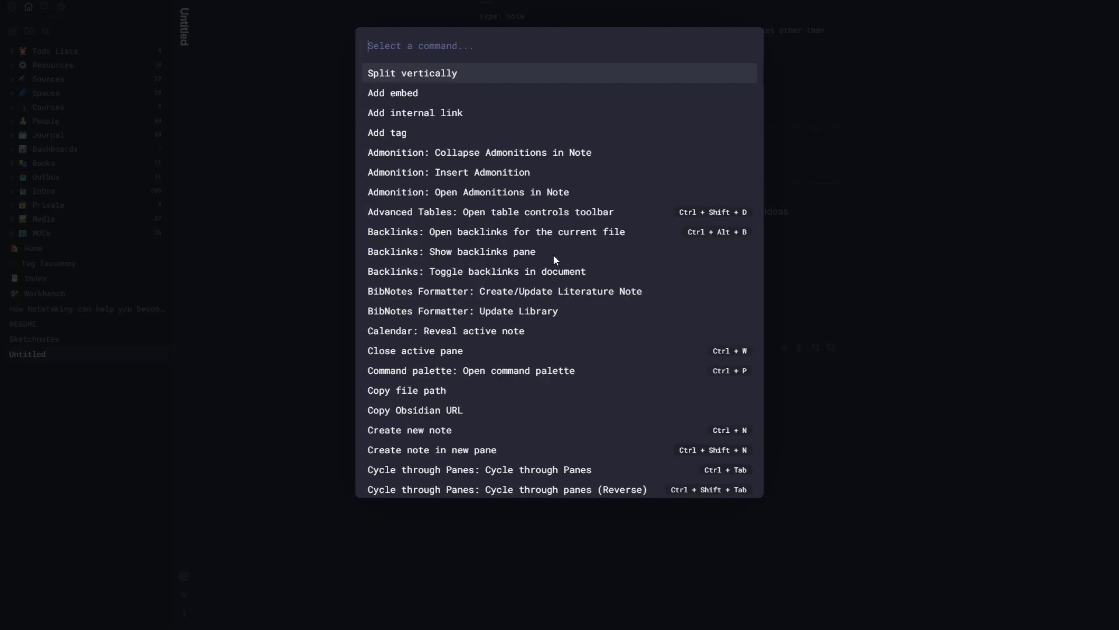
{"action": "type", "text": "proce"}
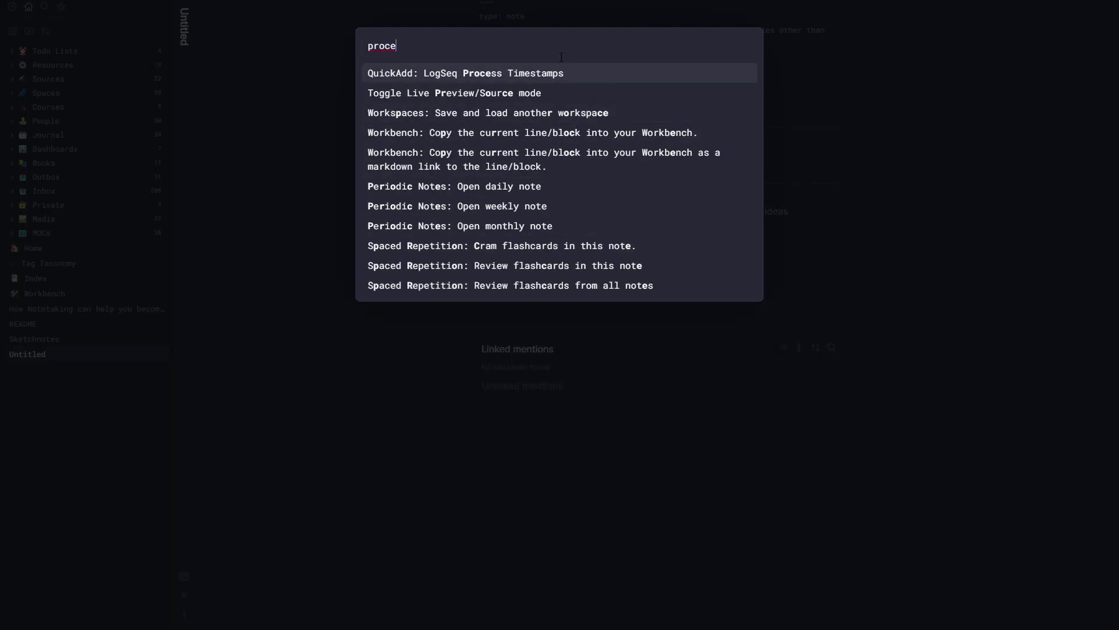
{"action": "left_click", "coordinate": [537, 73]}
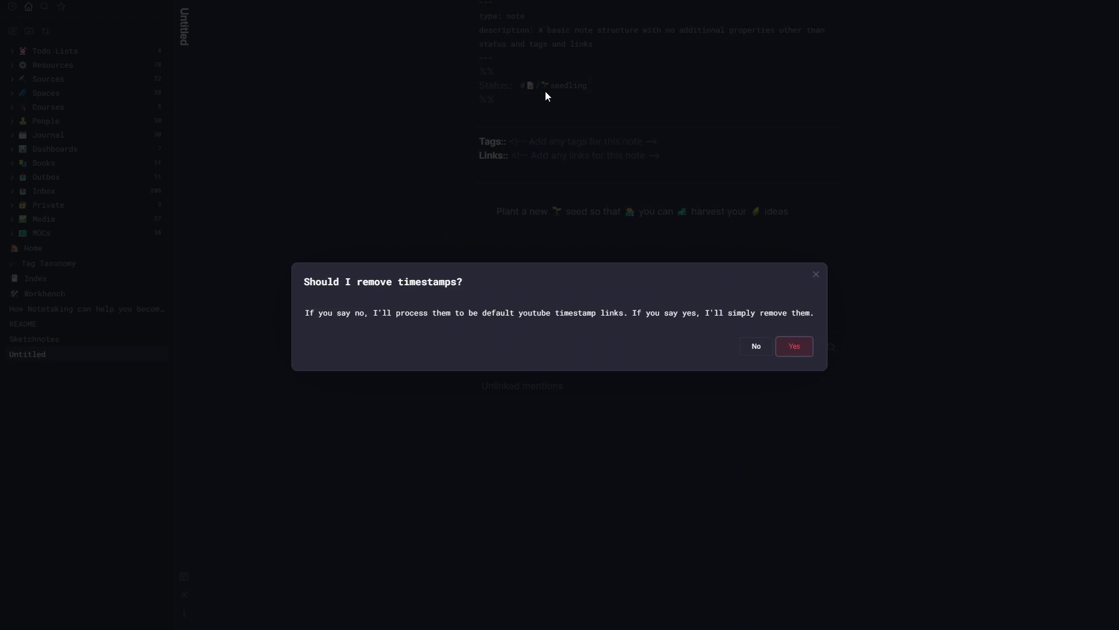
{"action": "left_click", "coordinate": [756, 346]}
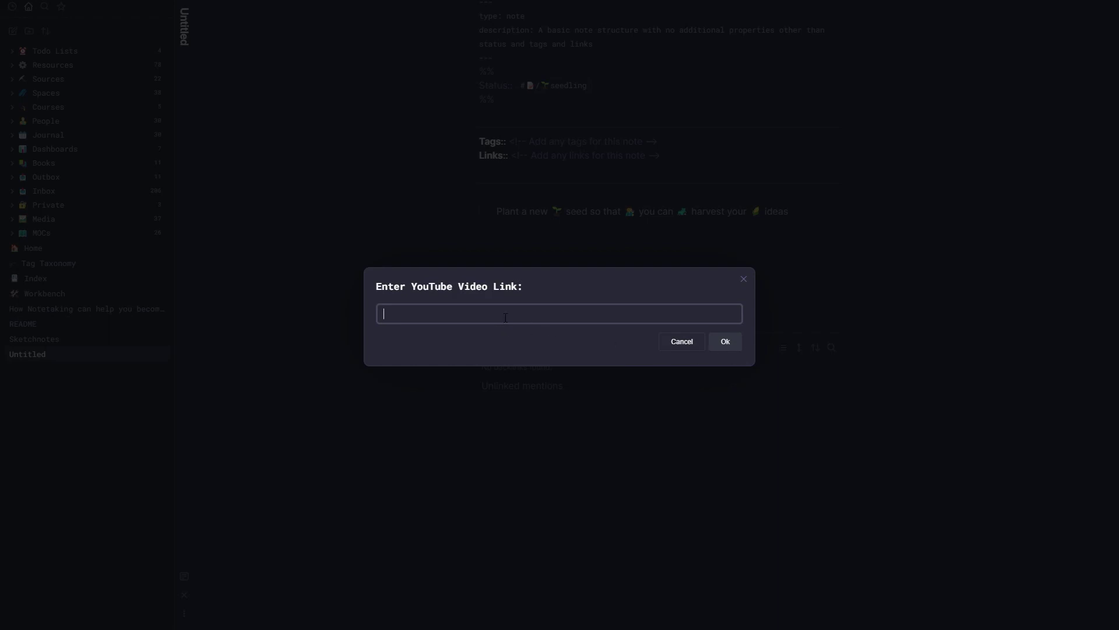
{"action": "left_click", "coordinate": [507, 586]}
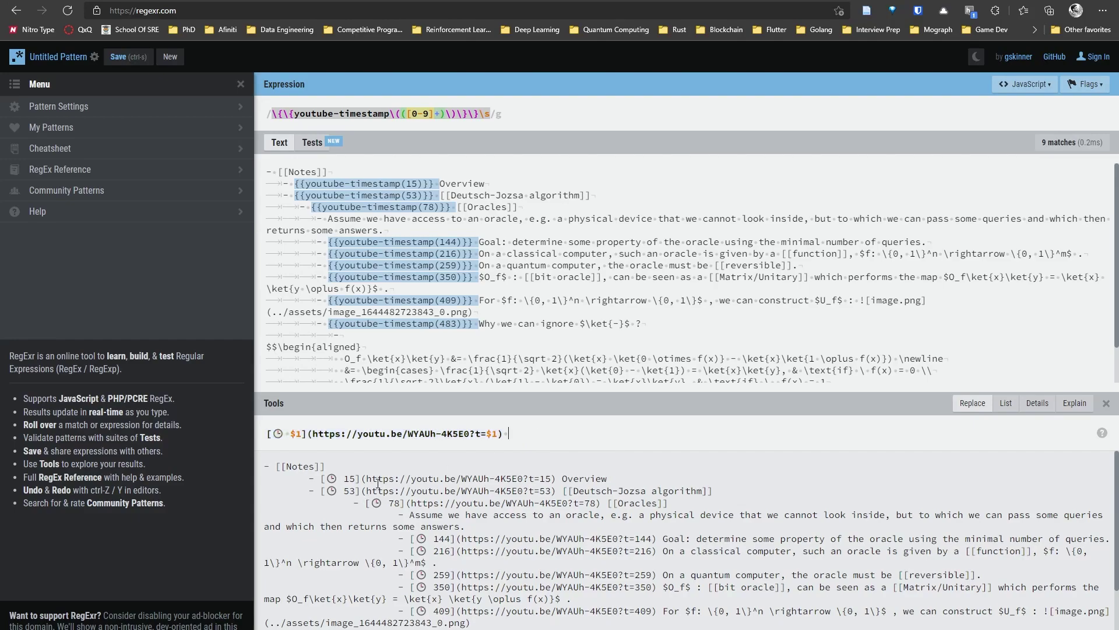
Check the sample-text matches and the youtu.be address in RegExr's replace pattern
{"action": "mouse_move", "coordinate": [457, 300]}
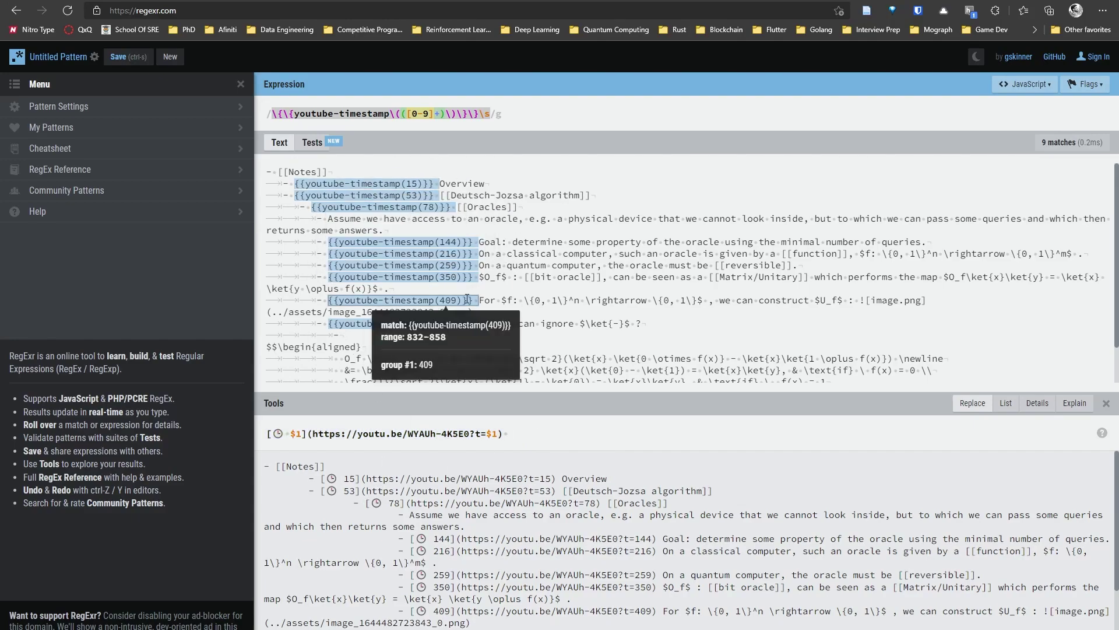
{"action": "left_click_drag", "start_coordinate": [547, 195], "coordinate": [603, 351]}
{"action": "left_click", "coordinate": [551, 180]}
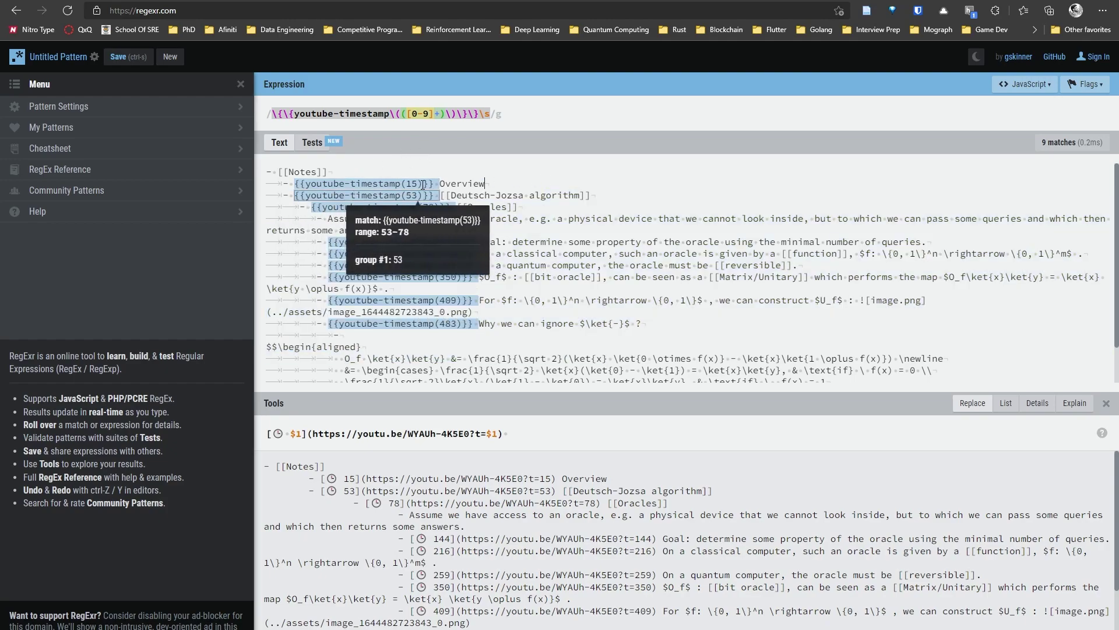
{"action": "left_click_drag", "start_coordinate": [313, 434], "coordinate": [470, 434]}
Close Logseq's export dialog and copy the embedded lecture video's URL
{"action": "key", "text": "alt+Tab"}
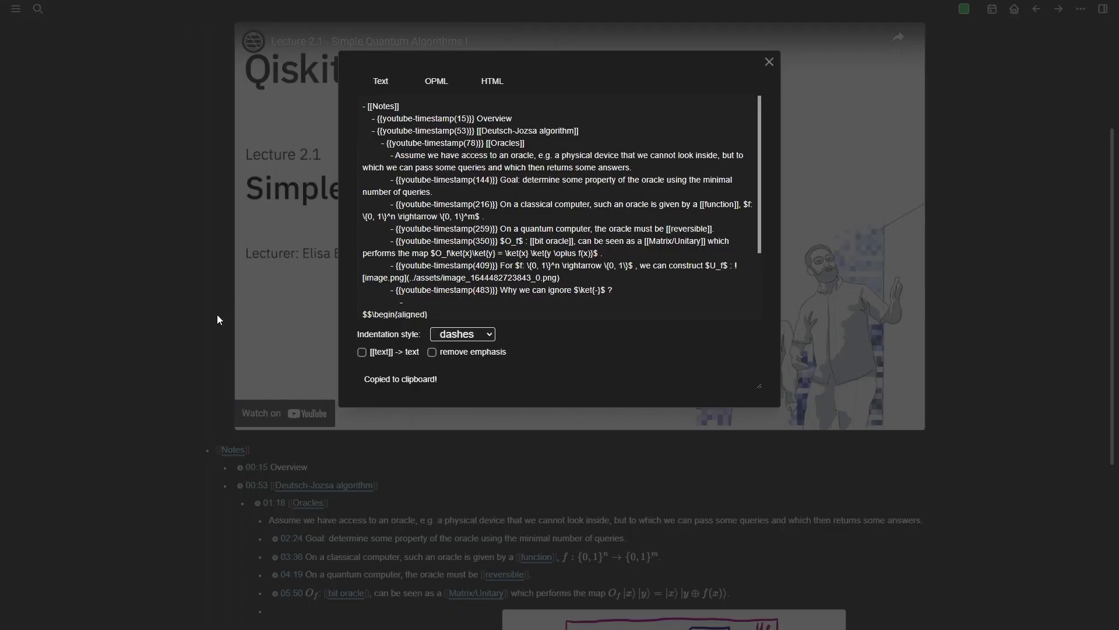
{"action": "left_click", "coordinate": [217, 314]}
{"action": "right_click", "coordinate": [371, 169]}
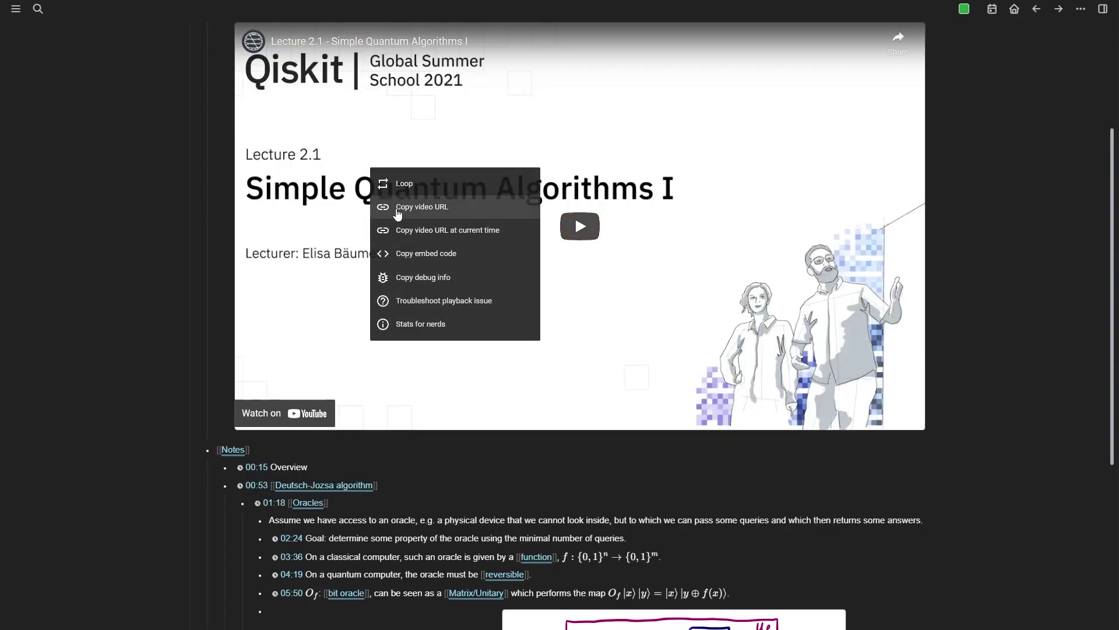
{"action": "left_click", "coordinate": [400, 206]}
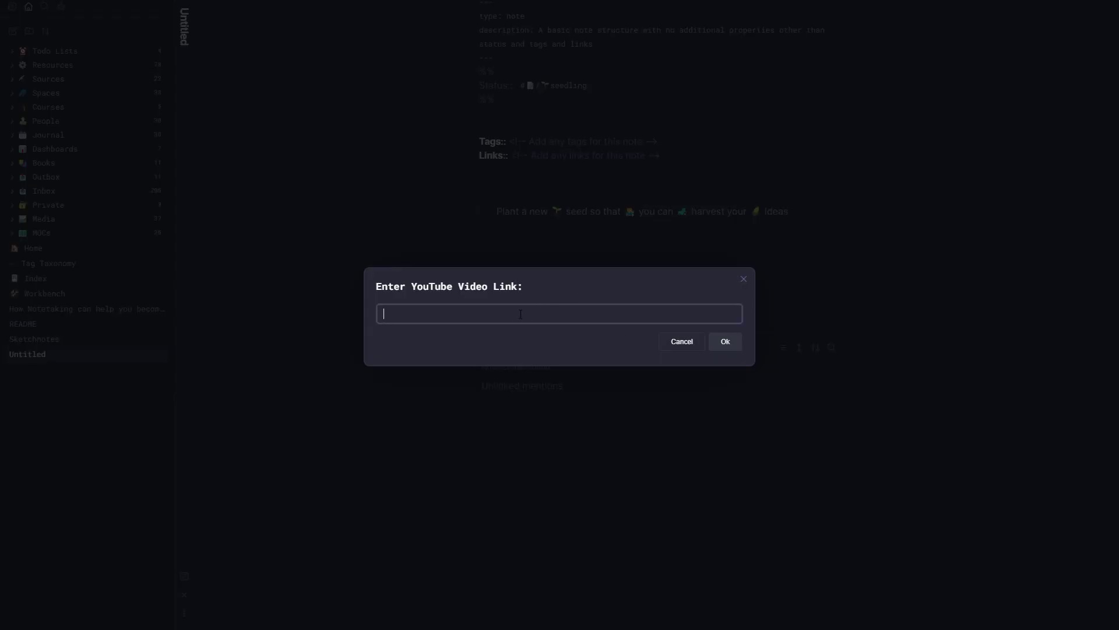
Submit the lecture video URL to the prompt and inspect the generated 00:15 link
{"action": "key", "text": "ctrl+v"}
{"action": "left_click", "coordinate": [725, 343]}
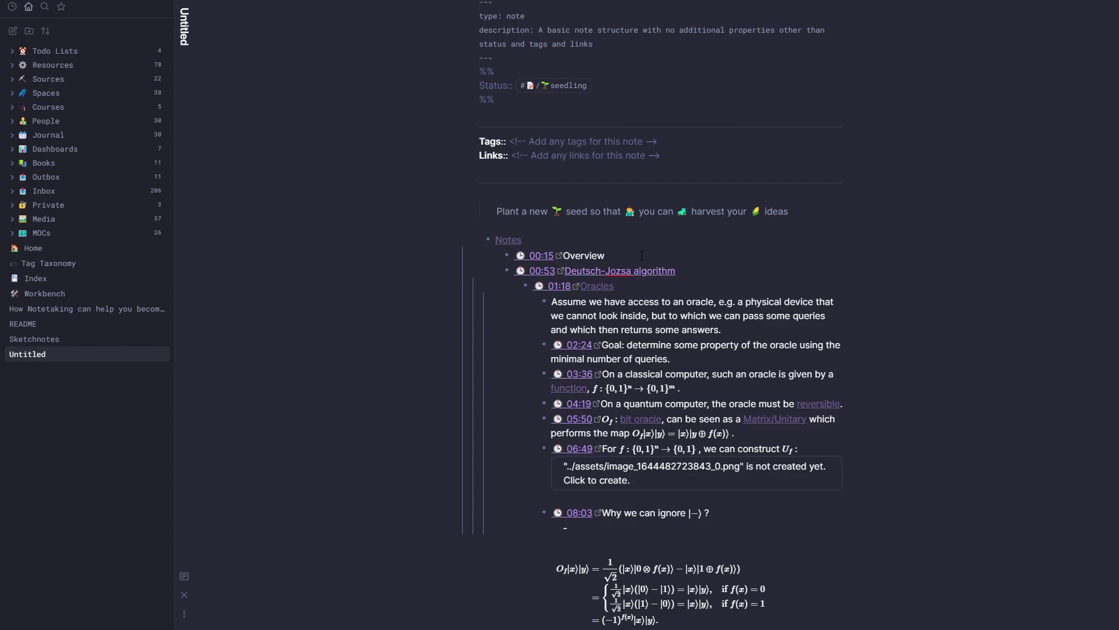
{"action": "left_click", "coordinate": [546, 257]}
{"action": "left_click_drag", "start_coordinate": [563, 256], "coordinate": [705, 255]}
{"action": "left_click", "coordinate": [714, 256]}
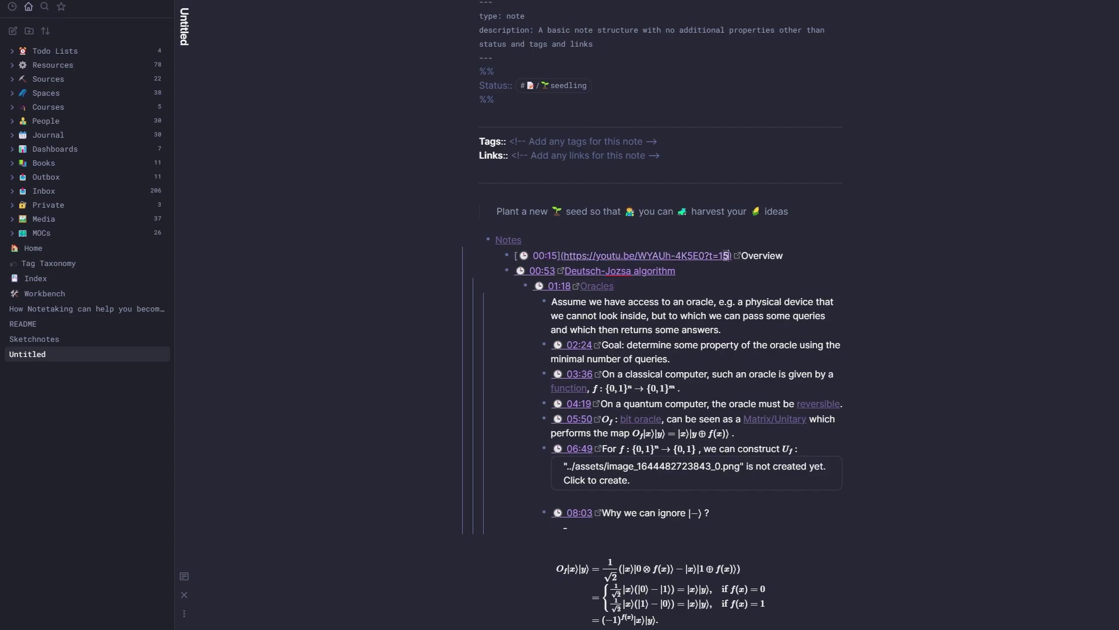
Inspect the 03:36 link's address, then open it on YouTube
{"action": "left_click", "coordinate": [579, 374]}
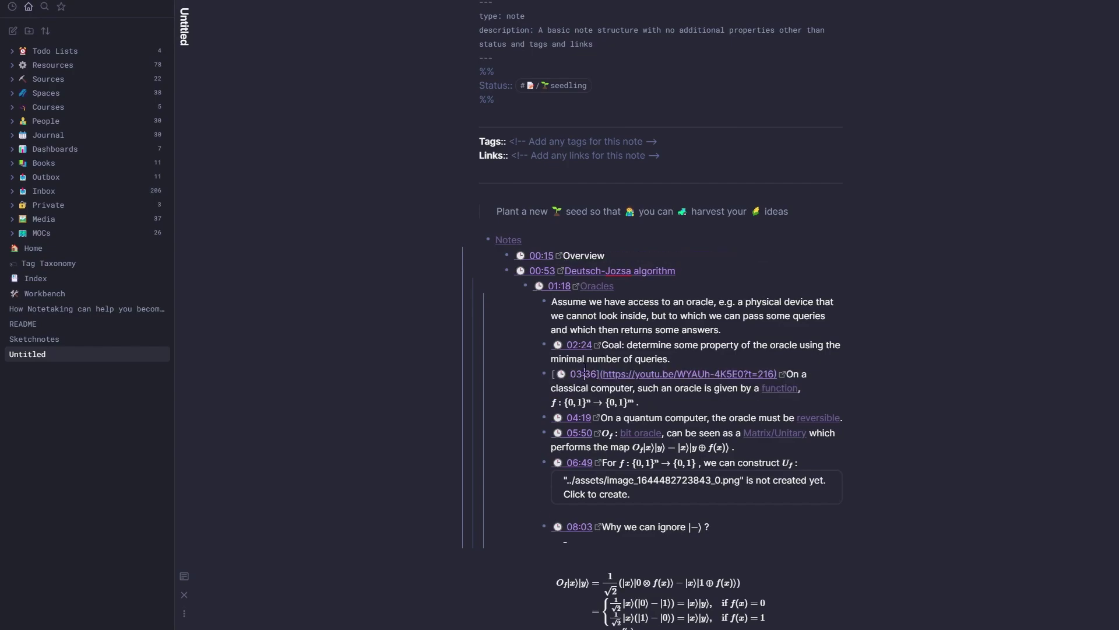
{"action": "left_click", "coordinate": [714, 374]}
{"action": "key", "text": "Up"}
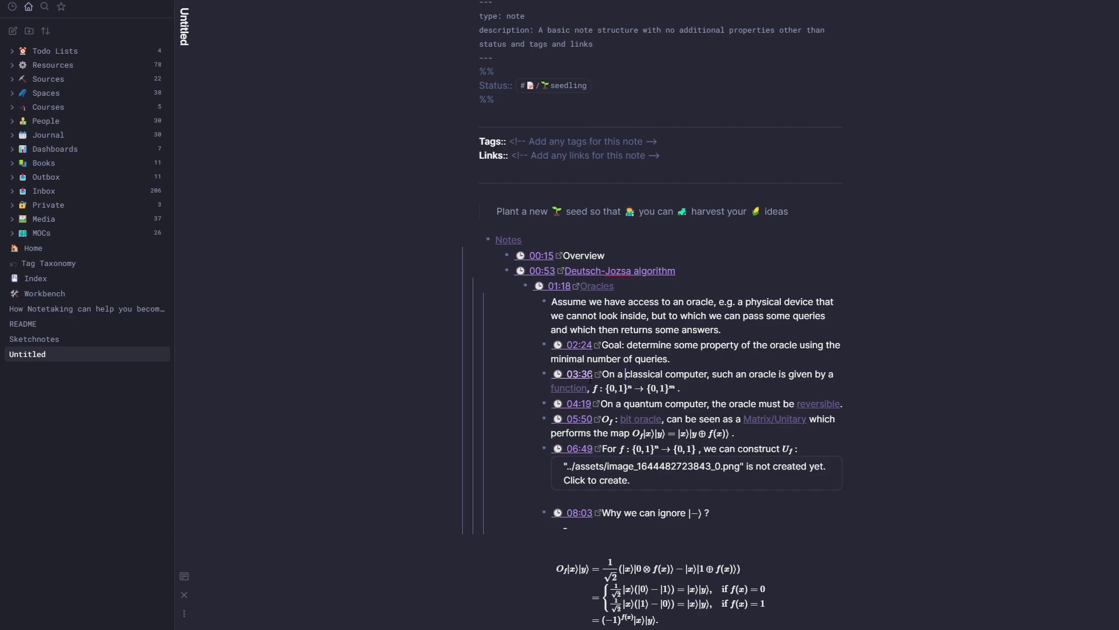
{"action": "left_click", "coordinate": [582, 375], "text": "ctrl"}
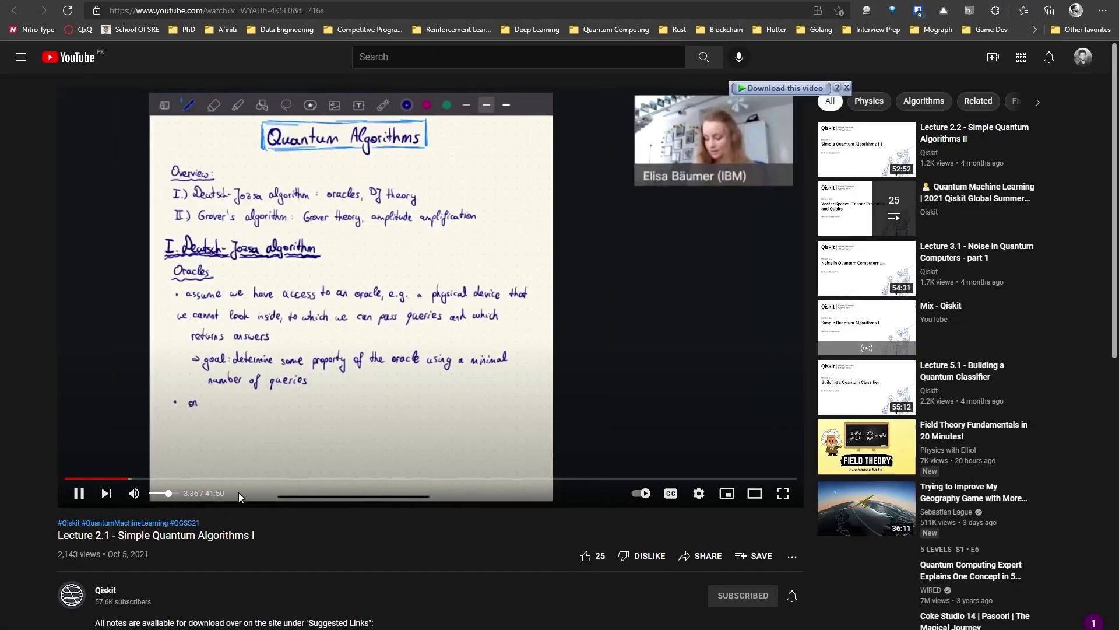
Pause the YouTube lecture at 3:41 and return to the published Logseq Lecture 1_2 page
{"action": "left_click", "coordinate": [306, 233]}
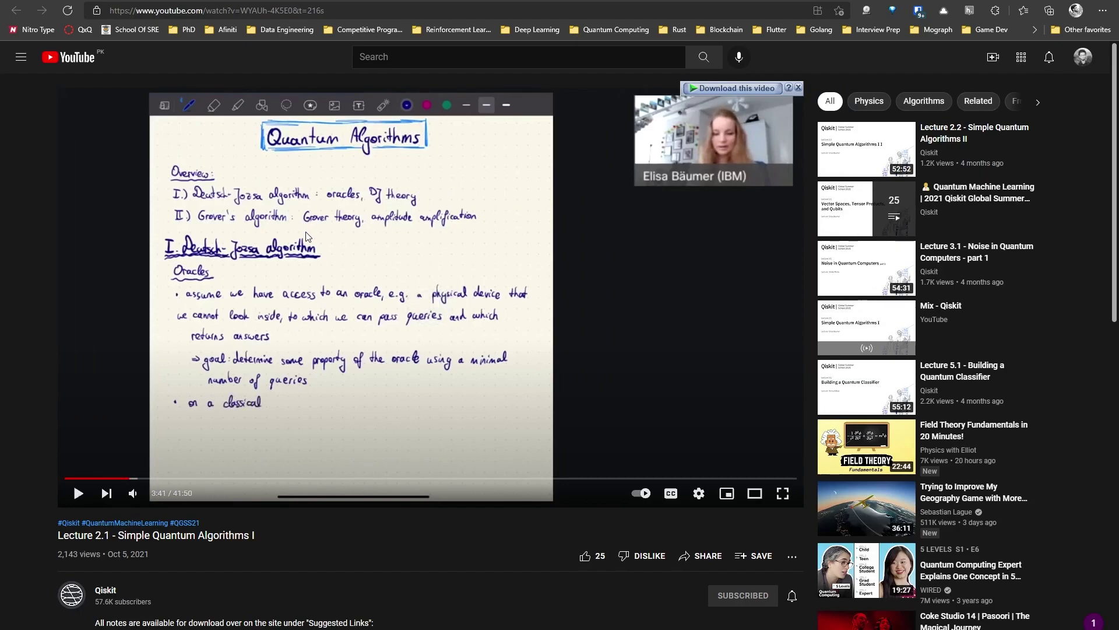
{"action": "key", "text": "ctrl+Tab"}
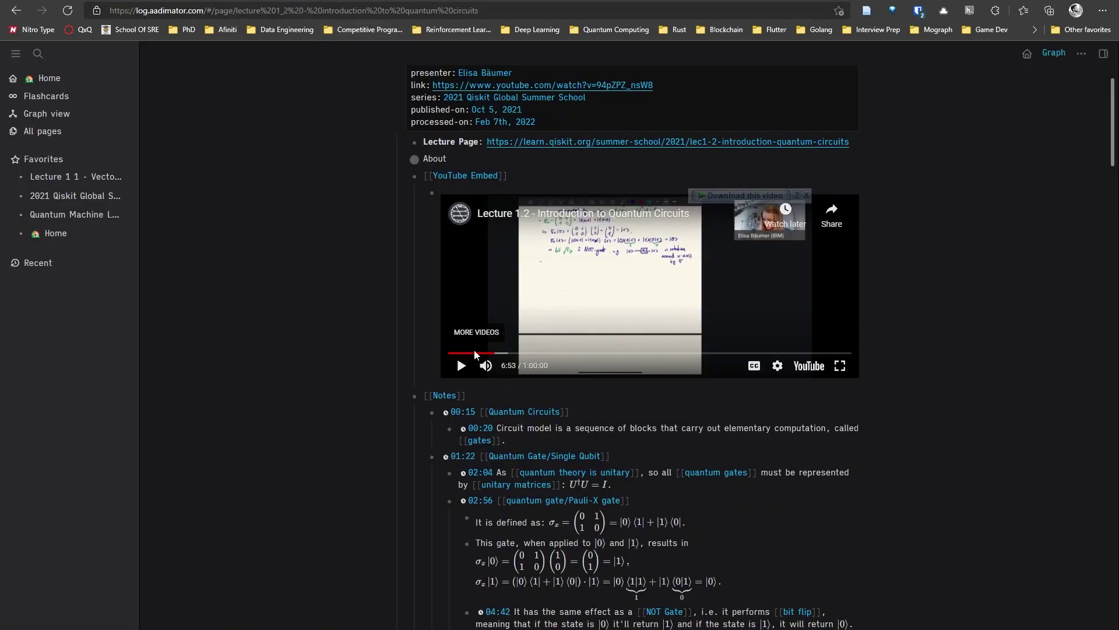
Jump the embedded lecture to 0:15 using the page's 00:15 timestamp link
{"action": "left_click", "coordinate": [462, 412]}
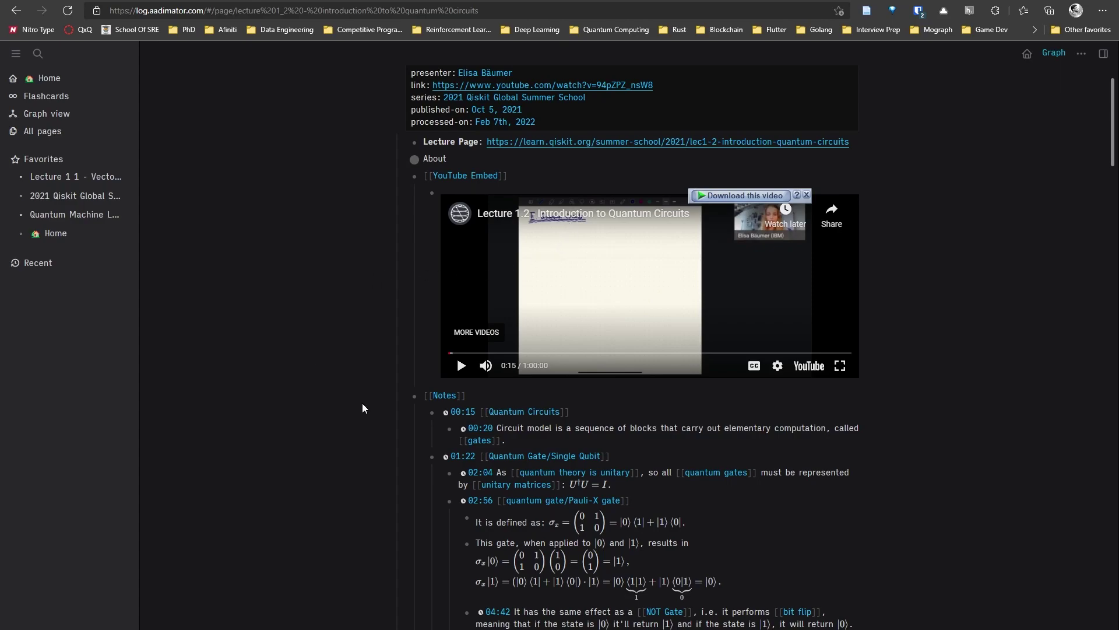
{"action": "scroll", "coordinate": [362, 408], "scroll_direction": "down", "scroll_amount": 3}
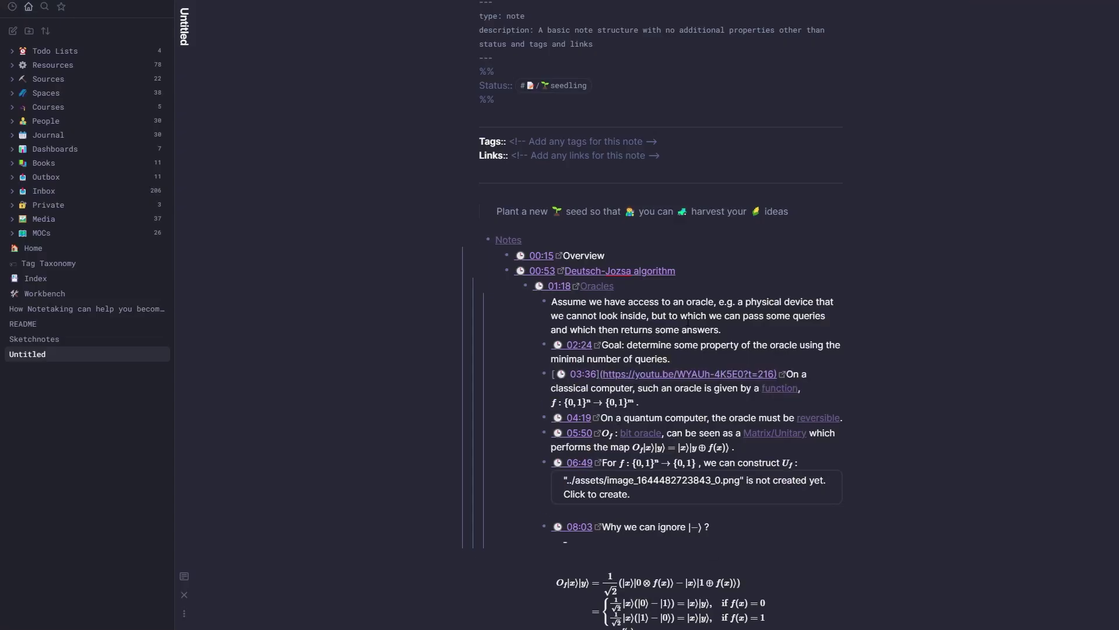
{"action": "left_click", "coordinate": [688, 315]}
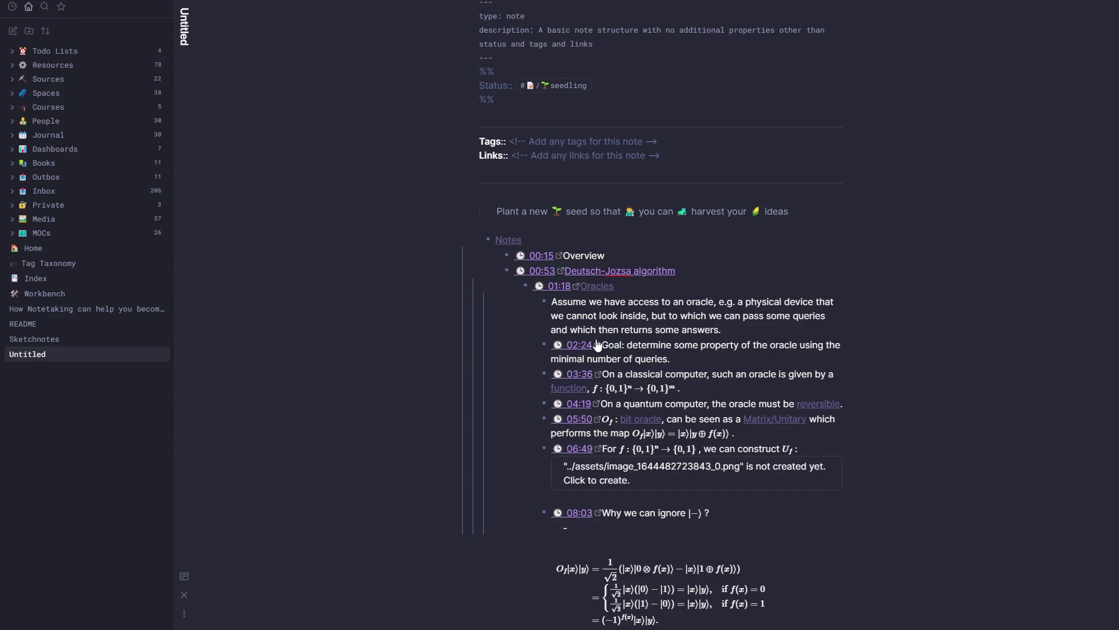
{"action": "key", "text": "alt+Tab"}
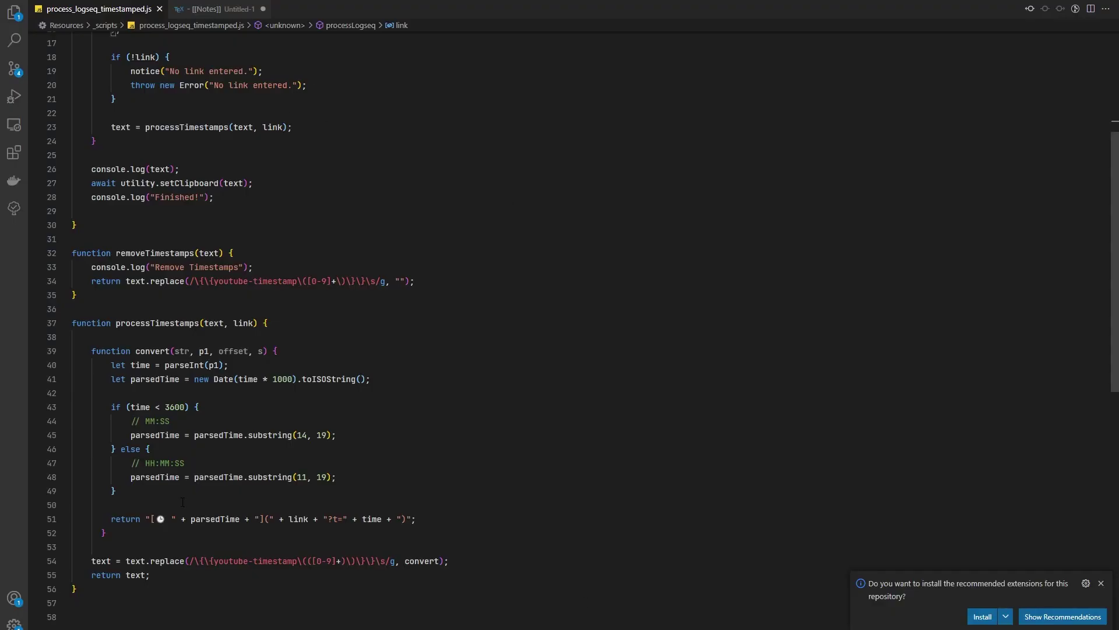
{"action": "key", "text": "alt+Tab"}
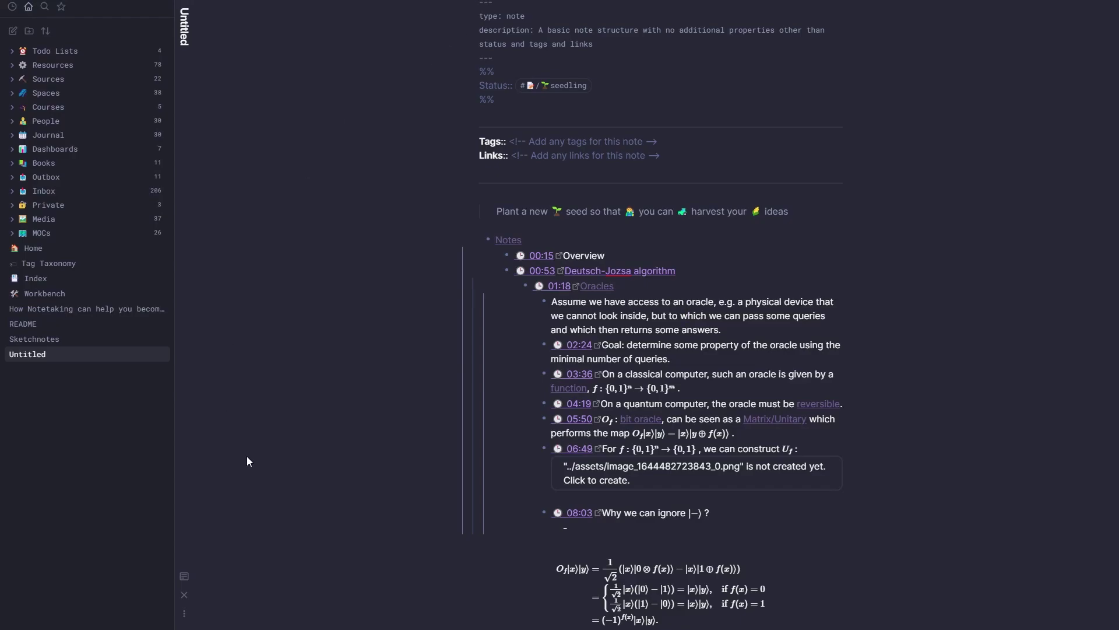
Look up QuickAdd in the community plugin browser, then open QuickAdd's settings listing its three choices
{"action": "key", "text": "ctrl+comma"}
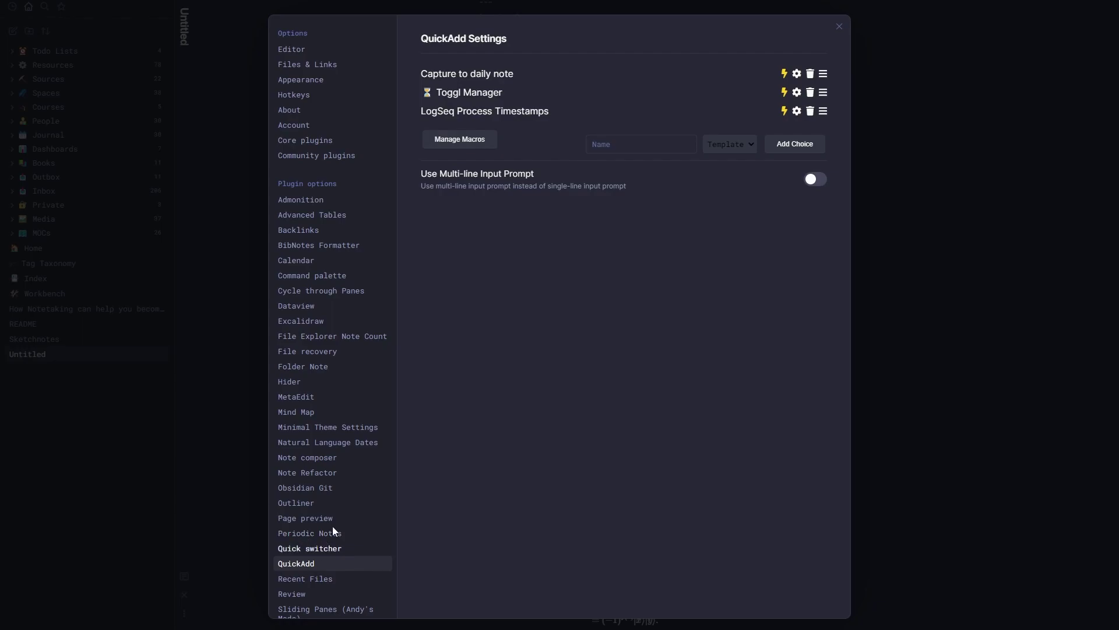
{"action": "left_click", "coordinate": [331, 155]}
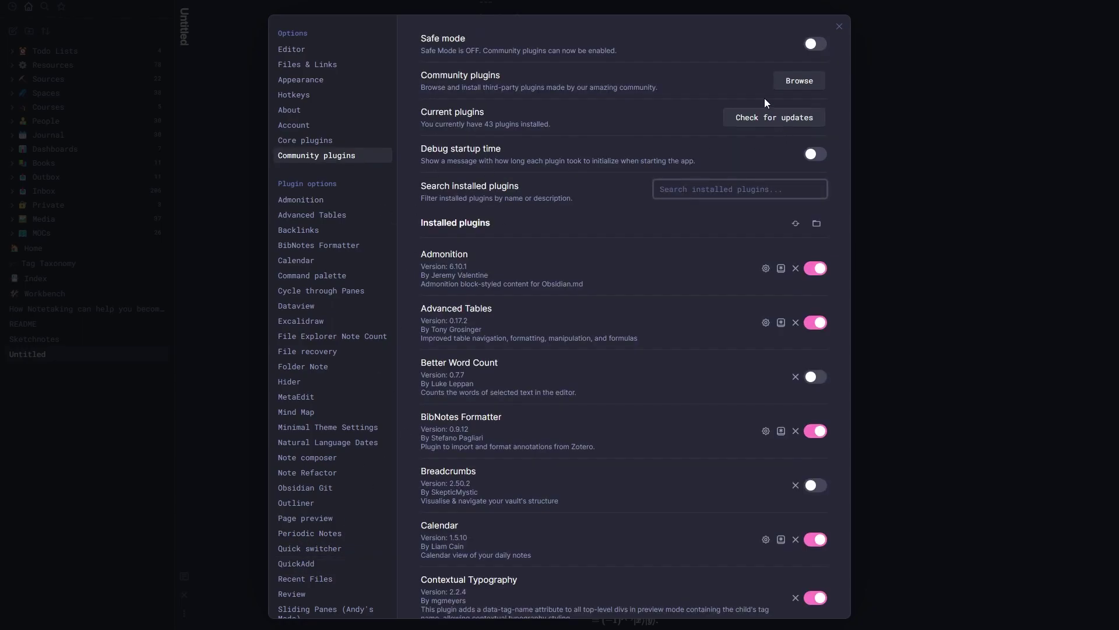
{"action": "left_click", "coordinate": [798, 85]}
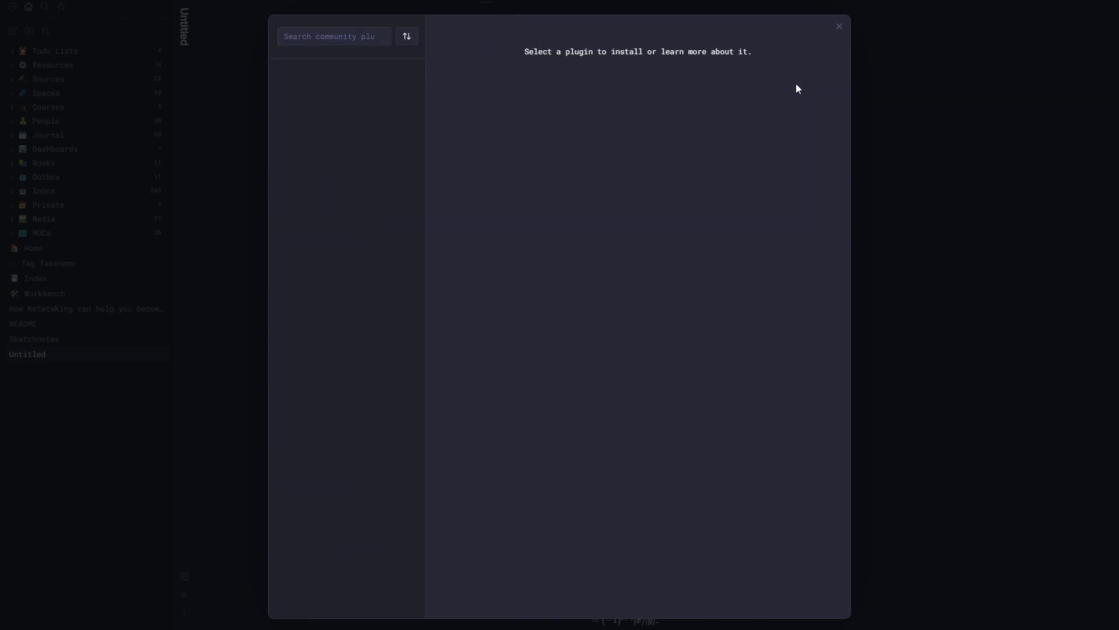
{"action": "type", "text": "quick"}
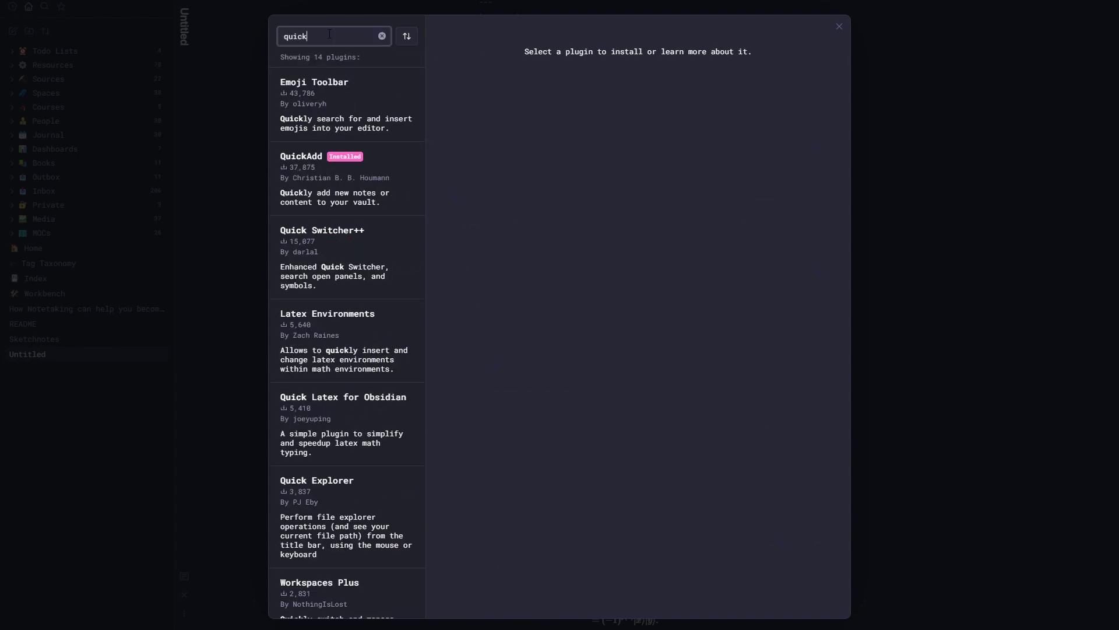
{"action": "left_click", "coordinate": [393, 183]}
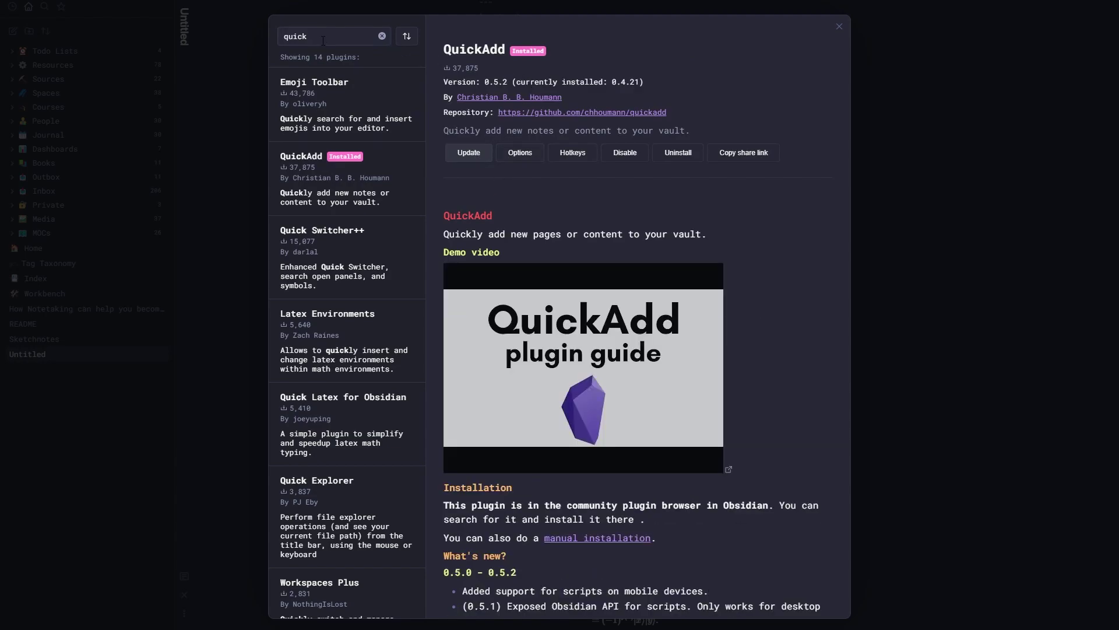
{"action": "left_click", "coordinate": [839, 27]}
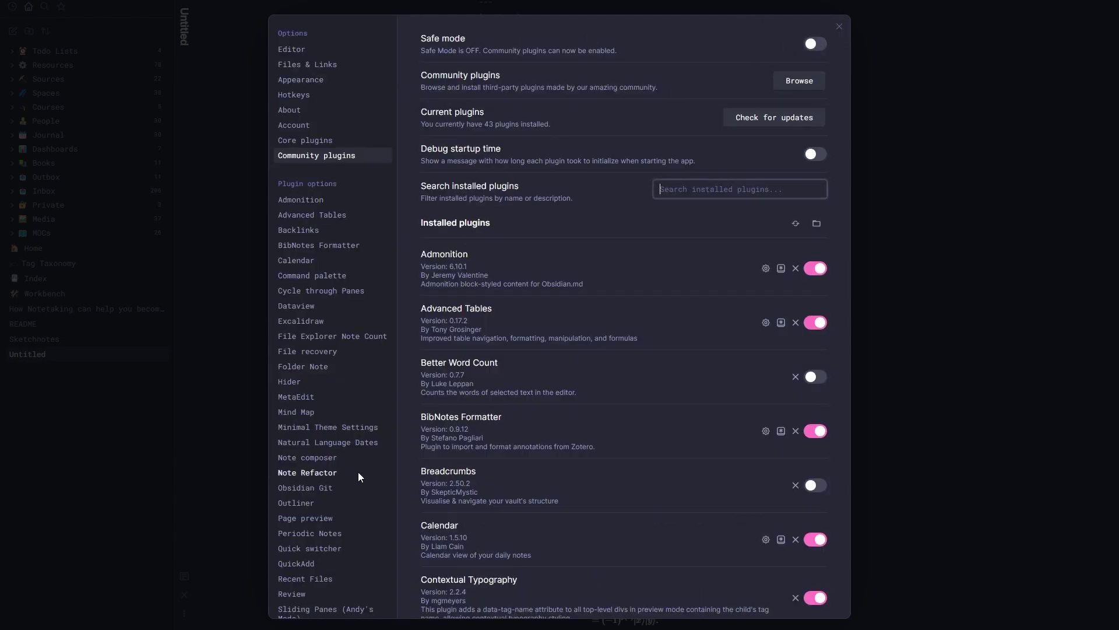
{"action": "left_click", "coordinate": [300, 564]}
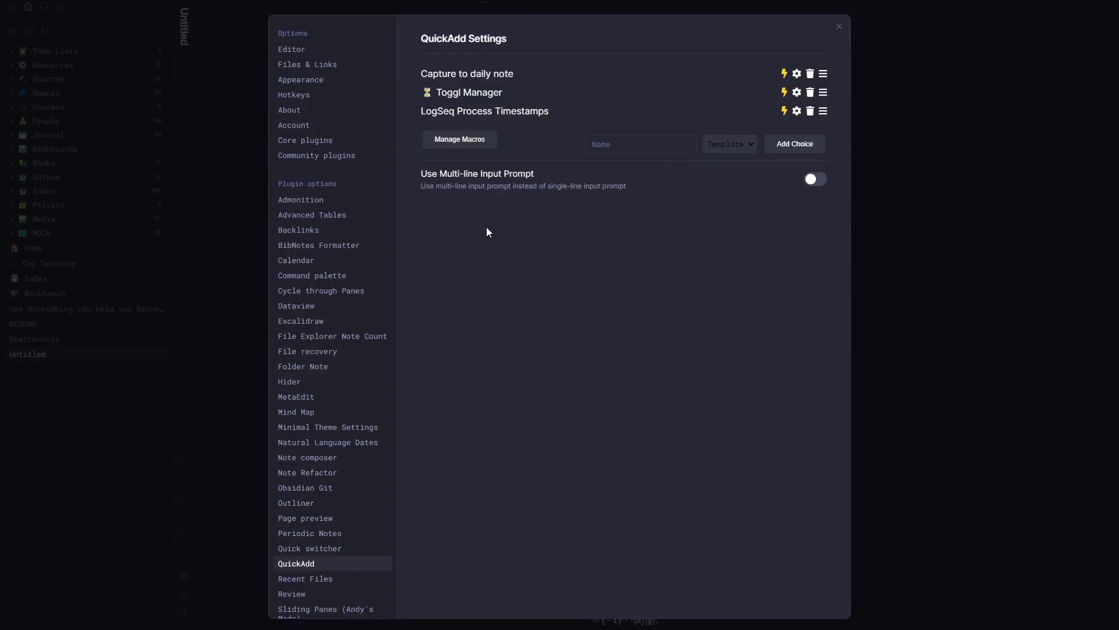
Delete the old LogSeq Process macro and add a new empty macro named 'LogSeq Process'
{"action": "left_click", "coordinate": [460, 141]}
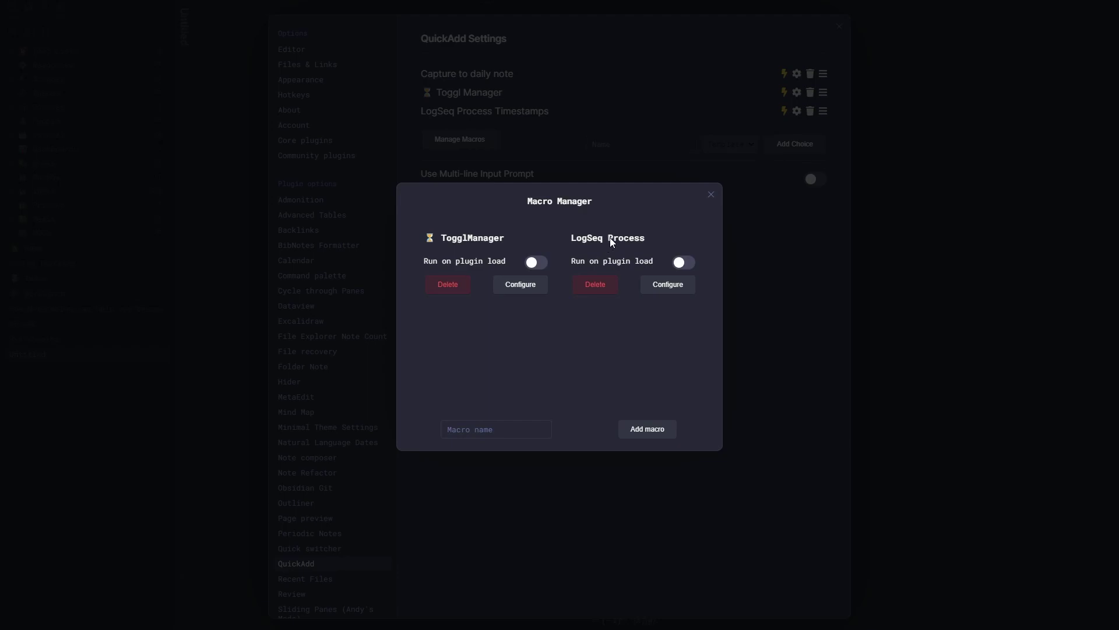
{"action": "left_click", "coordinate": [602, 288]}
{"action": "left_click", "coordinate": [481, 430]}
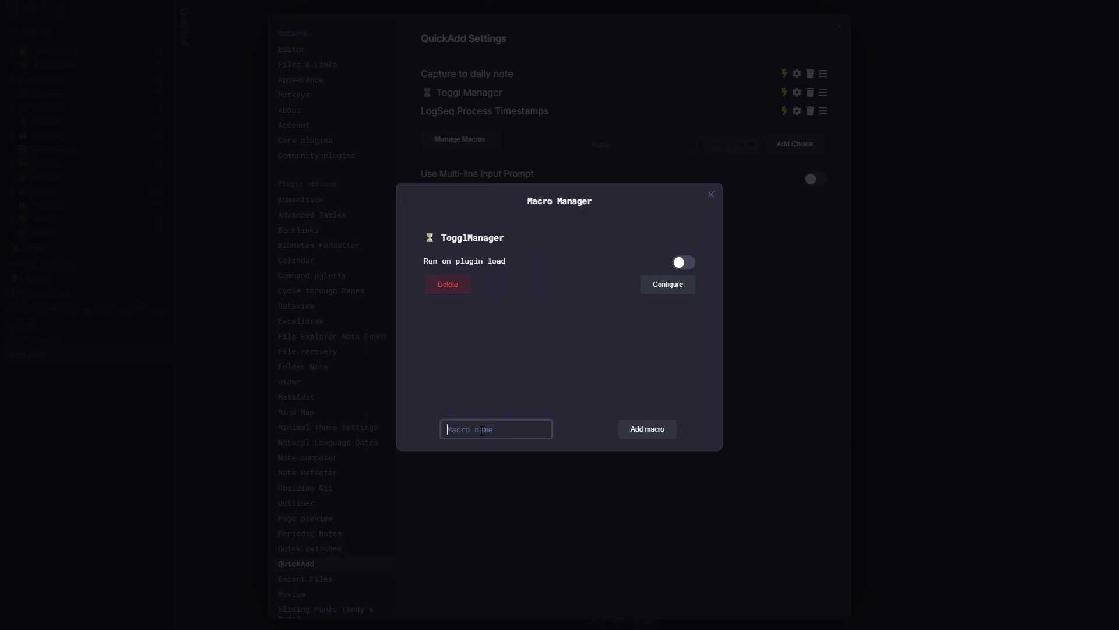
{"action": "type", "text": "LogSeq Process"}
{"action": "left_click", "coordinate": [499, 389]}
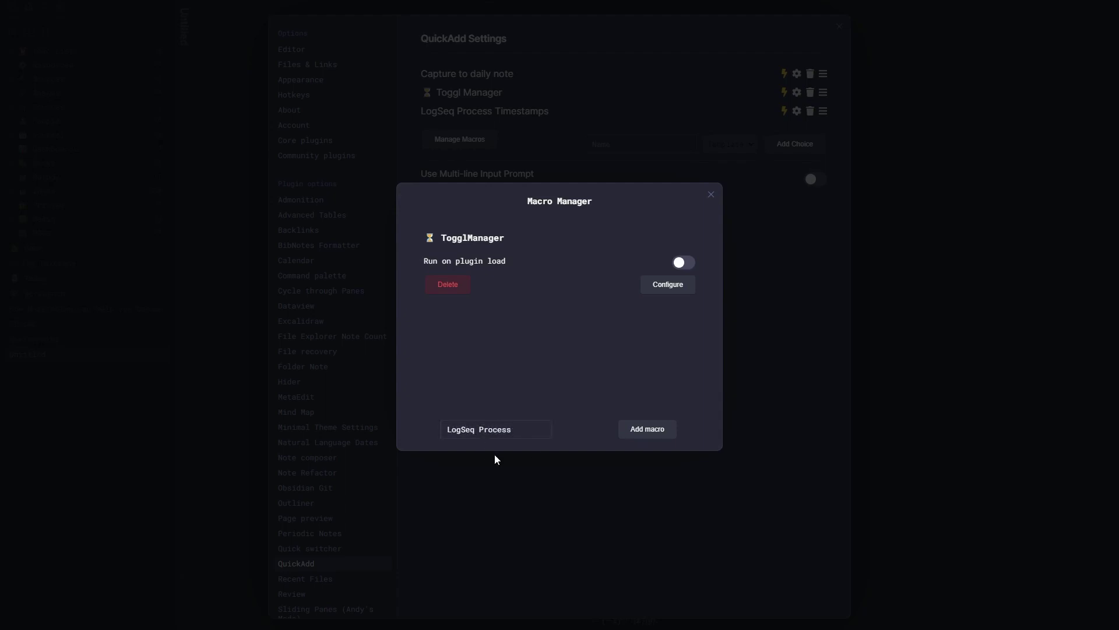
{"action": "left_click", "coordinate": [651, 433]}
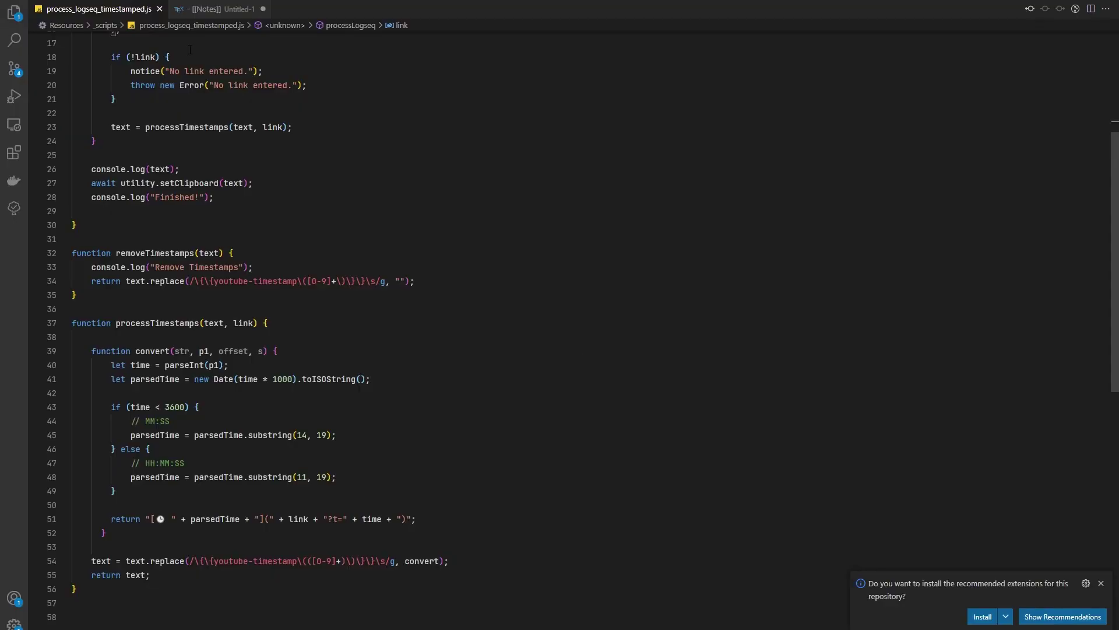
Review the timestamp script's code, then close the Macro Manager and the settings
{"action": "left_click", "coordinate": [236, 122]}
{"action": "scroll", "coordinate": [212, 383], "scroll_direction": "up", "scroll_amount": 5}
{"action": "scroll", "coordinate": [216, 362], "scroll_direction": "up", "scroll_amount": 1}
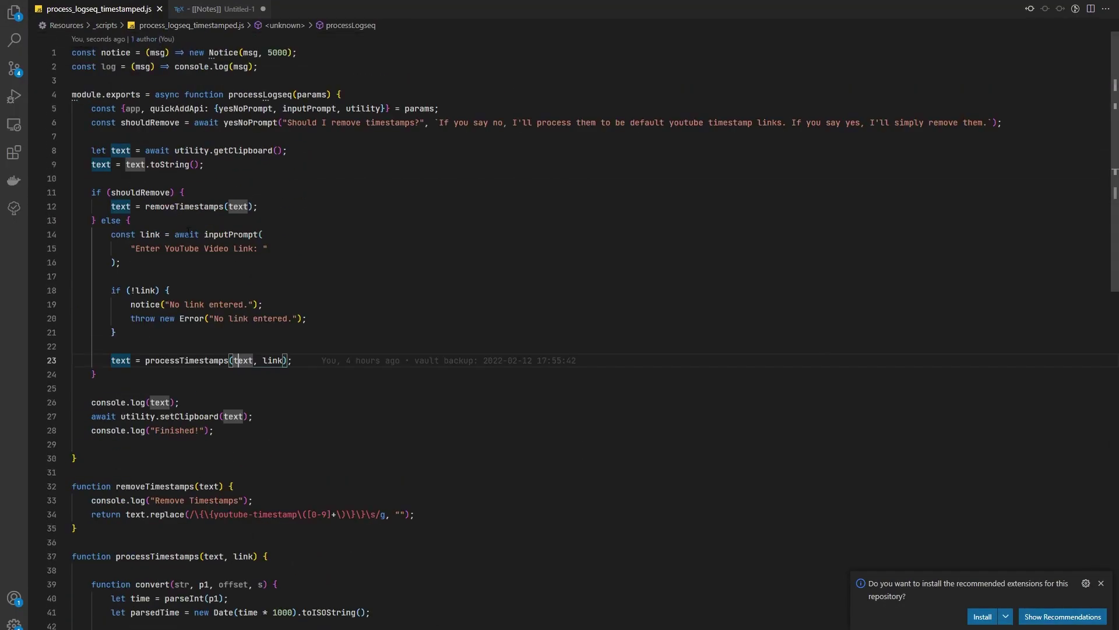
{"action": "left_click", "coordinate": [463, 235]}
{"action": "key", "text": "ctrl+a"}
{"action": "left_click", "coordinate": [467, 262]}
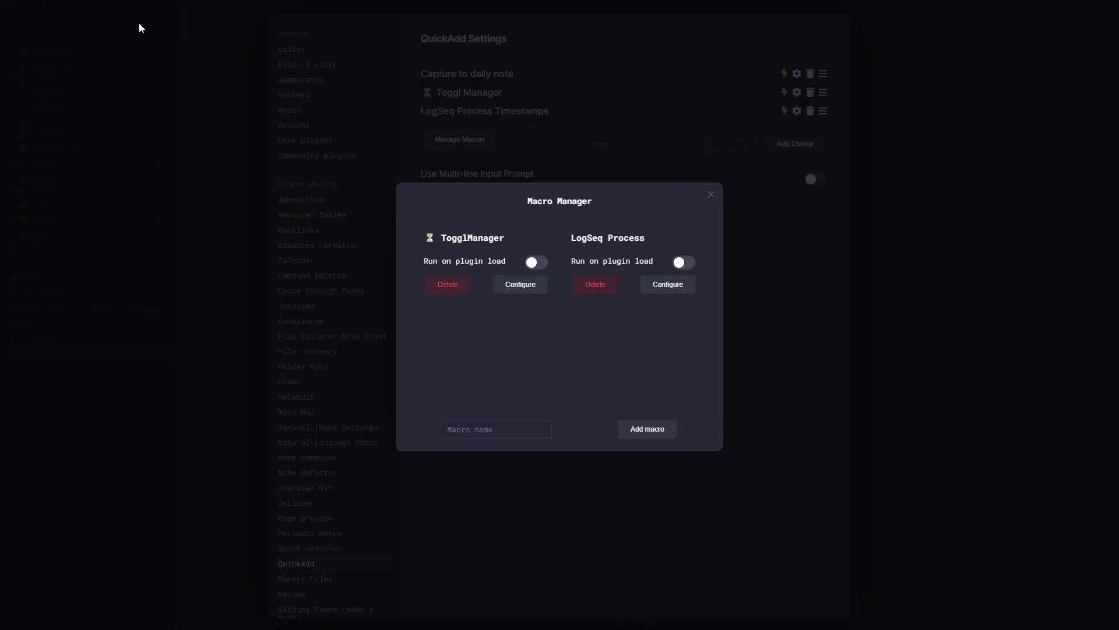
{"action": "left_click", "coordinate": [711, 194]}
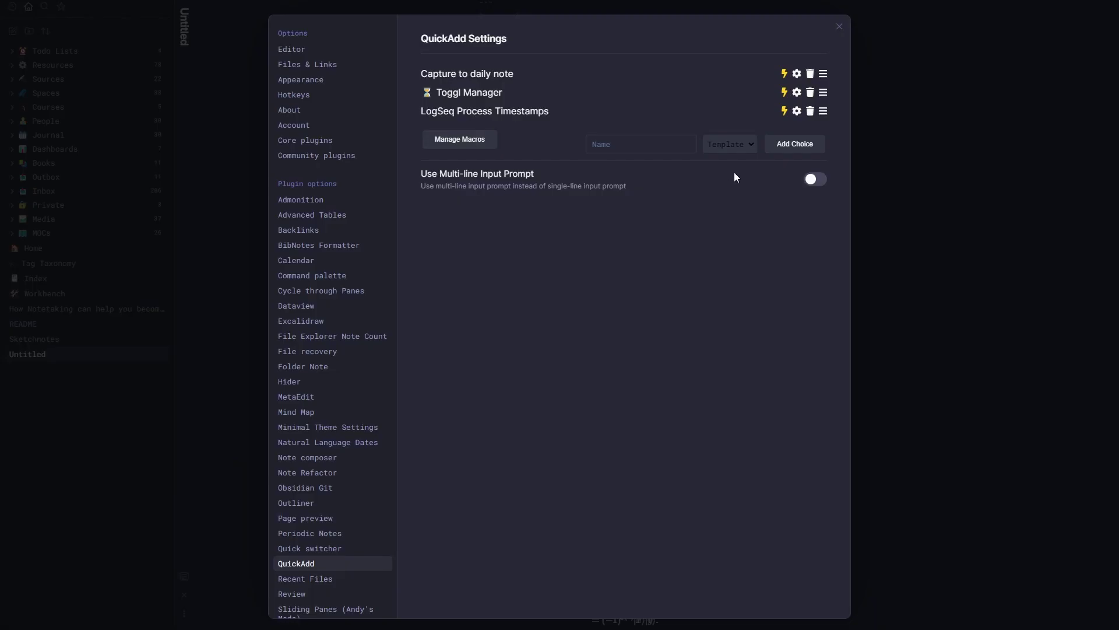
{"action": "left_click", "coordinate": [838, 27]}
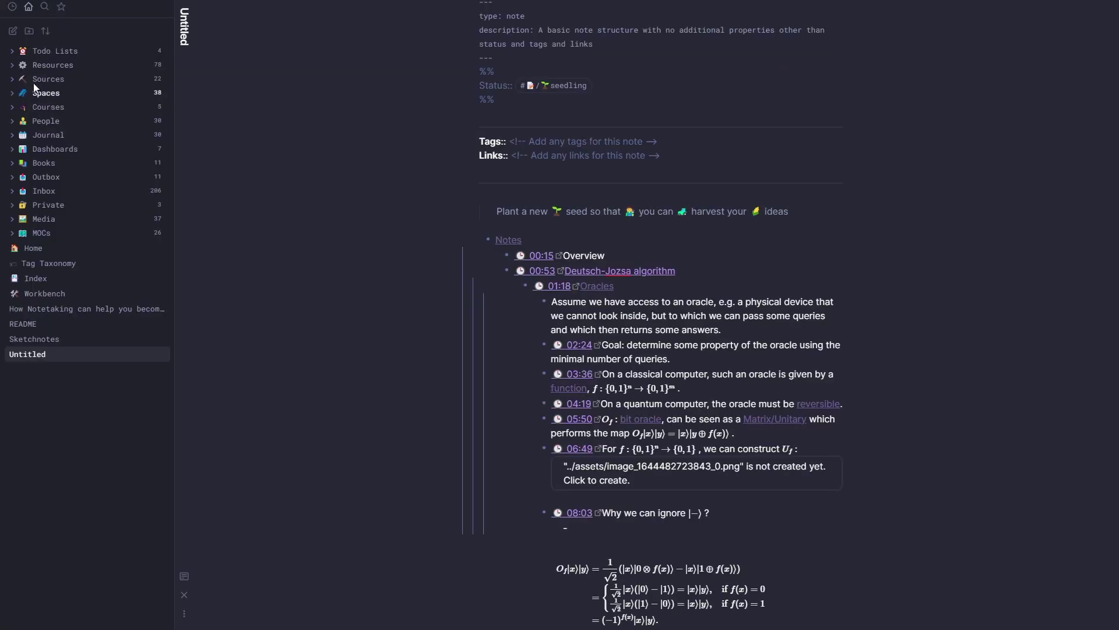
Expand the Resources folder and its _scripts subfolder in the file explorer
{"action": "left_click", "coordinate": [11, 66]}
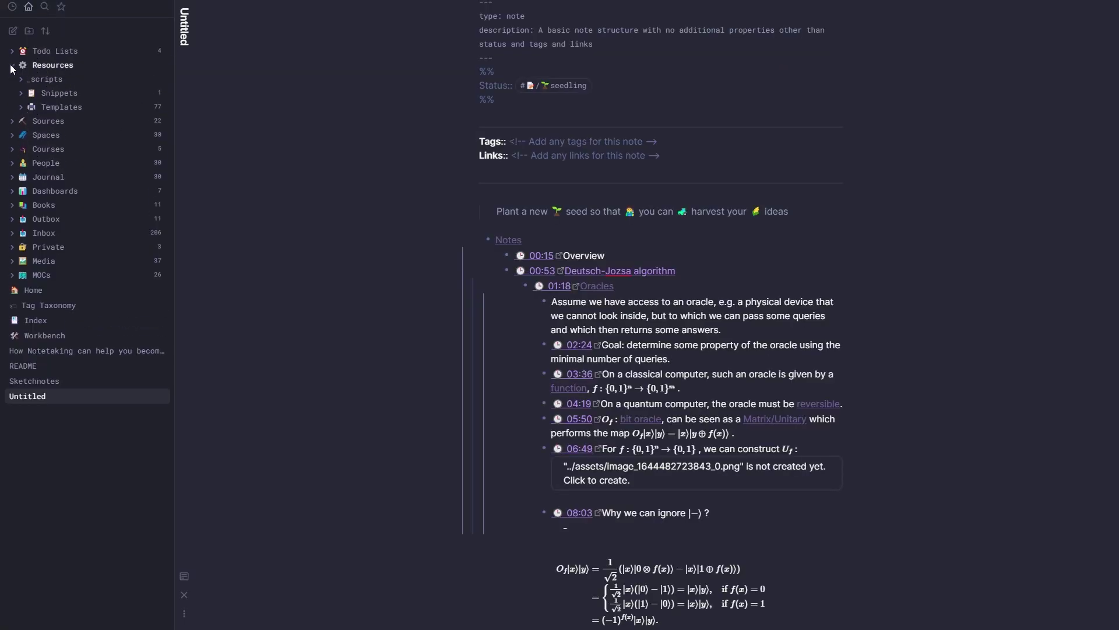
{"action": "left_click", "coordinate": [35, 80]}
In VS Code, locate process_logseq_timestamped.js under Resources/_scripts, then return to Obsidian
{"action": "mouse_move", "coordinate": [508, 629]}
{"action": "key", "text": "alt+Tab"}
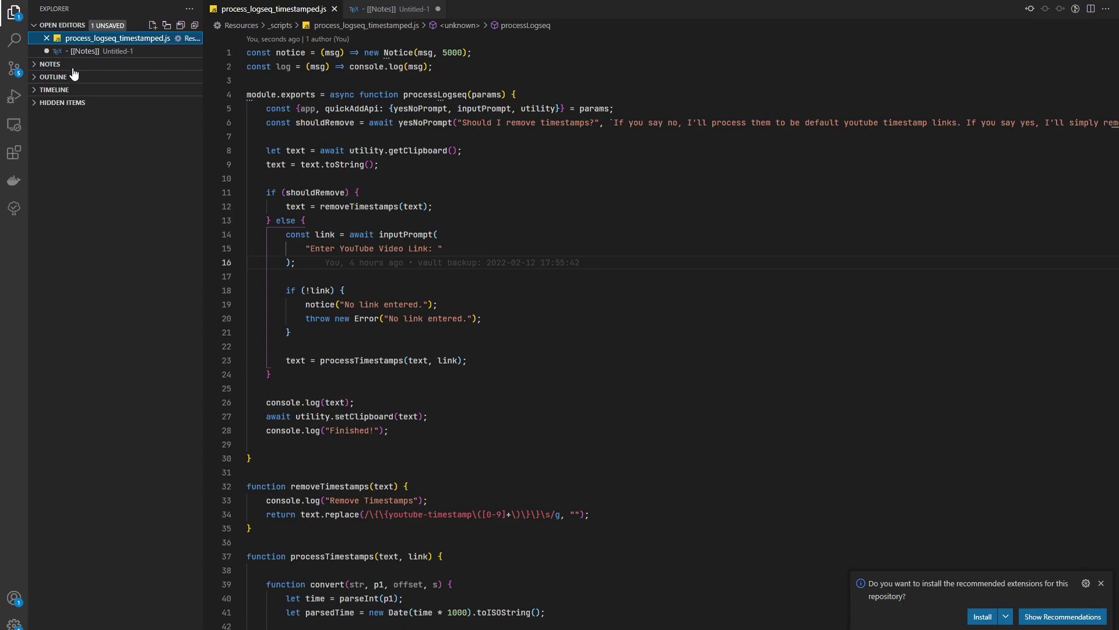
{"action": "left_click", "coordinate": [34, 65]}
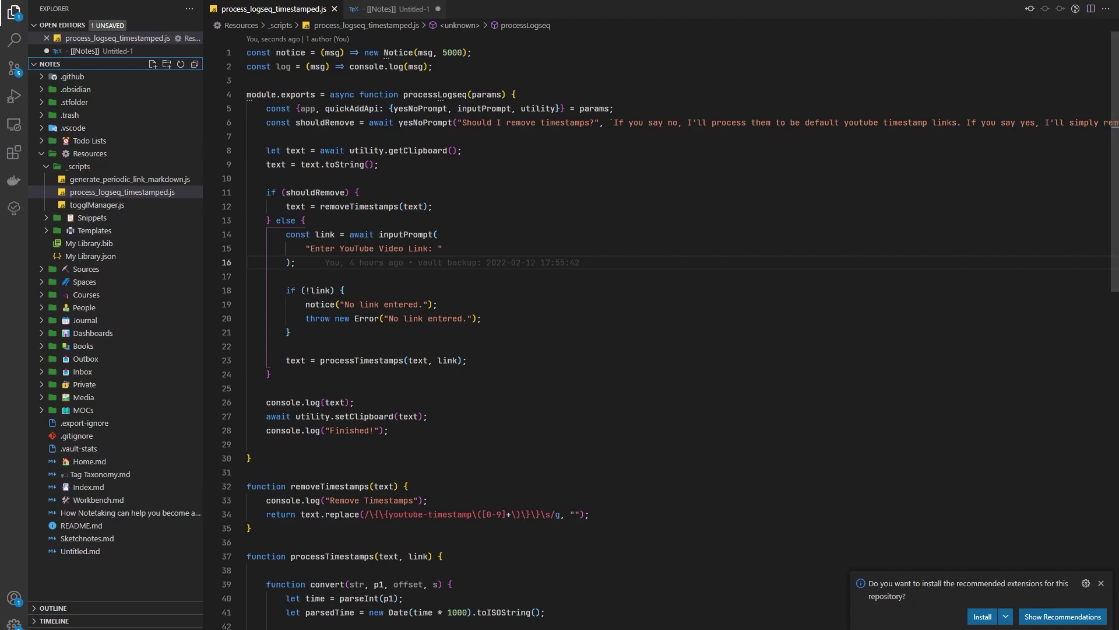
{"action": "key", "text": "alt+Tab"}
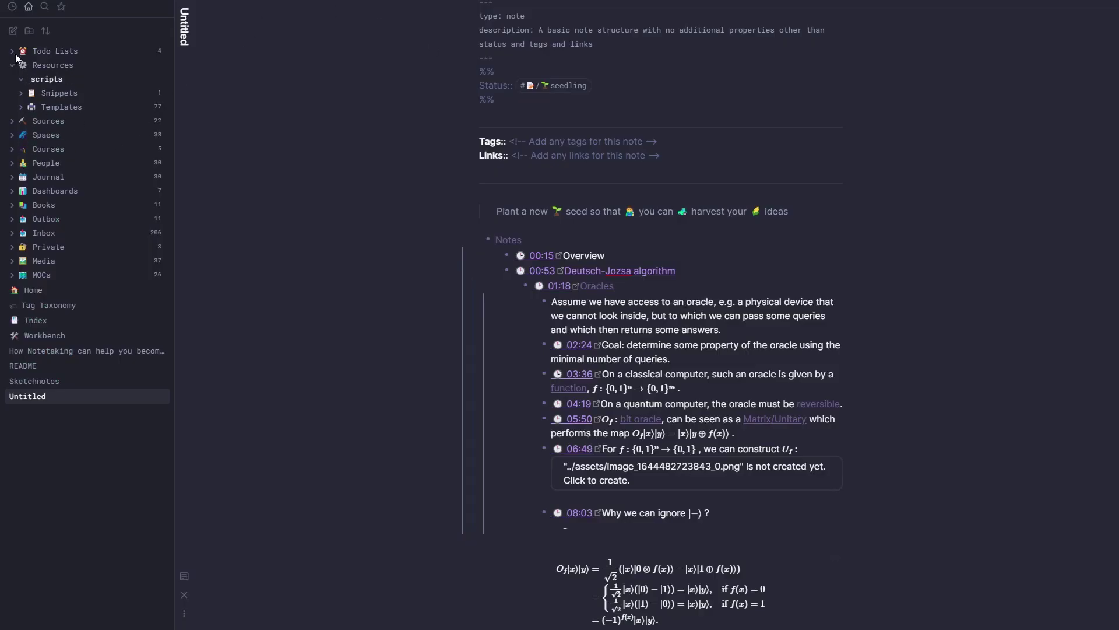
Add the process_logseq_timestamped user script to the LogSeq Process macro
{"action": "left_click", "coordinate": [18, 66]}
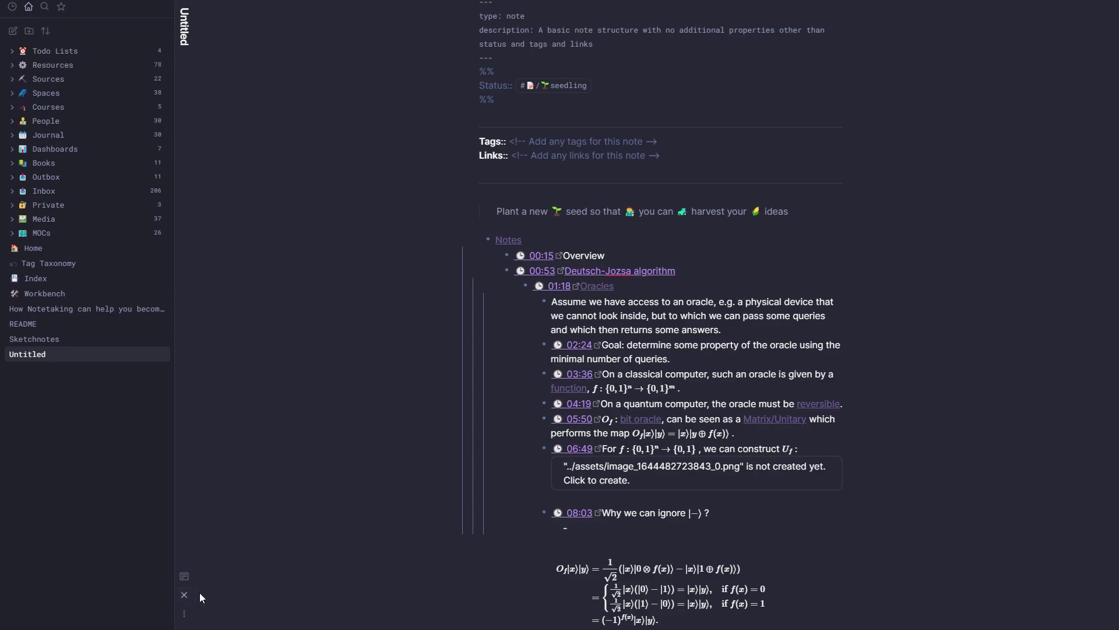
{"action": "key", "text": "ctrl+comma"}
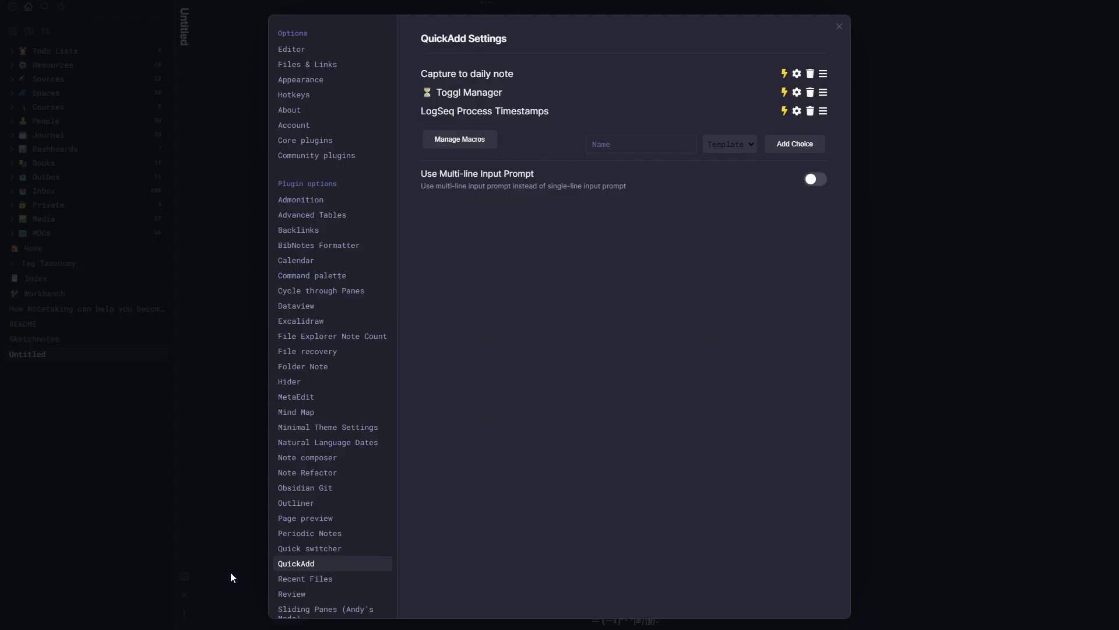
{"action": "left_click", "coordinate": [472, 140]}
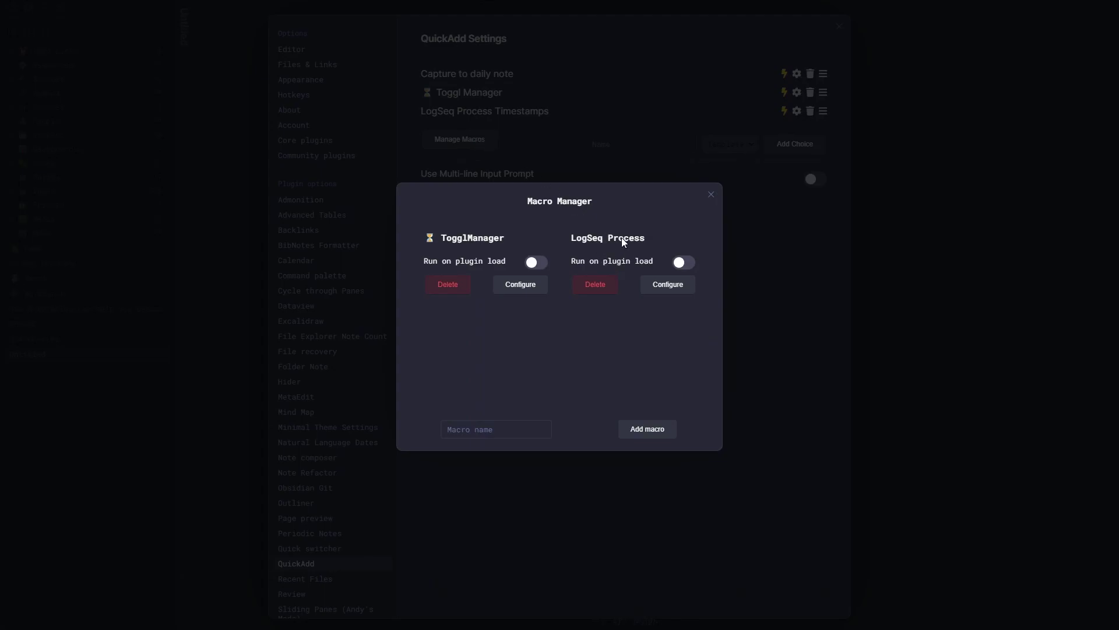
{"action": "left_click", "coordinate": [662, 285]}
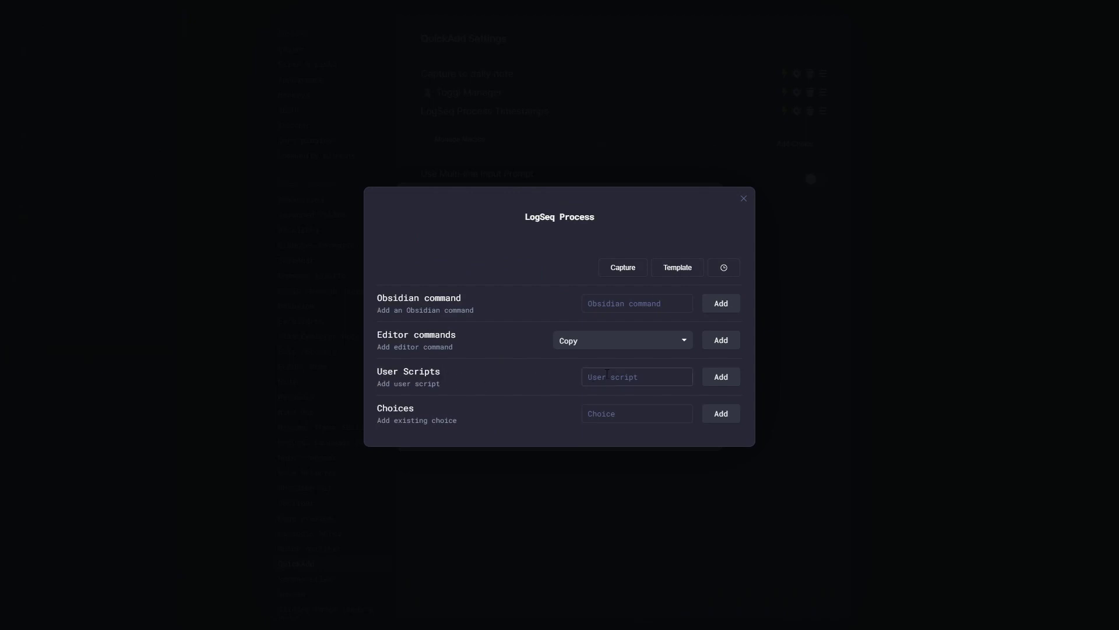
{"action": "left_click", "coordinate": [655, 376]}
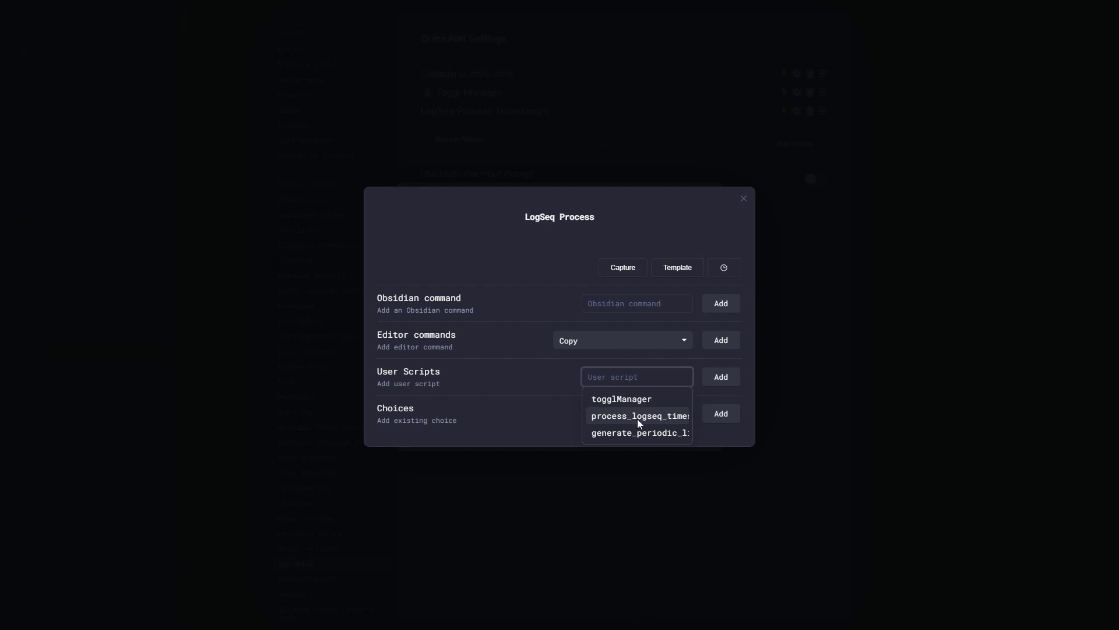
{"action": "left_click", "coordinate": [639, 421]}
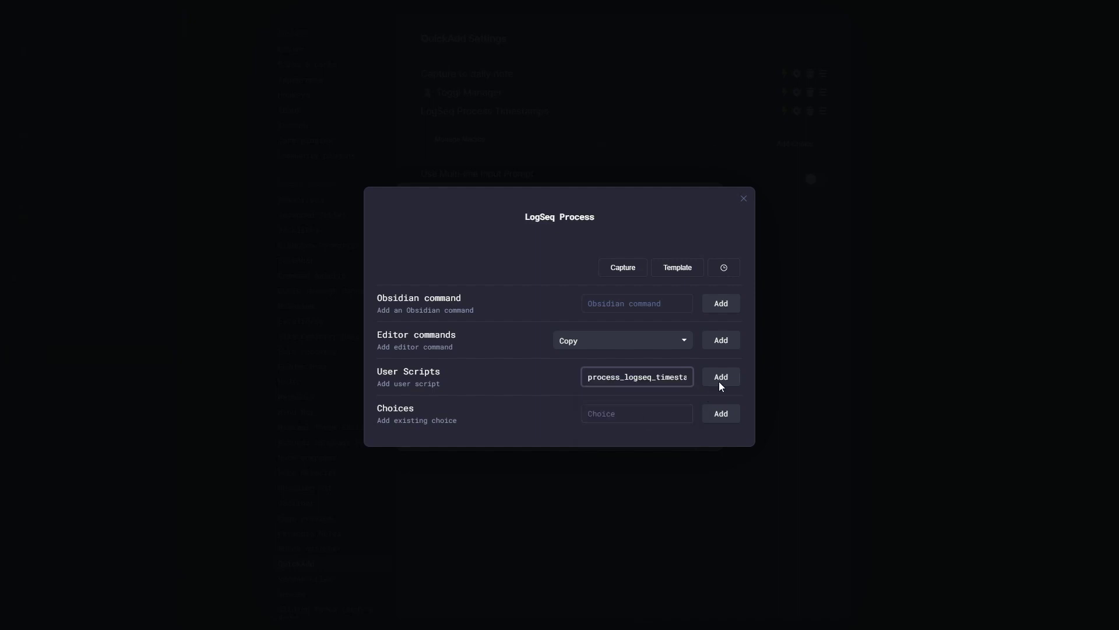
{"action": "left_click", "coordinate": [721, 383]}
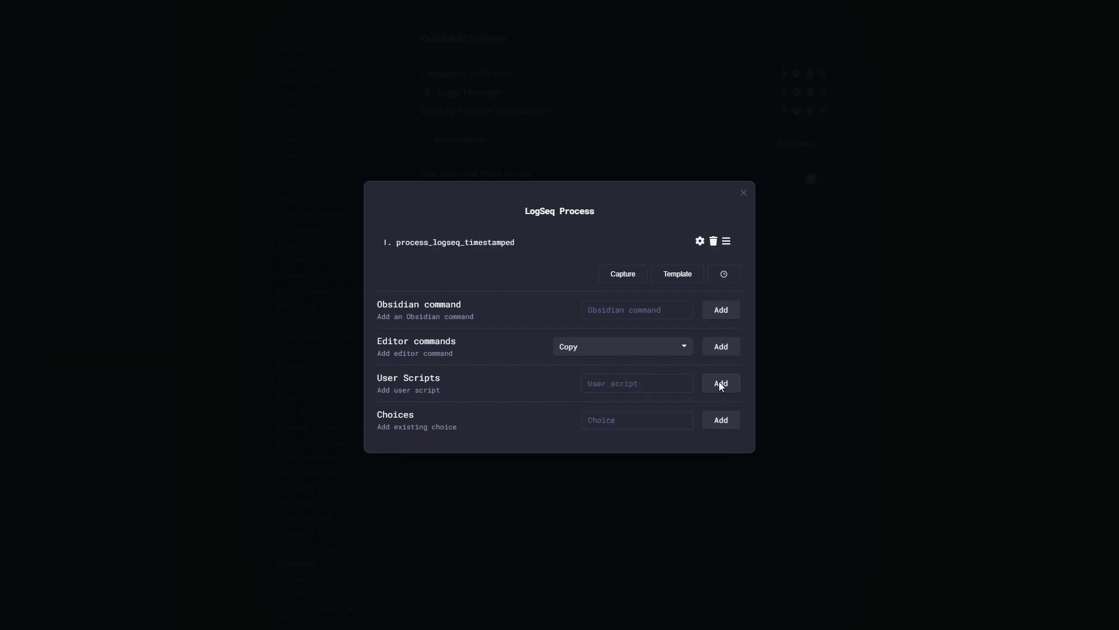
Close the macro dialogs and start deleting the LogSeq Process Timestamps choice
{"action": "left_click", "coordinate": [742, 194]}
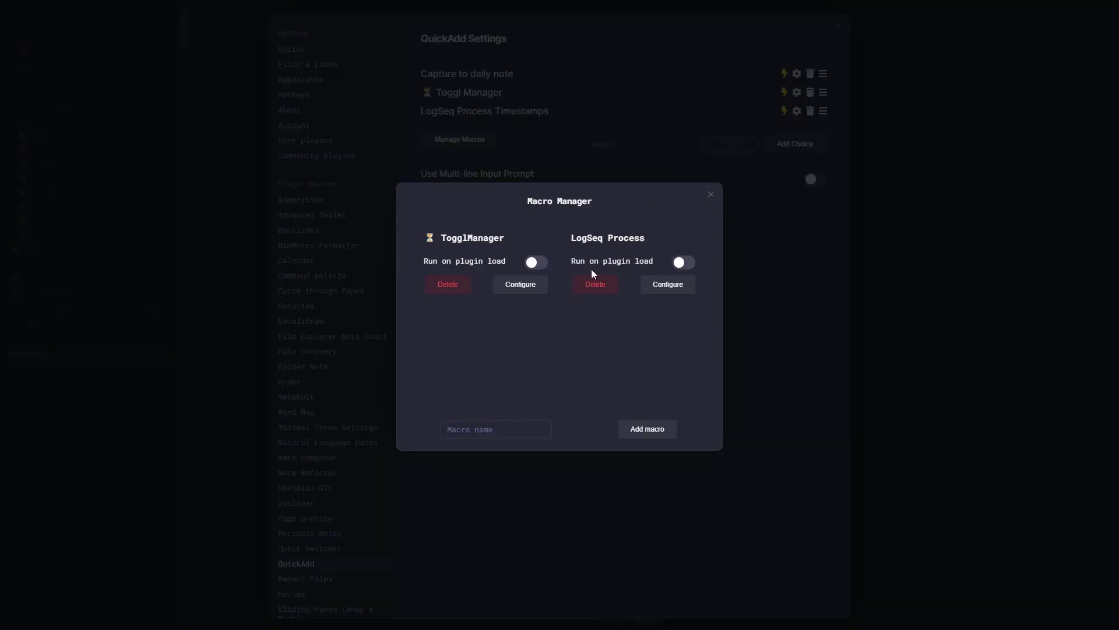
{"action": "left_click", "coordinate": [710, 194]}
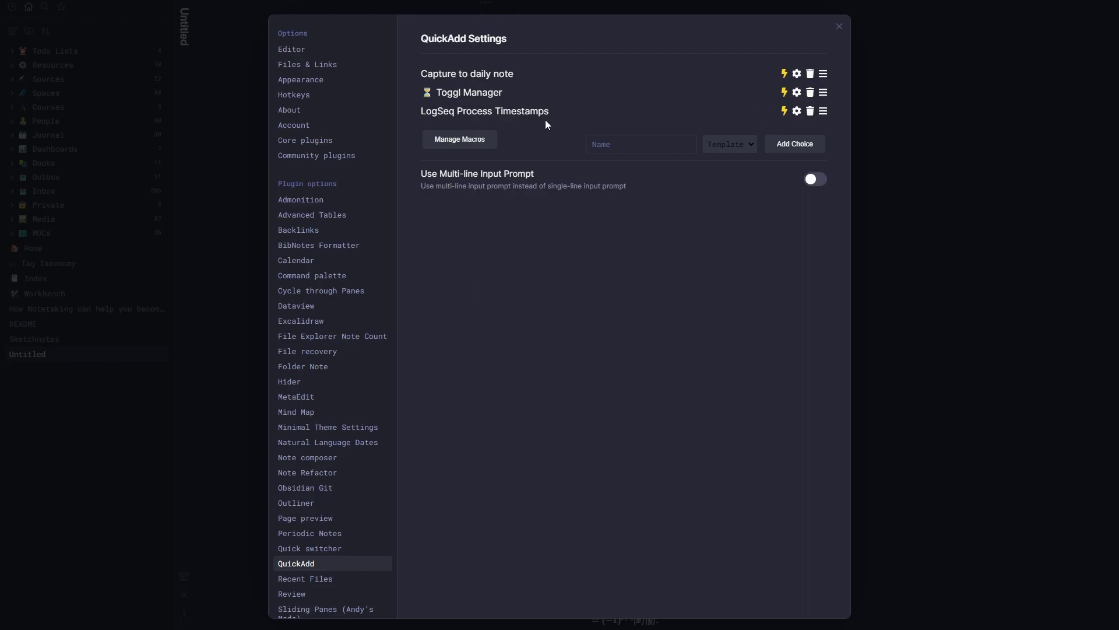
{"action": "left_click", "coordinate": [810, 111]}
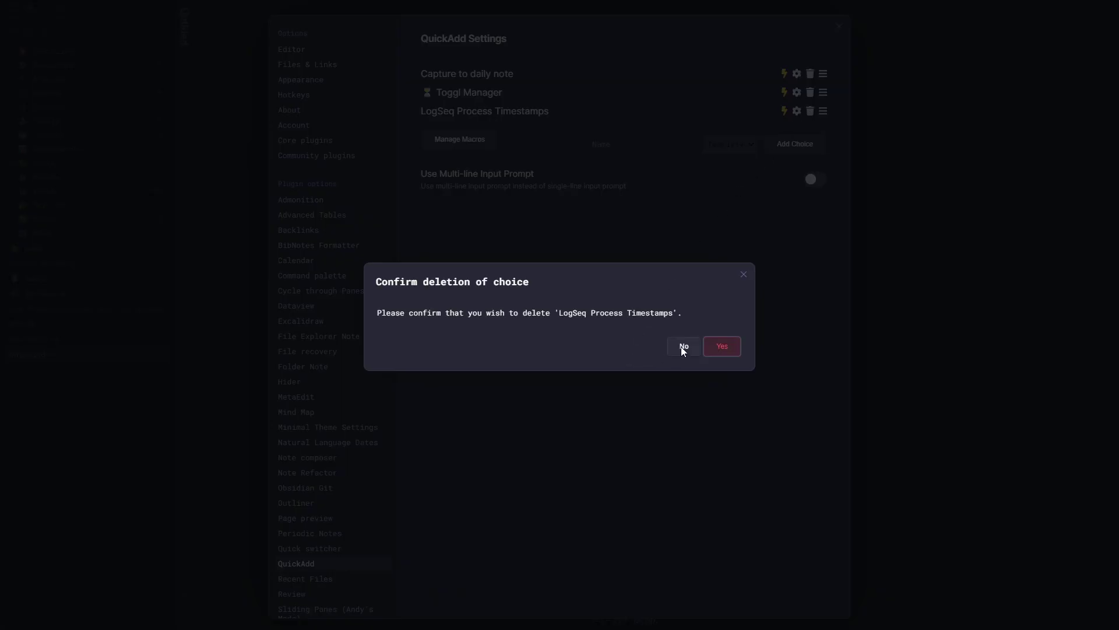
Confirm the deletion and recreate a macro choice named 'LogSeq Process Timestamps'
{"action": "left_click", "coordinate": [719, 349]}
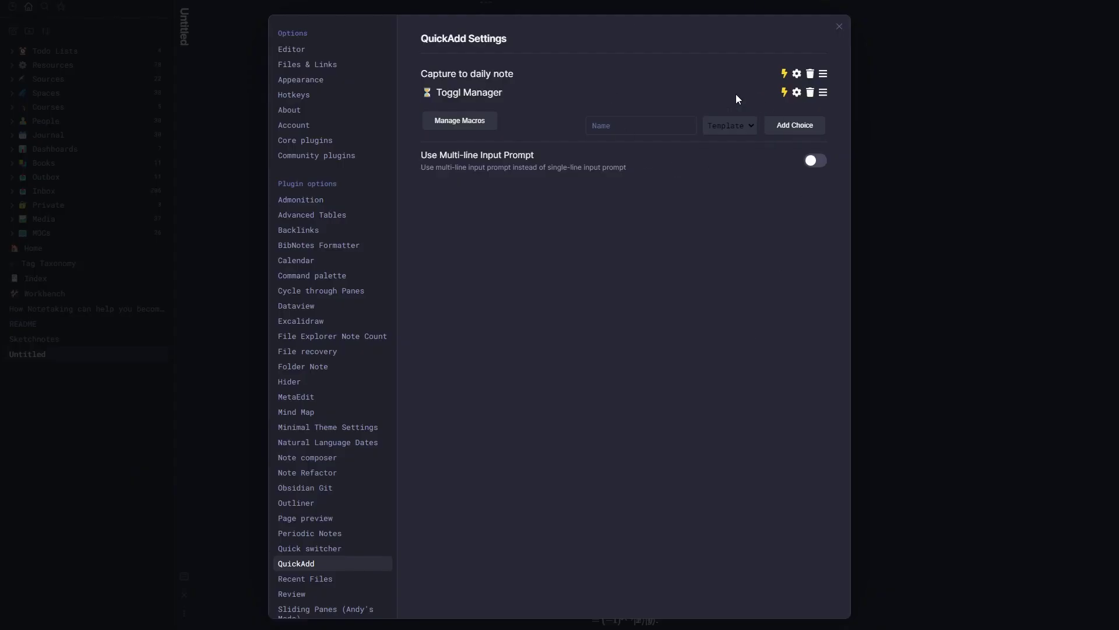
{"action": "key", "text": "Tab"}
{"action": "type", "text": "L"}
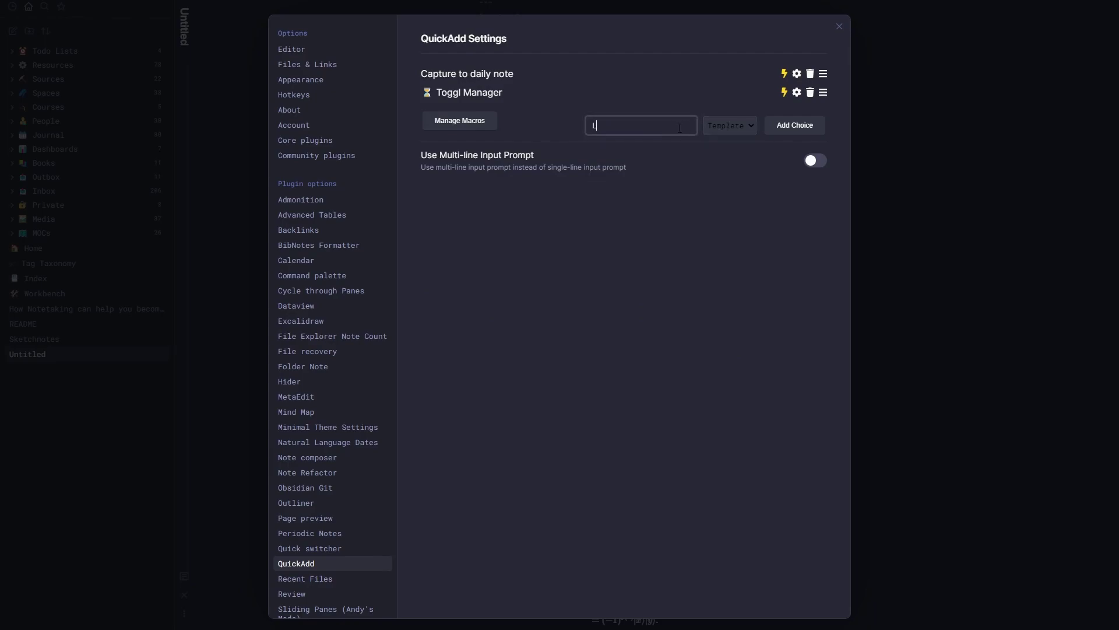
{"action": "type", "text": "ogSeq Process Timestamps"}
{"action": "left_click", "coordinate": [731, 124]}
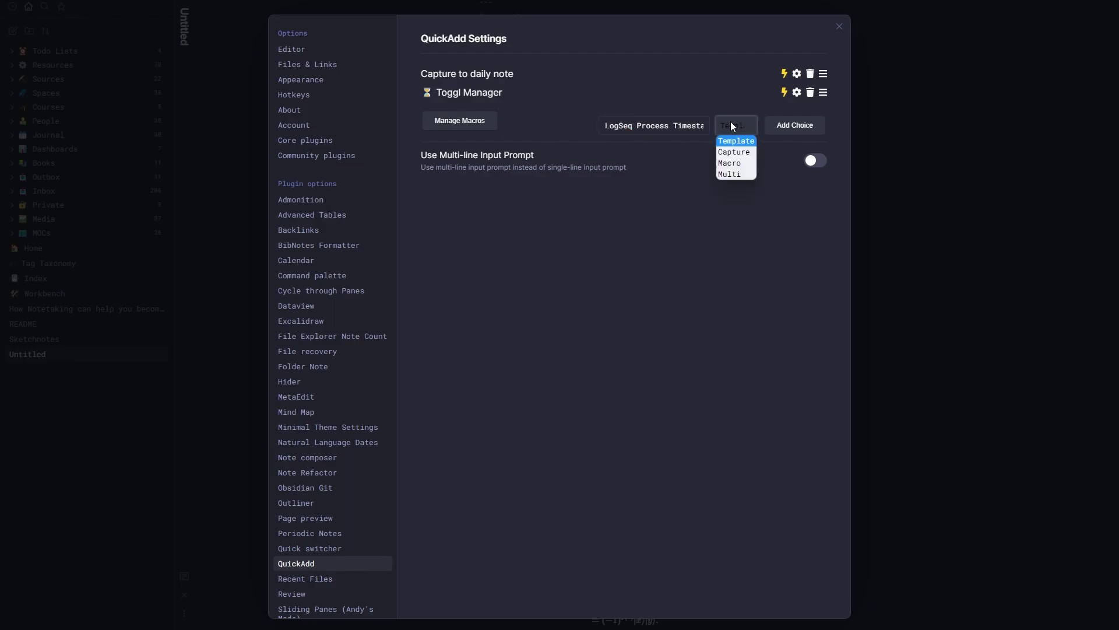
{"action": "left_click", "coordinate": [807, 129]}
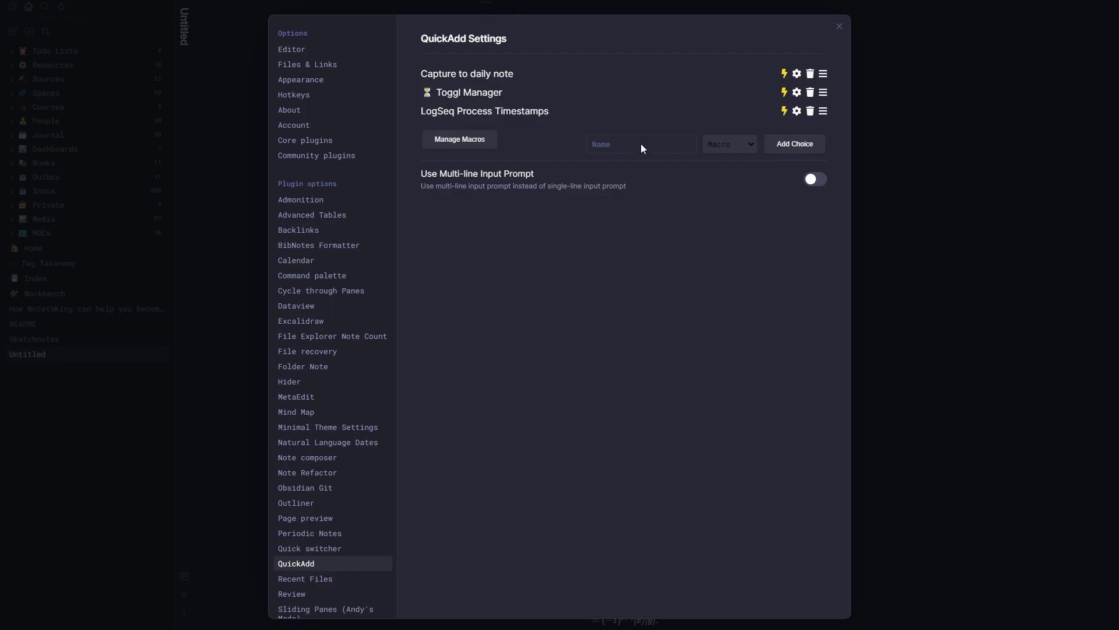
Point the LogSeq Process Timestamps choice at the LogSeq Process macro and close the settings
{"action": "left_click", "coordinate": [796, 111]}
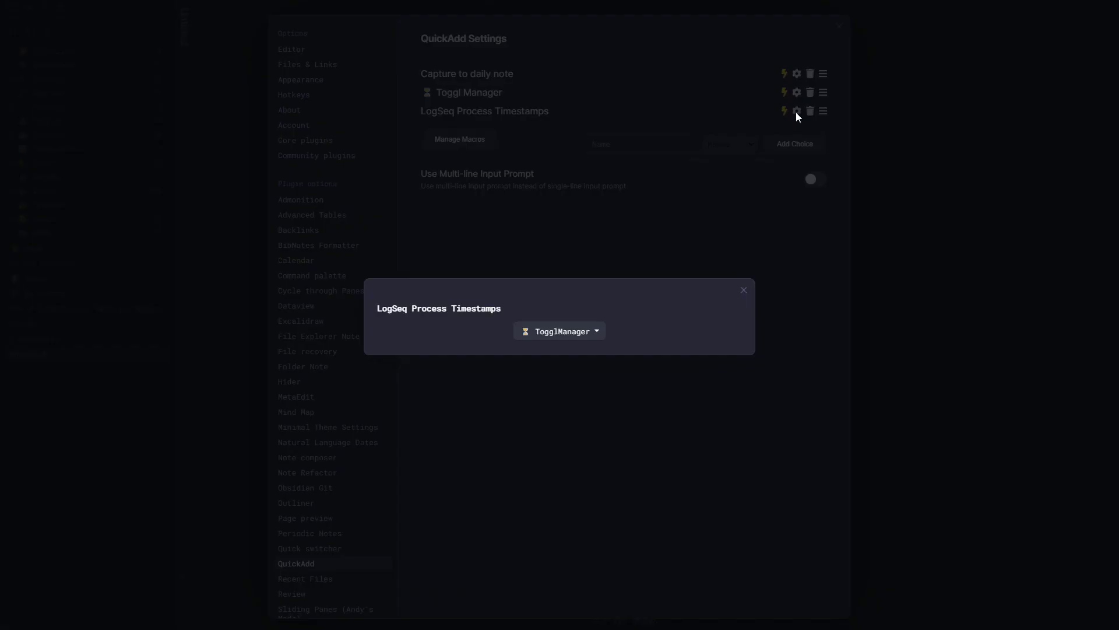
{"action": "left_click", "coordinate": [597, 332]}
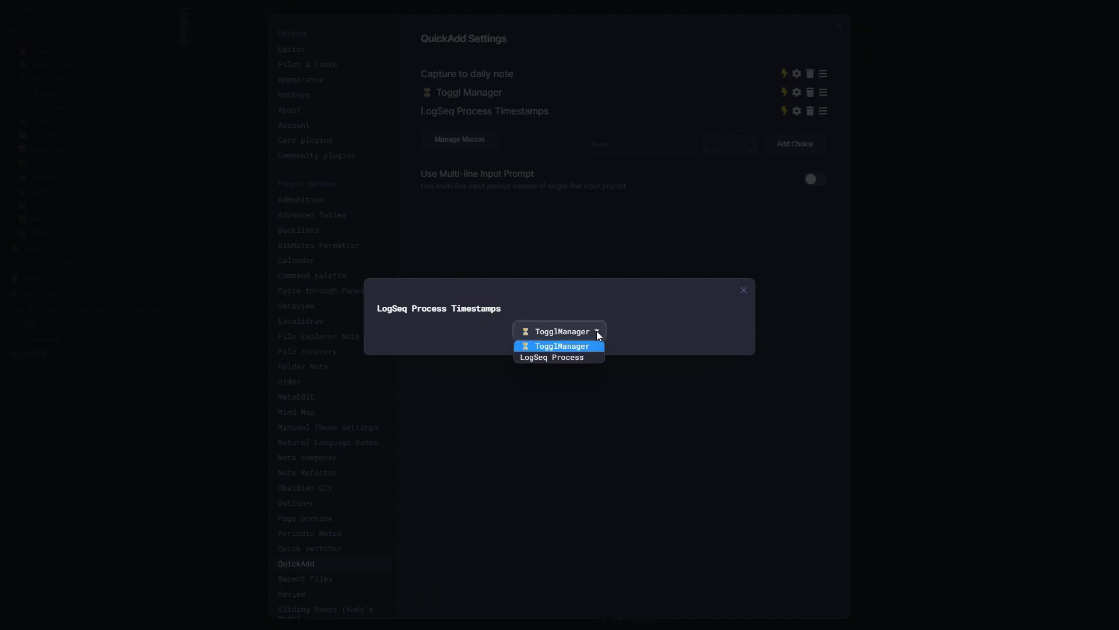
{"action": "left_click", "coordinate": [549, 357]}
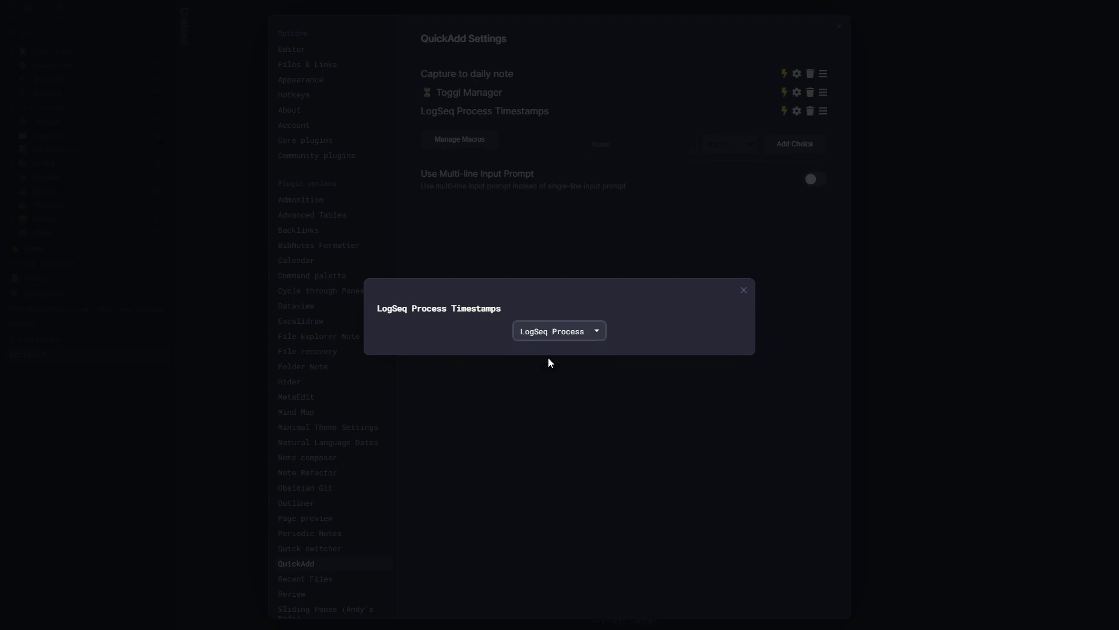
{"action": "left_click", "coordinate": [744, 291]}
{"action": "left_click", "coordinate": [838, 27]}
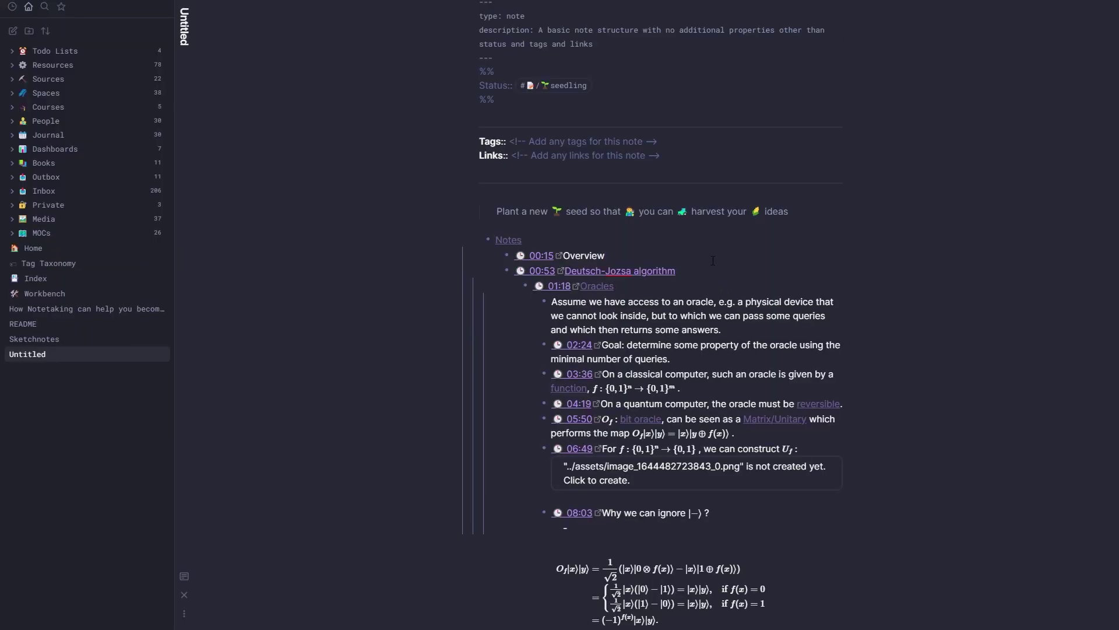
Assign Ctrl+Alt+L as the hotkey for QuickAdd: LogSeq Process Timestamps
{"action": "key", "text": "ctrl+p"}
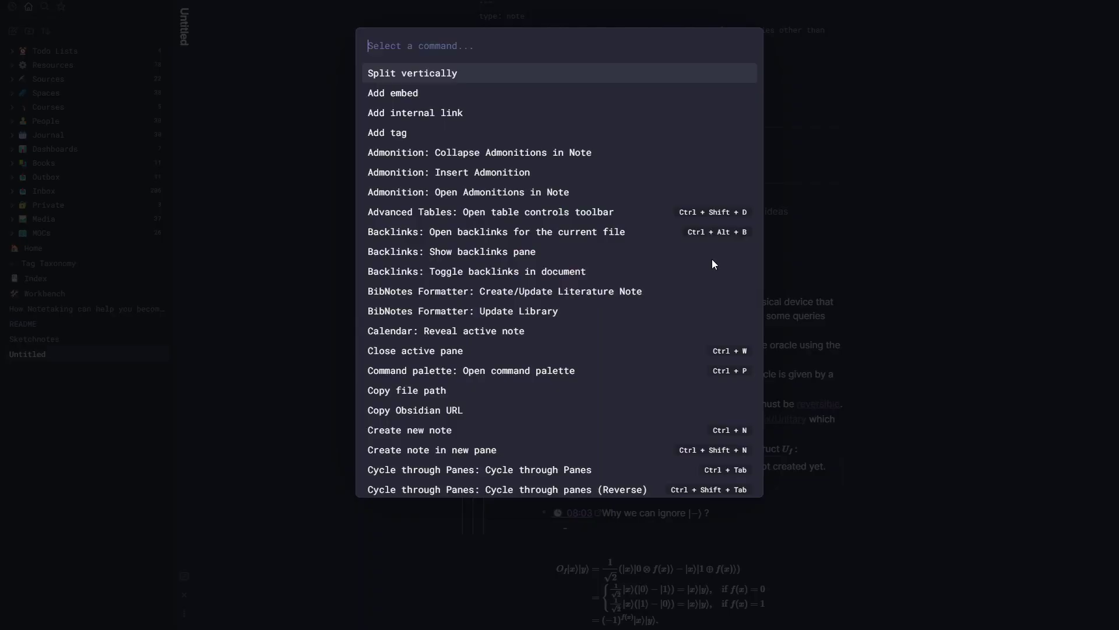
{"action": "type", "text": "process"}
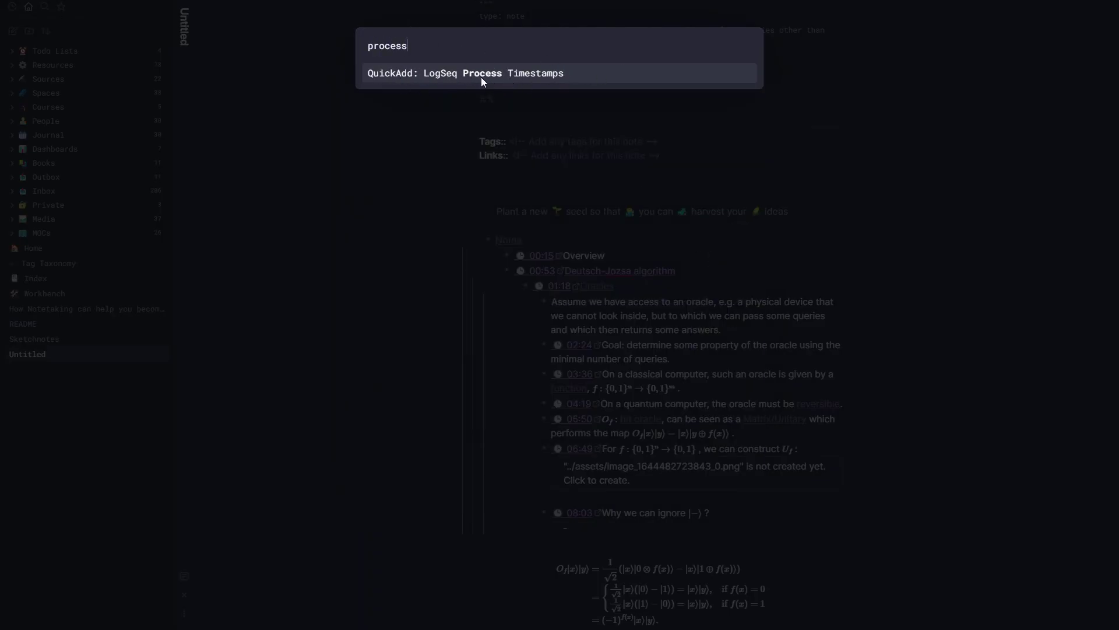
{"action": "key", "text": "BackSpace"}
{"action": "key", "text": "BackSpace"}
{"action": "key", "text": "BackSpace"}
{"action": "key", "text": "BackSpace"}
{"action": "key", "text": "BackSpace"}
{"action": "key", "text": "BackSpace"}
{"action": "key", "text": "BackSpace"}
{"action": "key", "text": "Escape"}
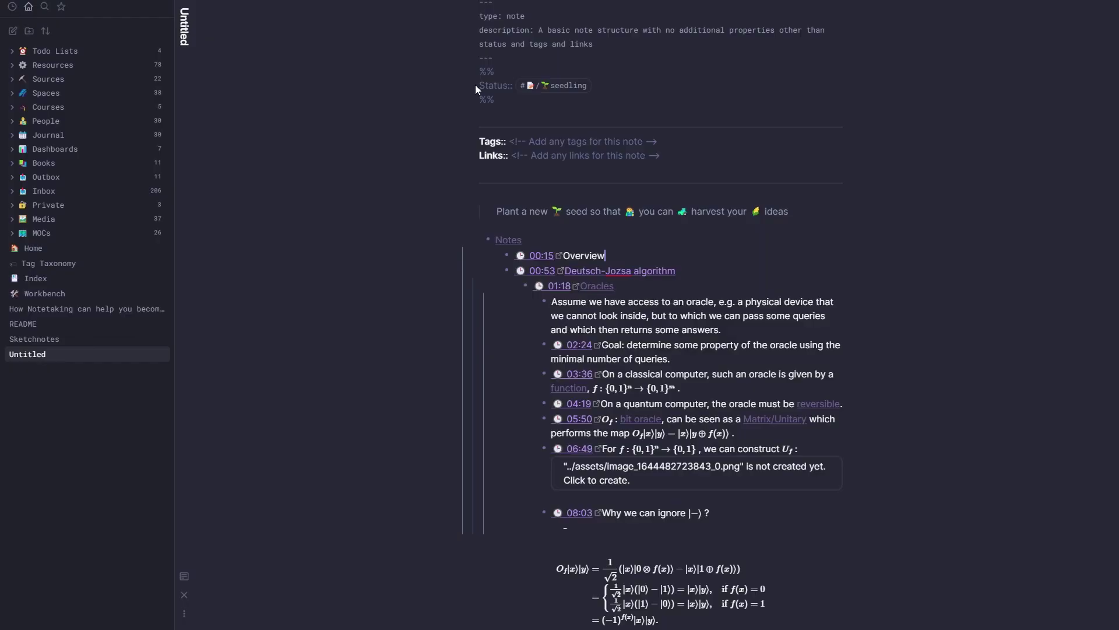
{"action": "key", "text": "ctrl+comma"}
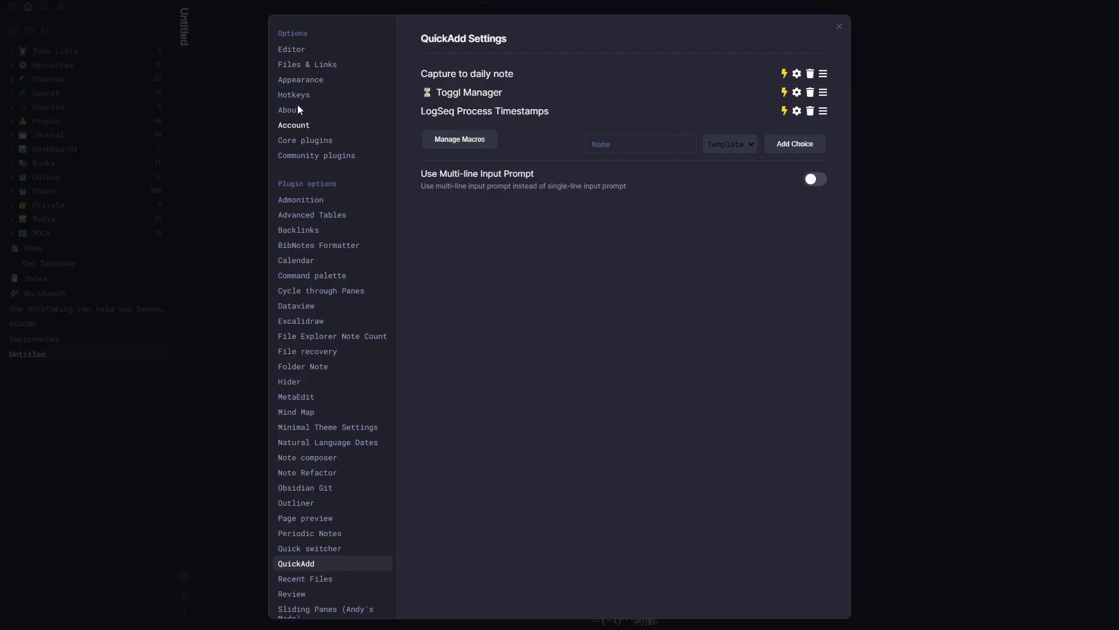
{"action": "left_click", "coordinate": [303, 96]}
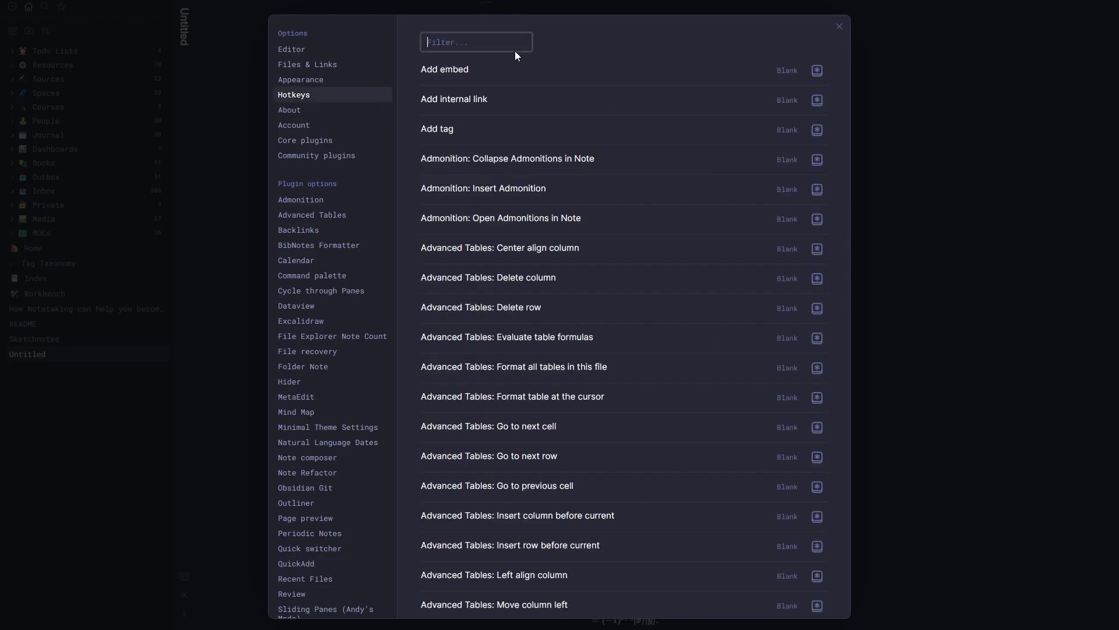
{"action": "type", "text": "proc"}
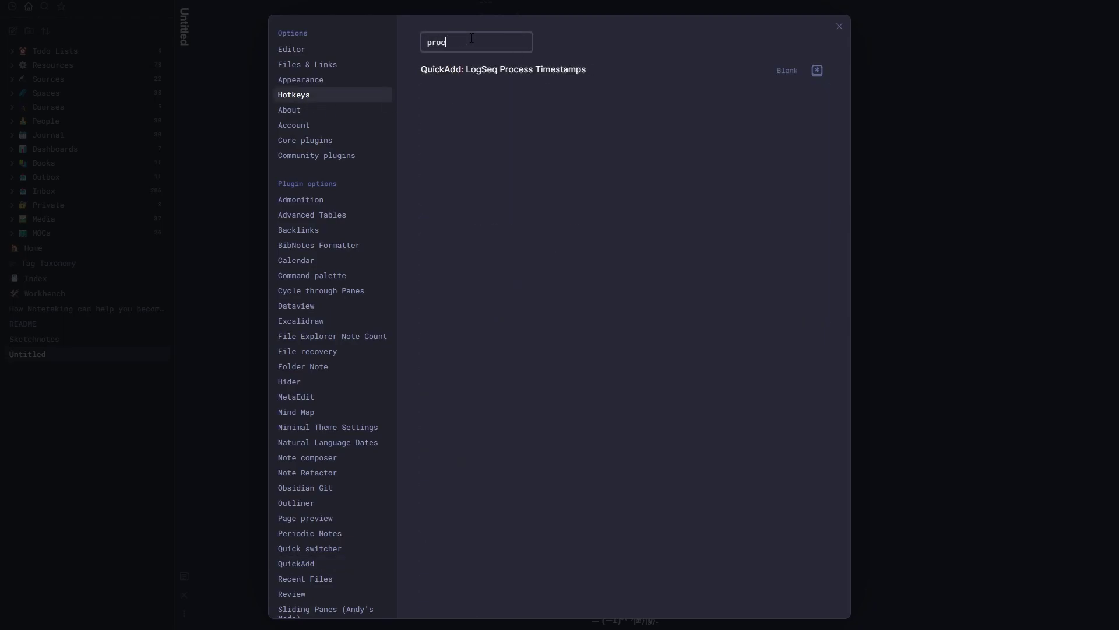
{"action": "left_click", "coordinate": [817, 70]}
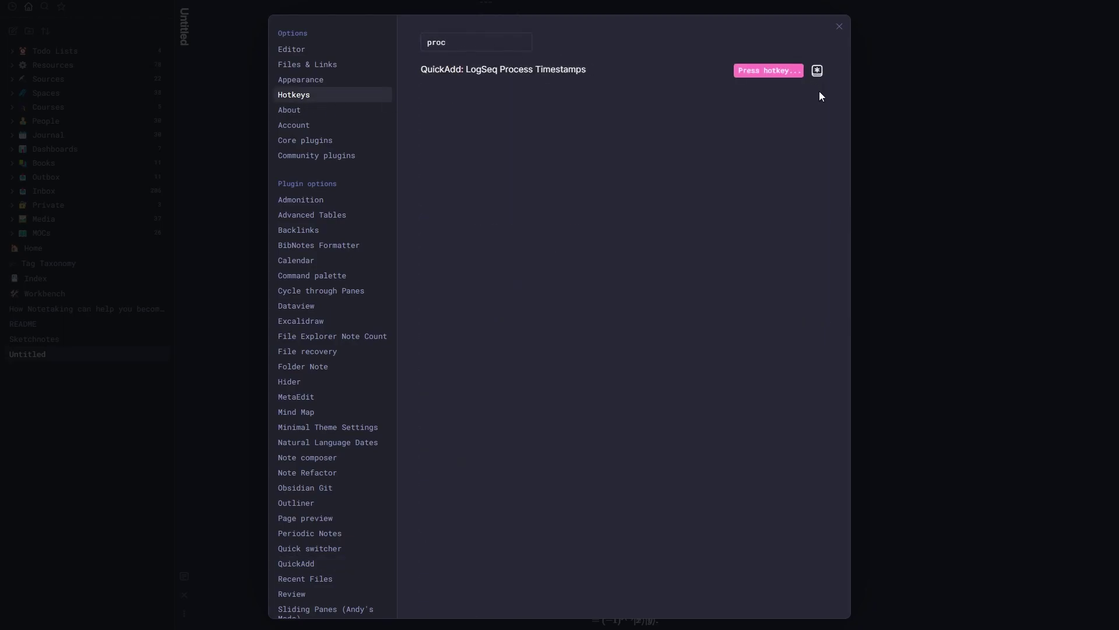
{"action": "key", "text": "ctrl+alt+l"}
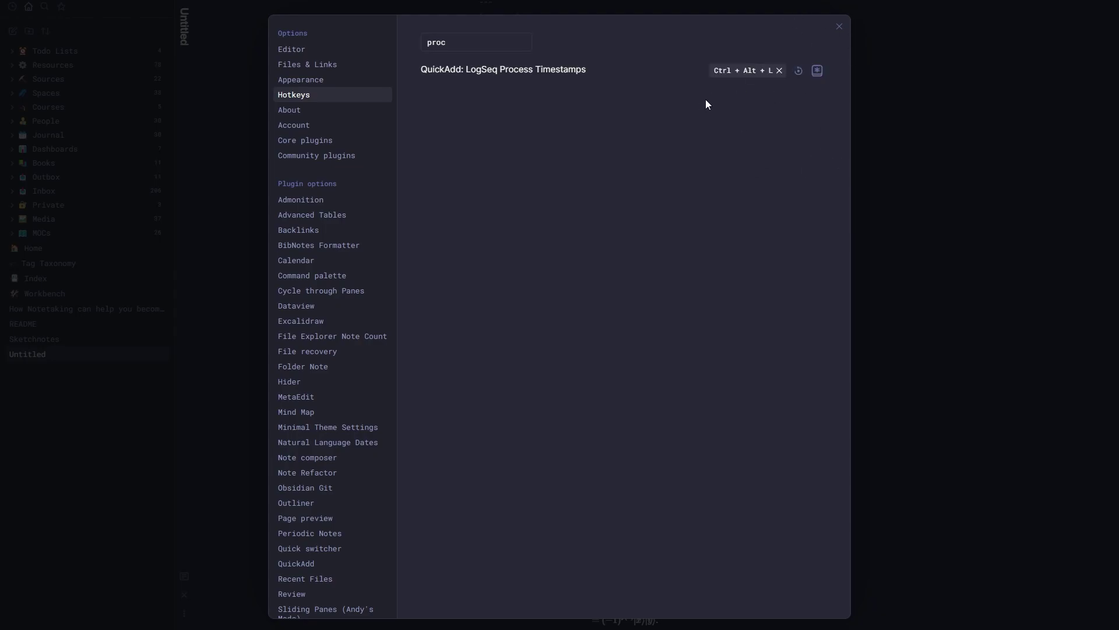
{"action": "left_click", "coordinate": [839, 26]}
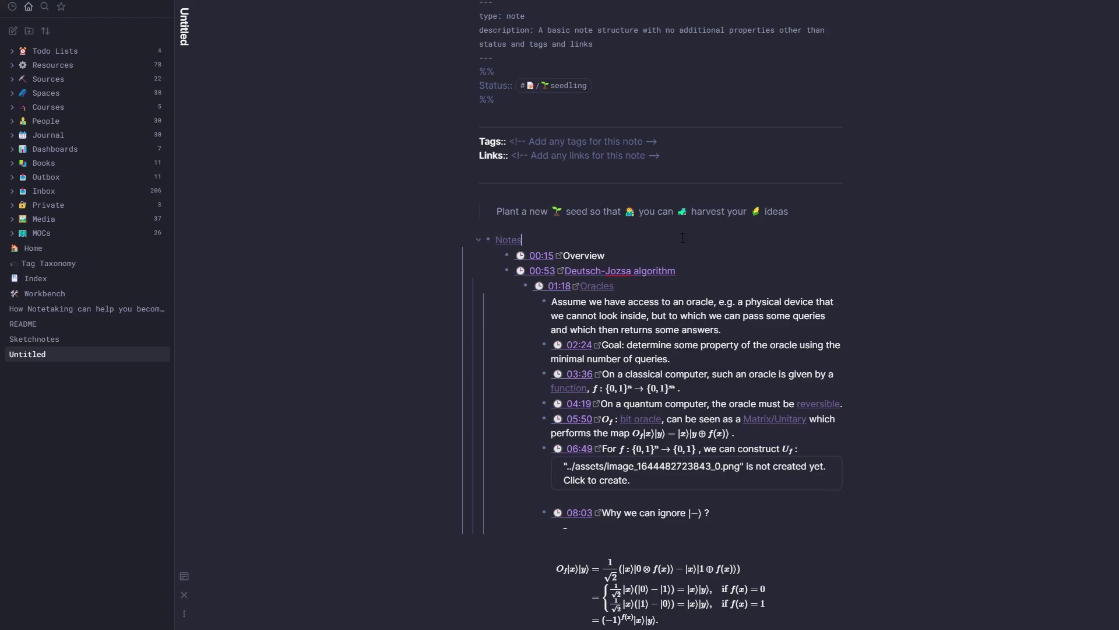
Delete the existing Notes outline and math block from the Untitled note
{"action": "left_click", "coordinate": [478, 239]}
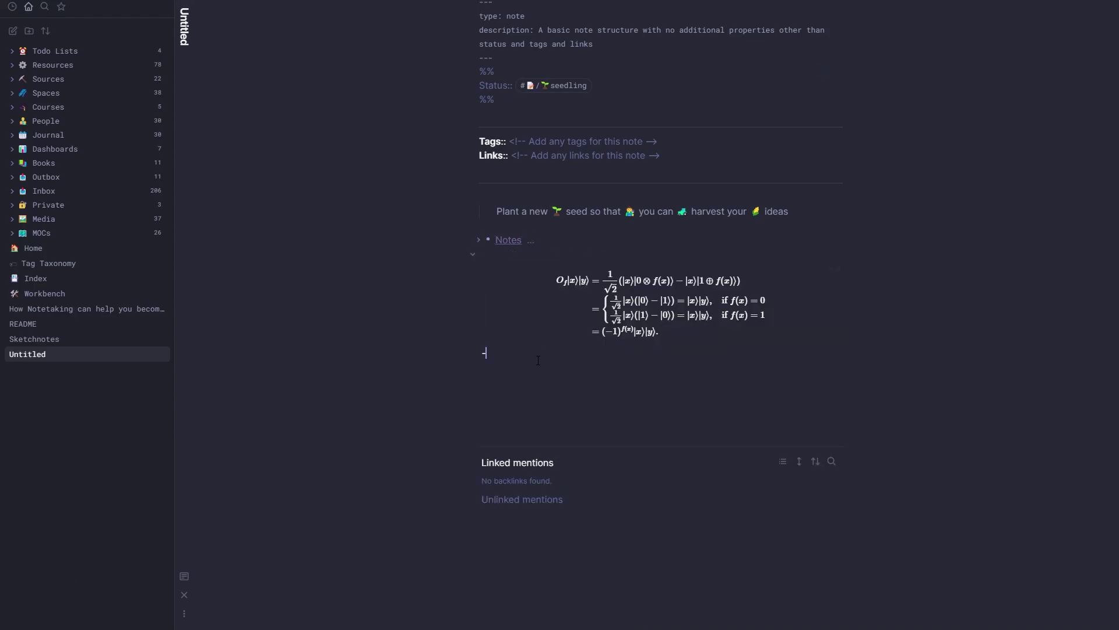
{"action": "left_click_drag", "start_coordinate": [522, 353], "coordinate": [454, 238]}
{"action": "key", "text": "BackSpace"}
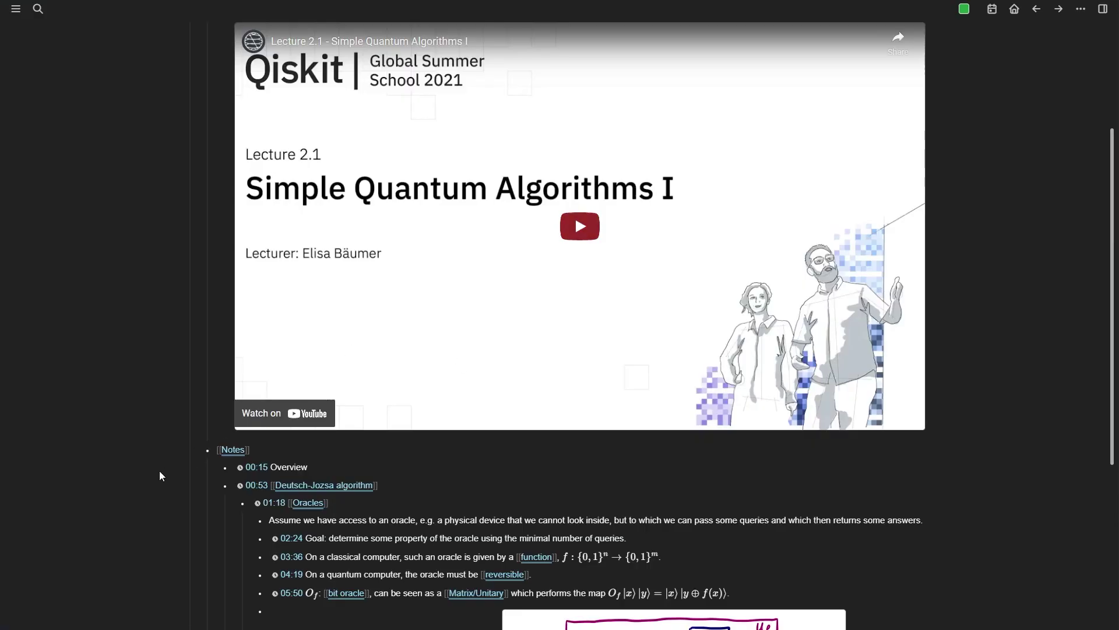
In Logseq, copy the Notes block to the clipboard as exported text
{"action": "right_click", "coordinate": [208, 450]}
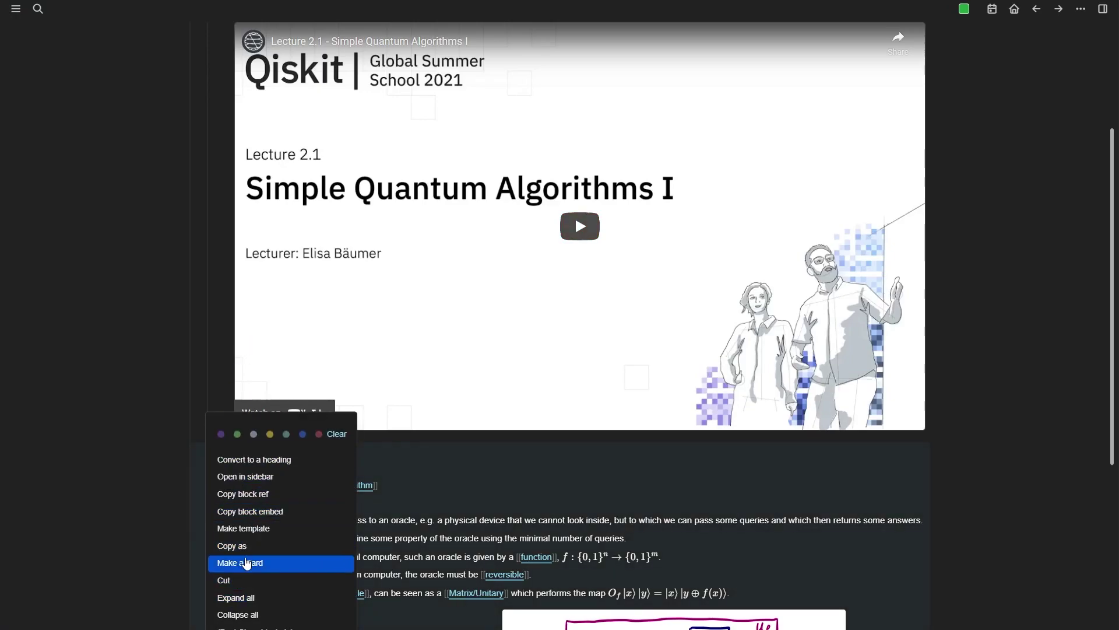
{"action": "left_click", "coordinate": [234, 546]}
{"action": "left_click", "coordinate": [401, 379]}
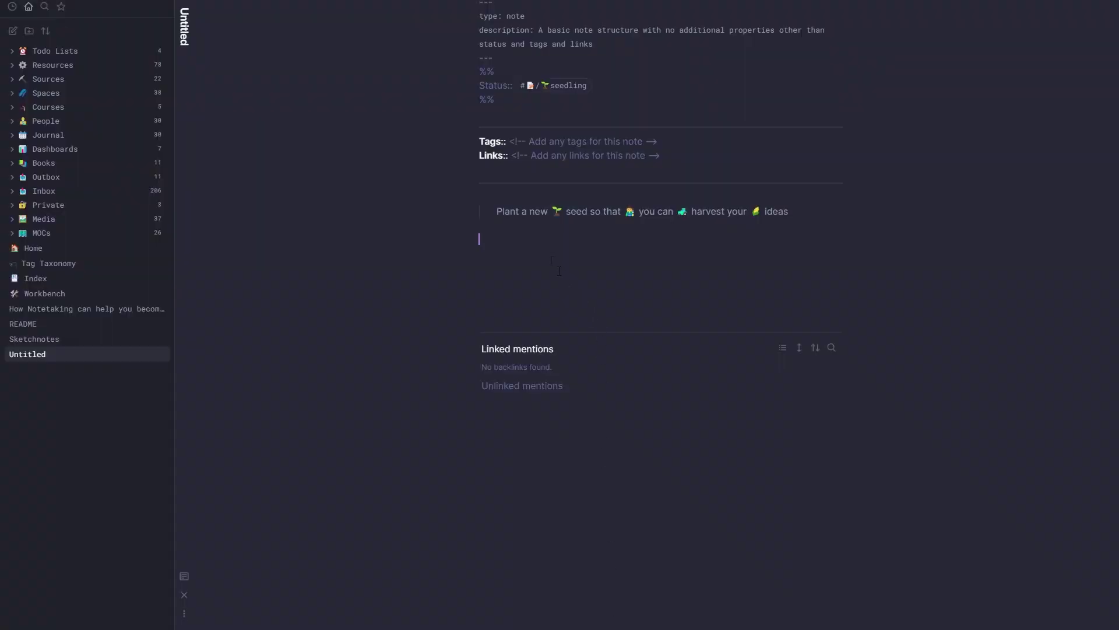
Run the LogSeq Process Timestamps macro, choosing Yes to remove timestamps, then view the script in VS Code
{"action": "key", "text": "ctrl+v"}
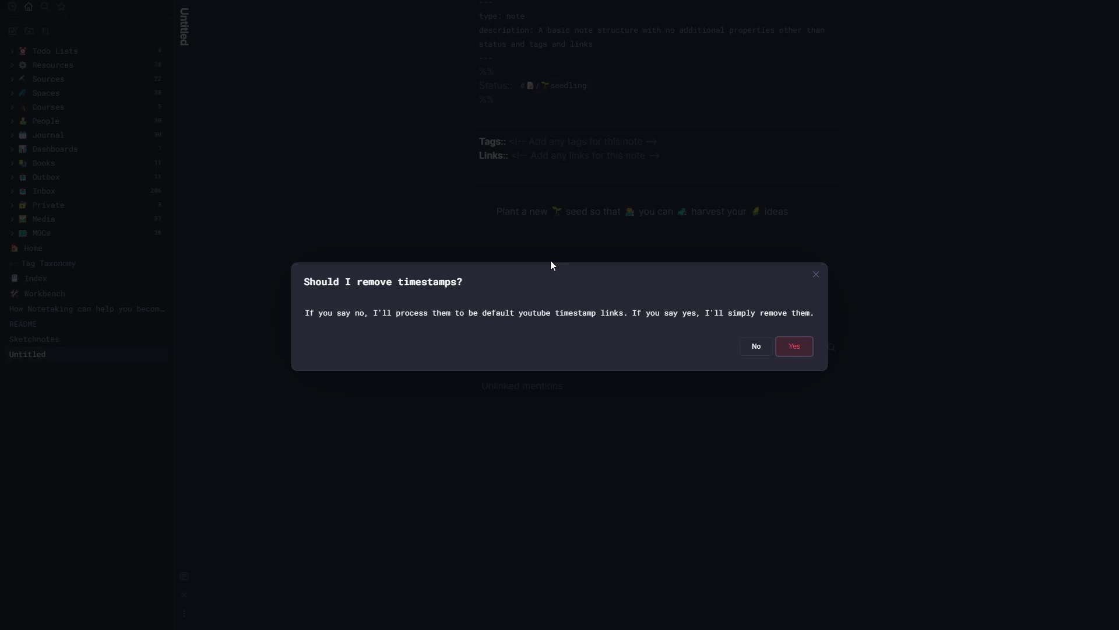
{"action": "left_click", "coordinate": [794, 347]}
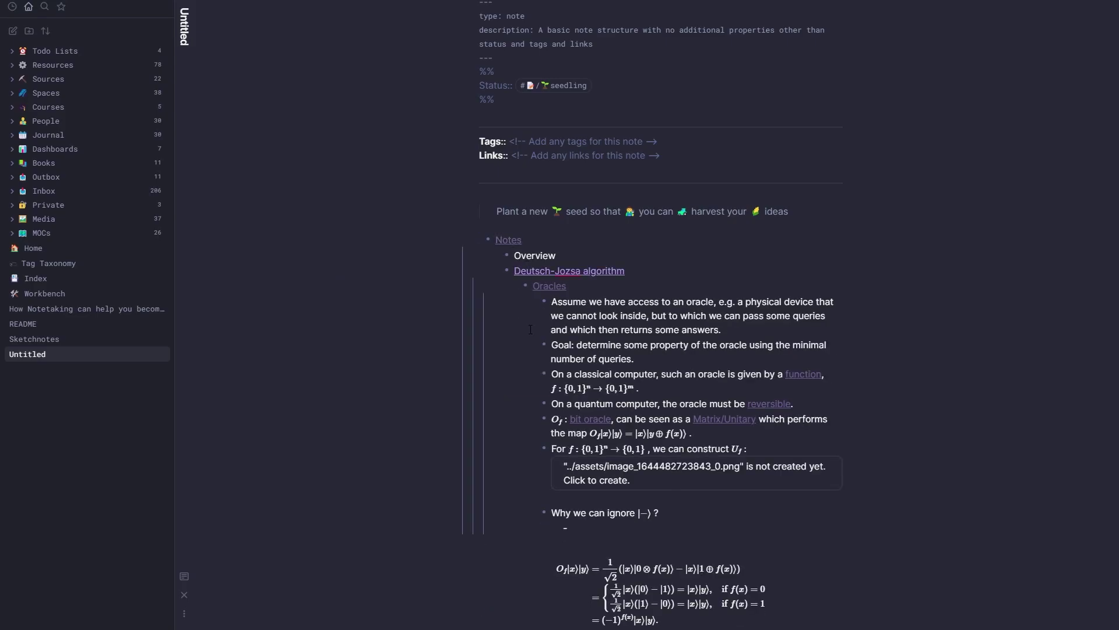
{"action": "key", "text": "alt+Tab"}
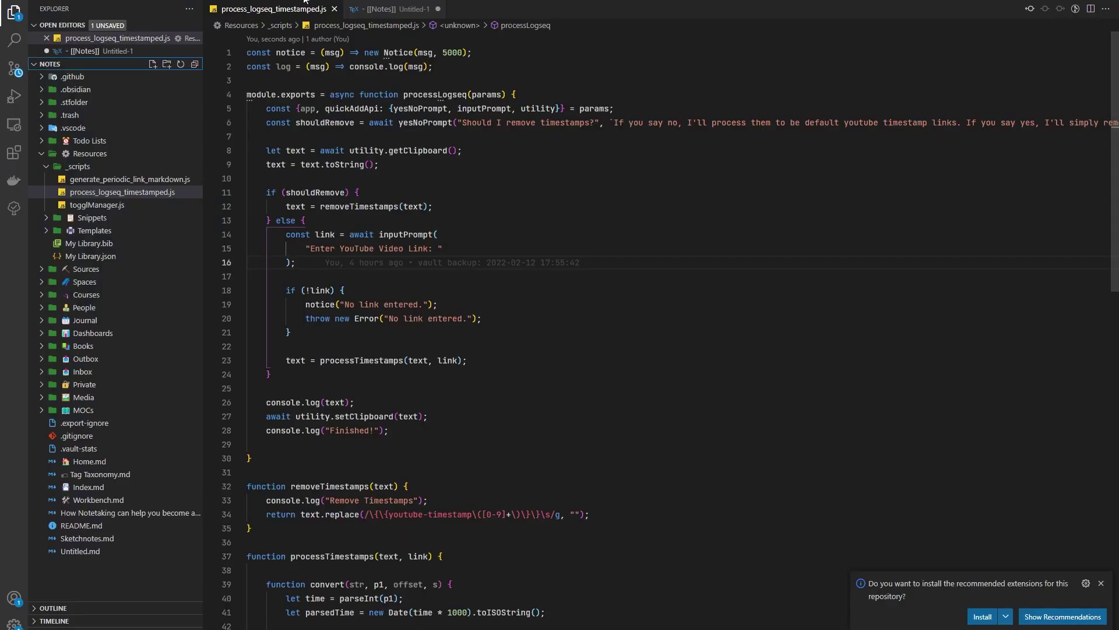
Highlight the utility.getClipboard call and its text variable, comparing against the copied Logseq text
{"action": "left_click_drag", "start_coordinate": [390, 150], "coordinate": [444, 150]}
{"action": "key", "text": "alt+Tab"}
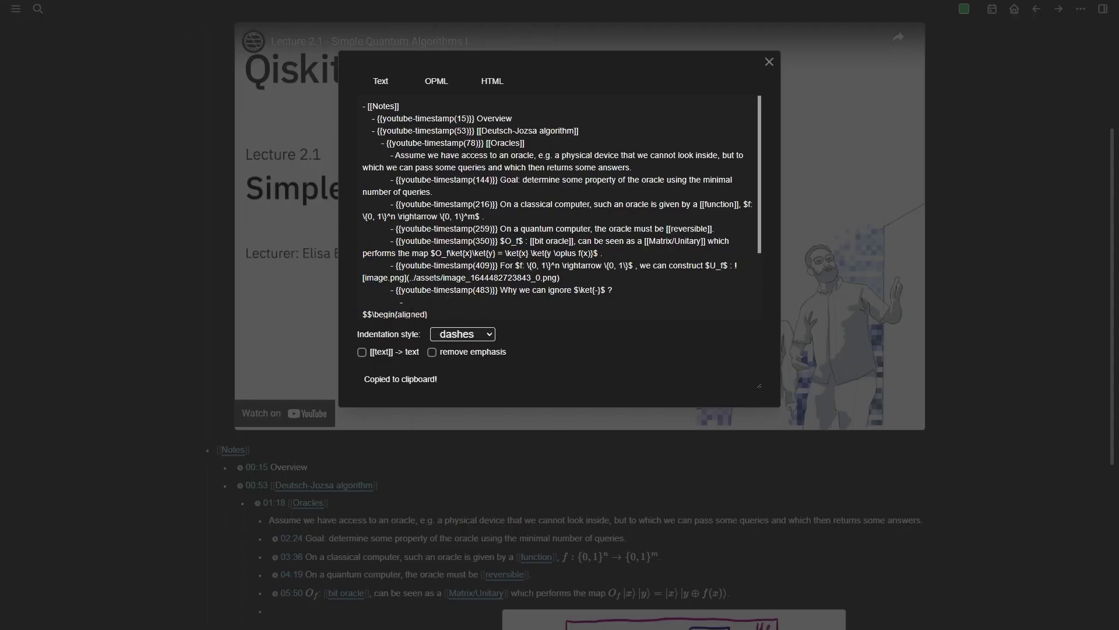
{"action": "key", "text": "alt+Tab"}
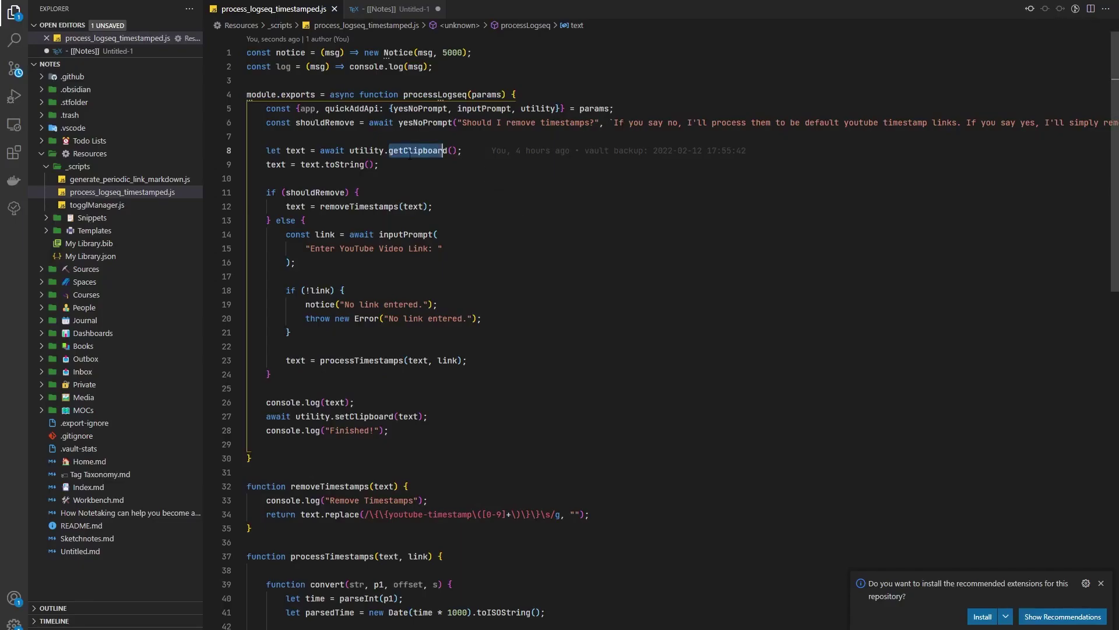
{"action": "left_click", "coordinate": [370, 151]}
{"action": "left_click", "coordinate": [295, 151]}
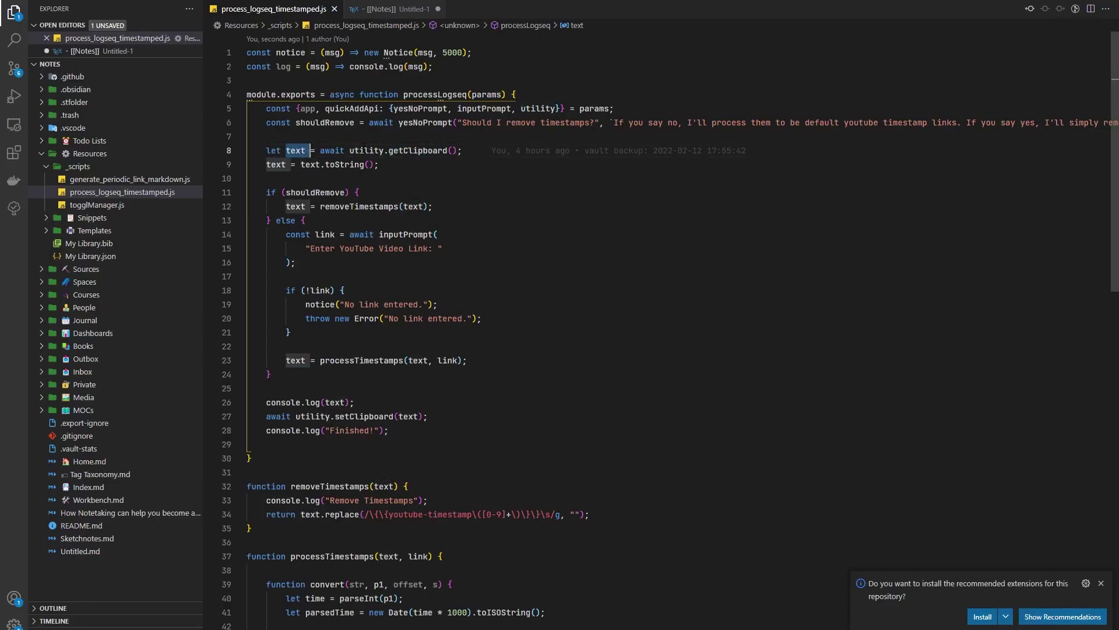
{"action": "left_click", "coordinate": [364, 150]}
Highlight the utility.setClipboard call that writes the processed text back
{"action": "scroll", "coordinate": [245, 150], "scroll_direction": "down", "scroll_amount": 2}
{"action": "left_click", "coordinate": [250, 330]}
{"action": "left_click_drag", "start_coordinate": [295, 358], "coordinate": [423, 359]}
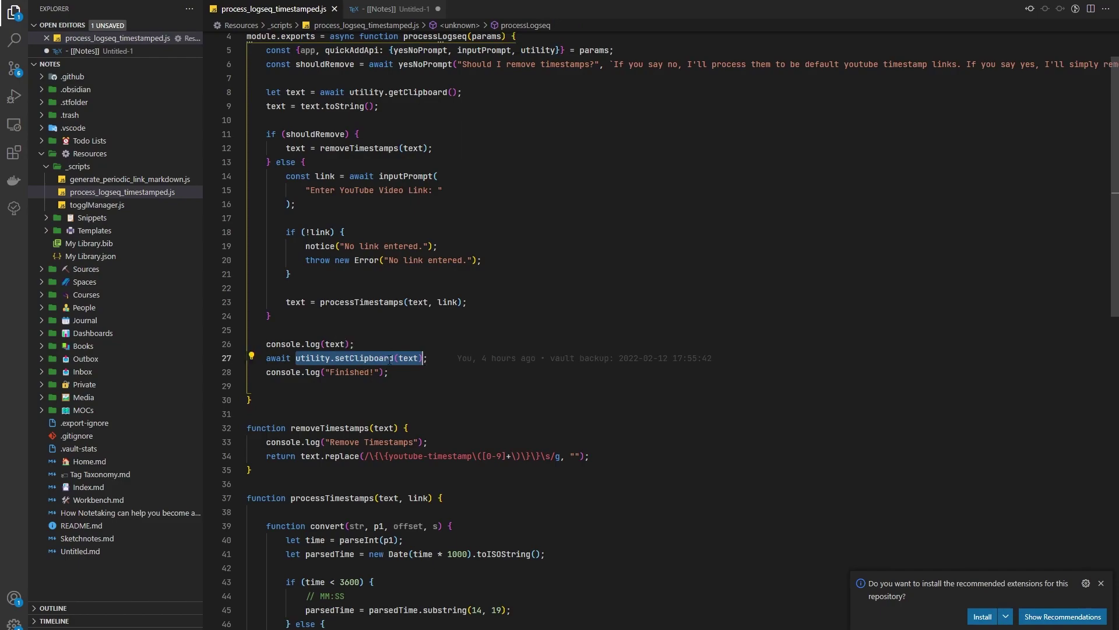
{"action": "left_click", "coordinate": [435, 356]}
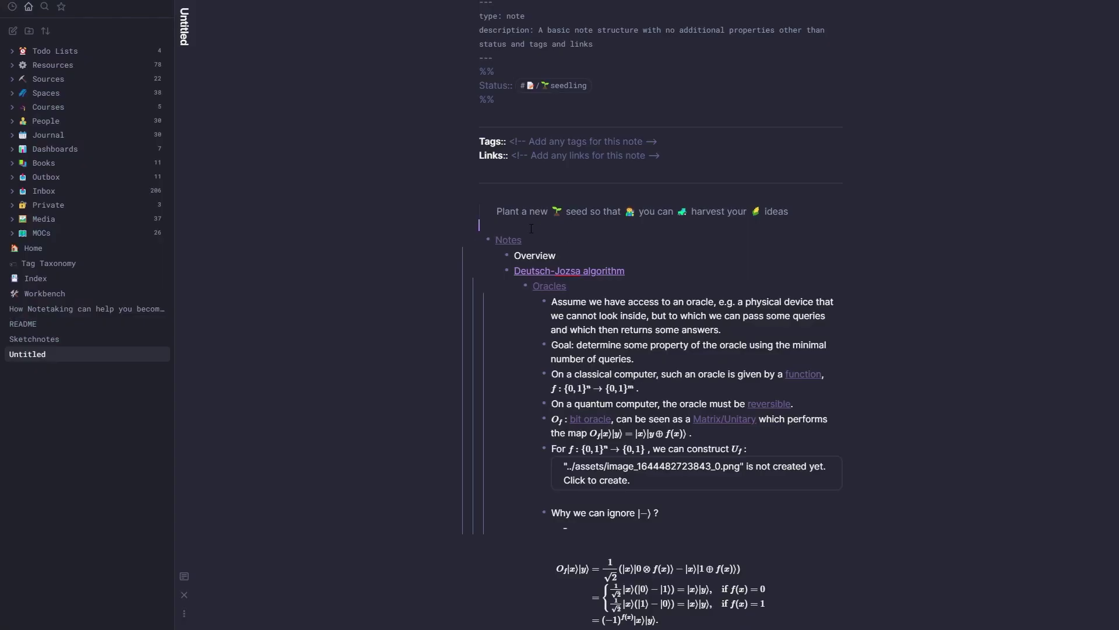
Insert a blank line above the timestamp-free Notes outline in the Obsidian note
{"action": "key", "text": "Return"}
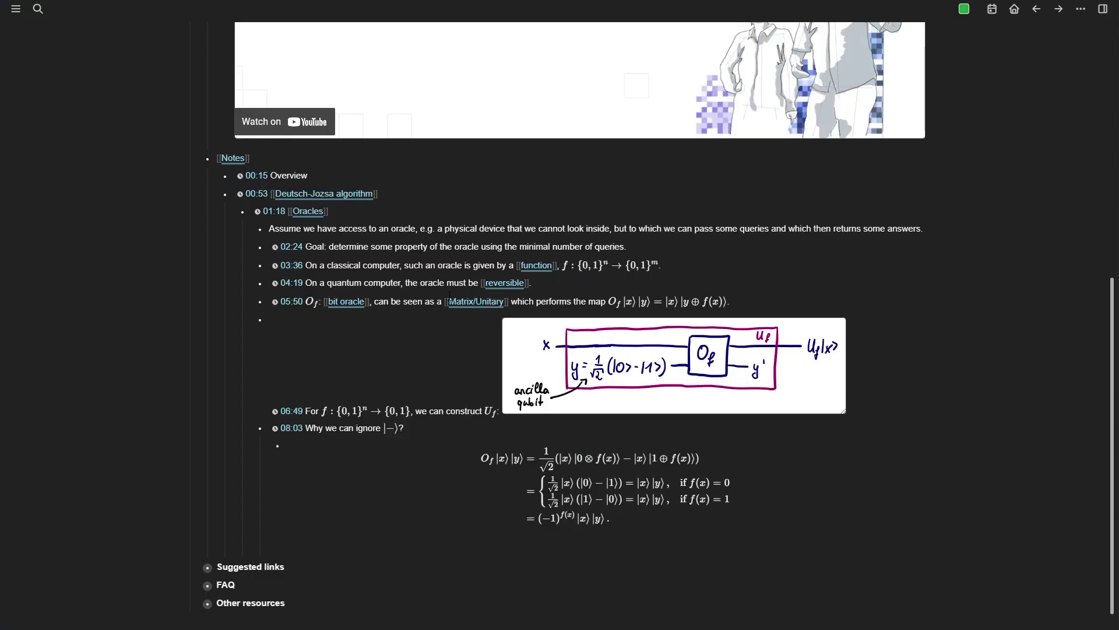
{"action": "scroll", "coordinate": [453, 279], "scroll_direction": "up", "scroll_amount": 6}
{"action": "scroll", "coordinate": [429, 187], "scroll_direction": "down", "scroll_amount": 2}
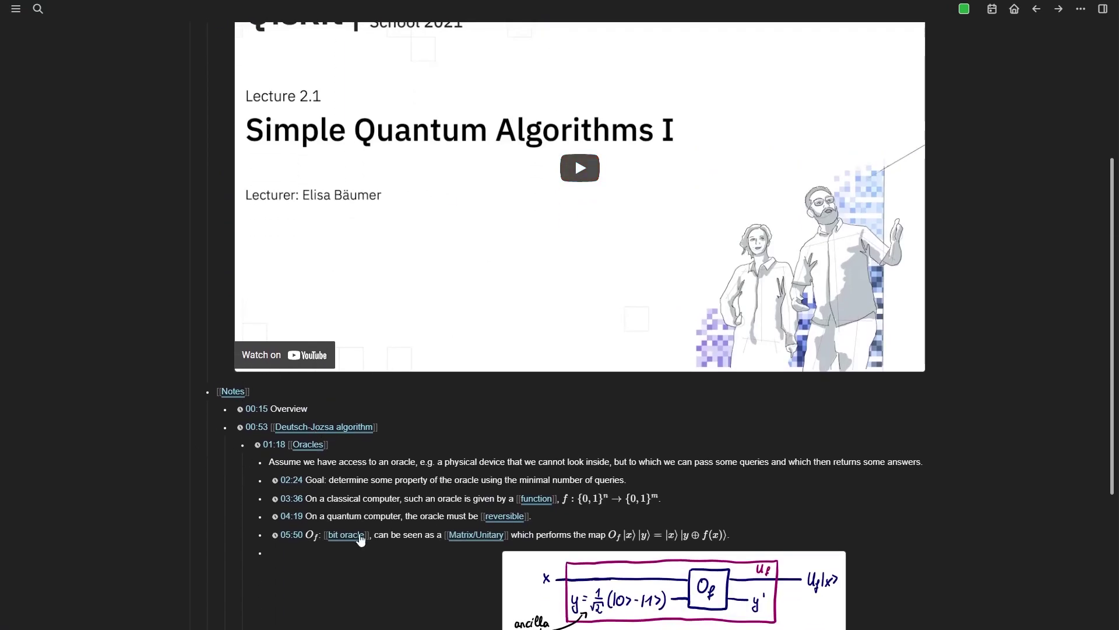
{"action": "scroll", "coordinate": [557, 499], "scroll_direction": "down", "scroll_amount": 3}
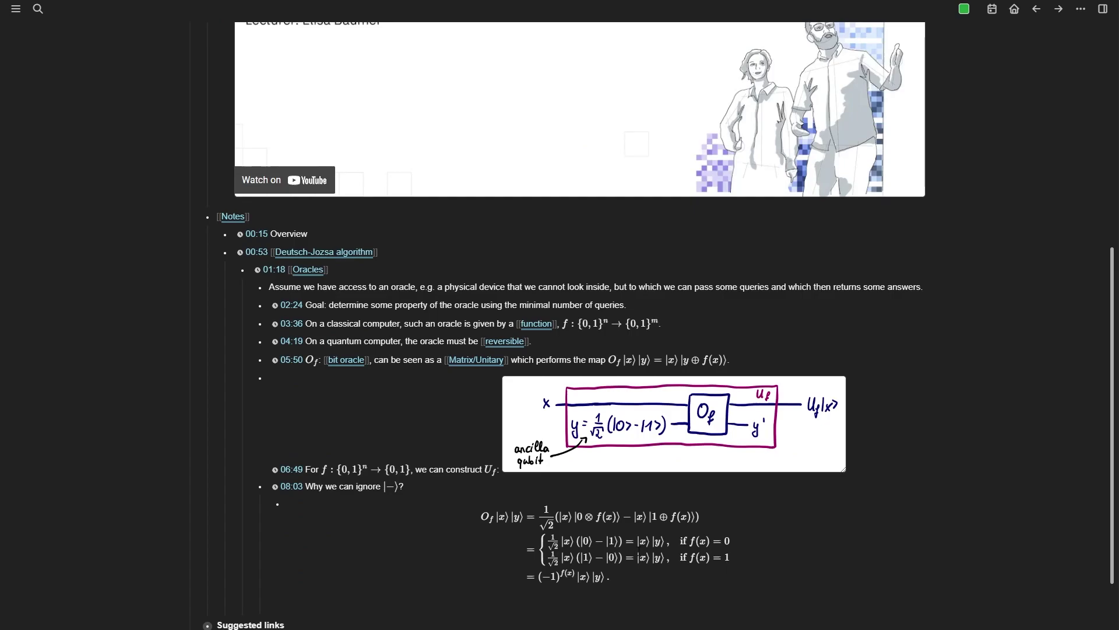